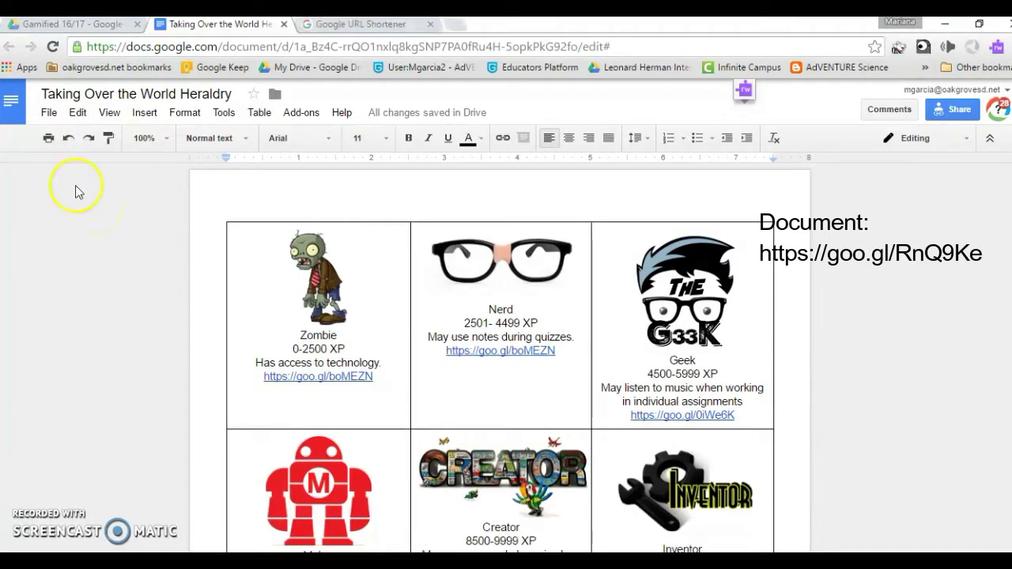
Publish the Heraldry document to the web
left_click(49, 115)
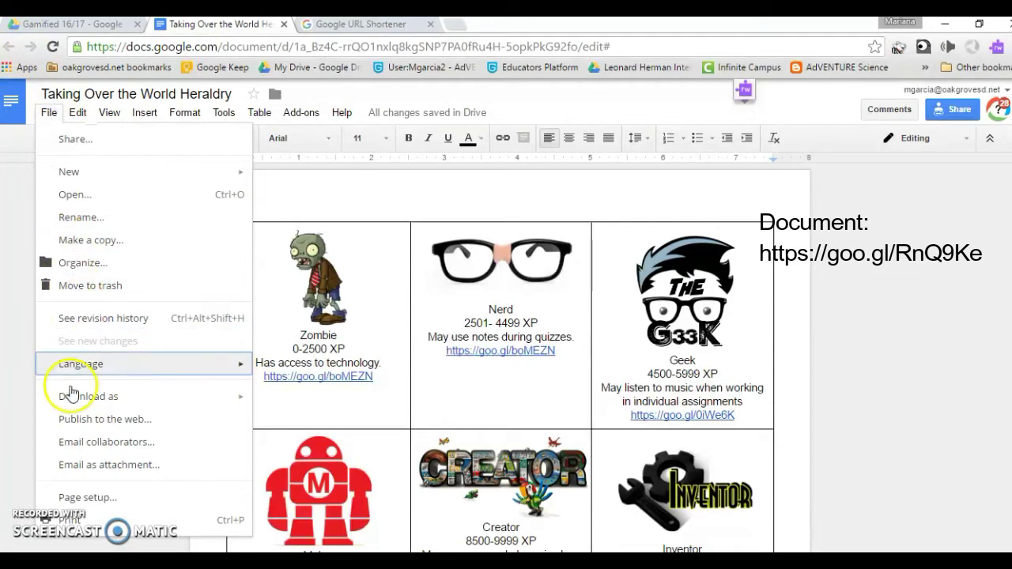
left_click(75, 419)
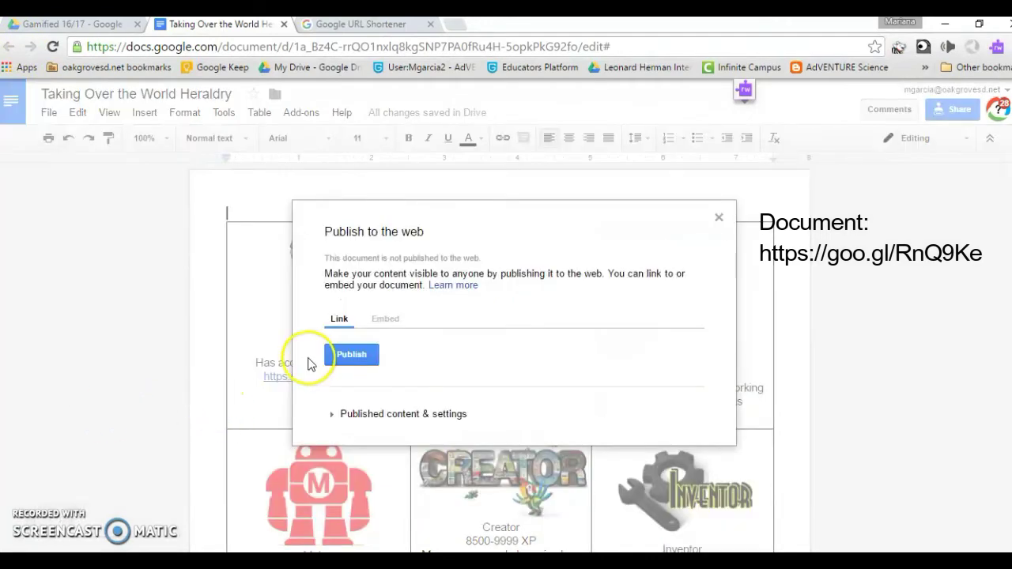
left_click(340, 355)
left_click(566, 157)
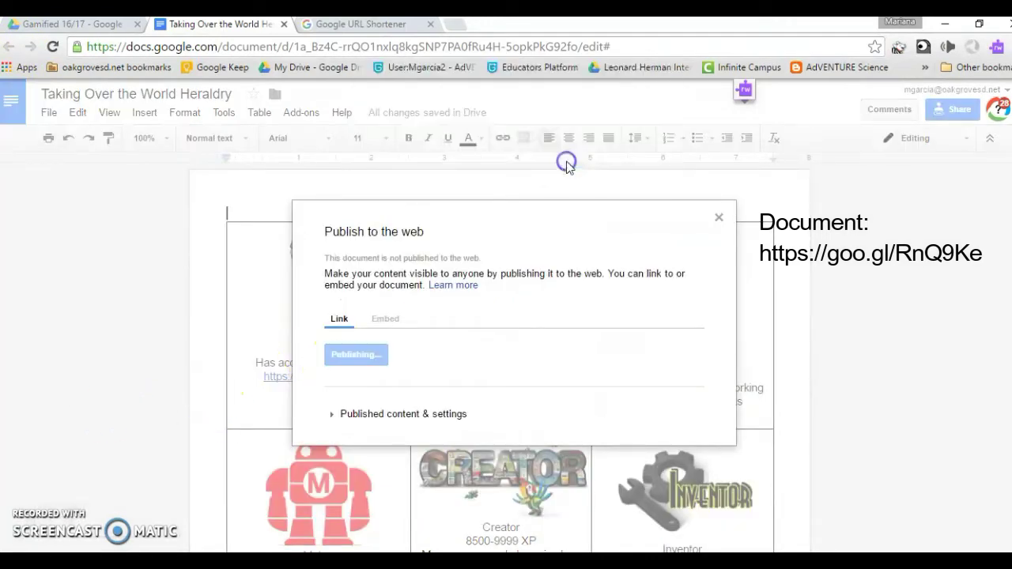
Open the published document's link in a new browser tab
left_click(473, 324)
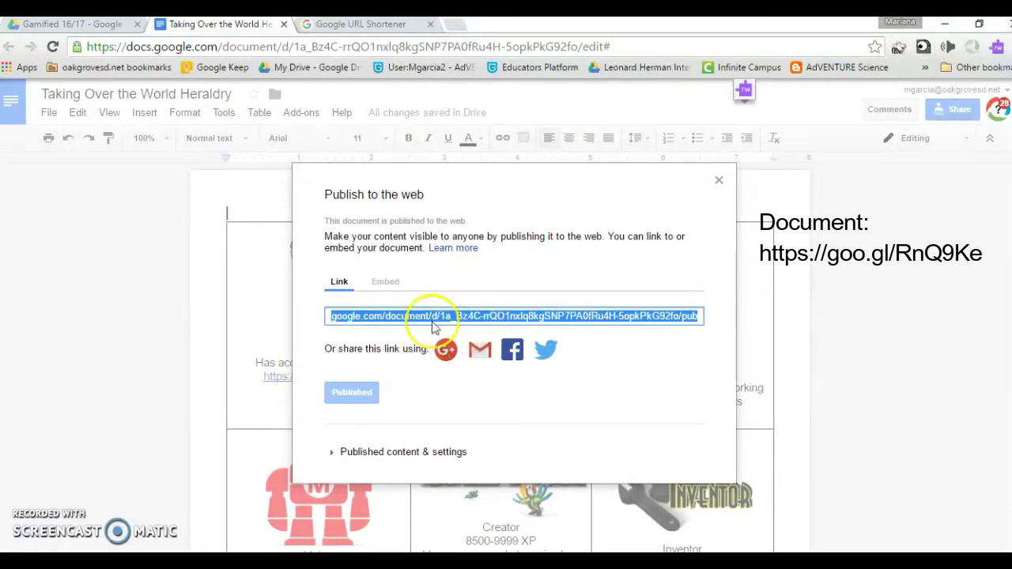
left_click(434, 321)
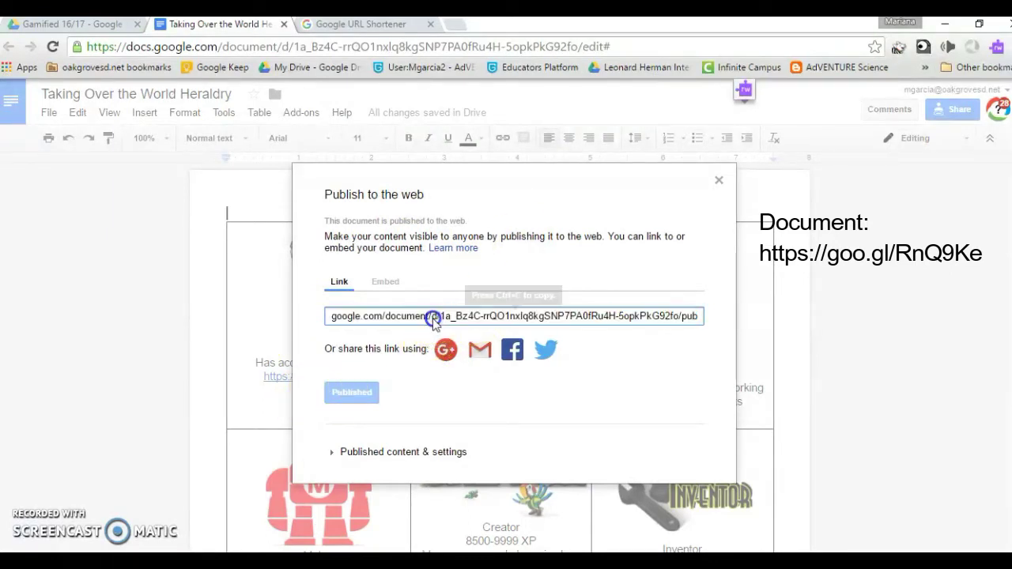
left_click(452, 25)
key("ctrl+v")
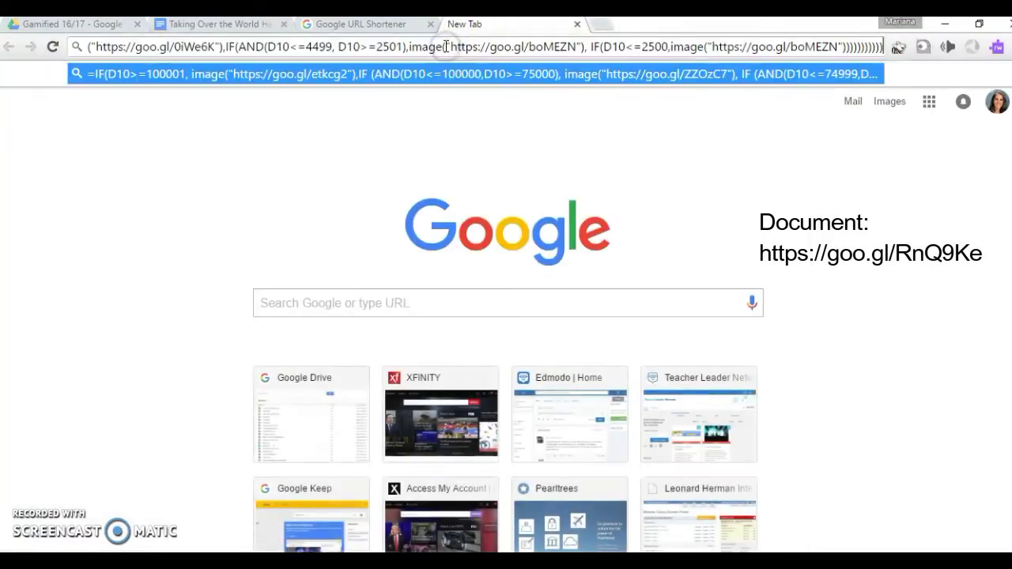
left_click(226, 305)
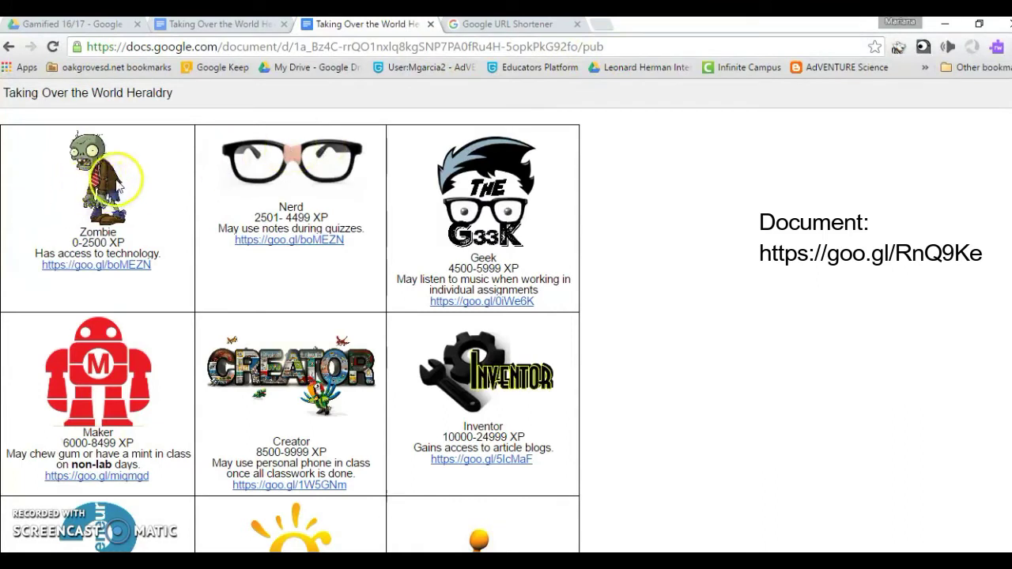
Copy the Zombie image's address from the published page
right_click(111, 180)
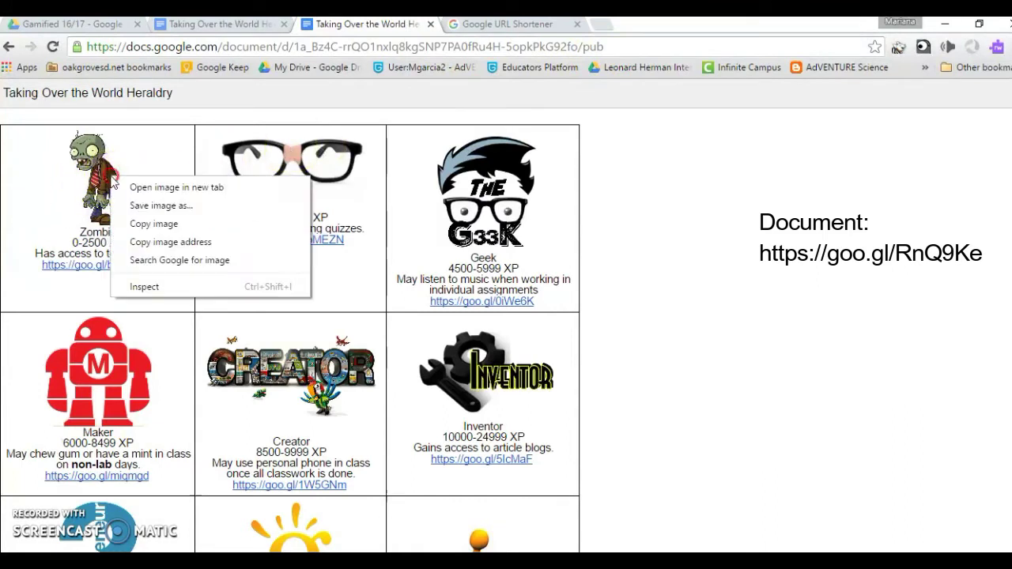
left_click(142, 248)
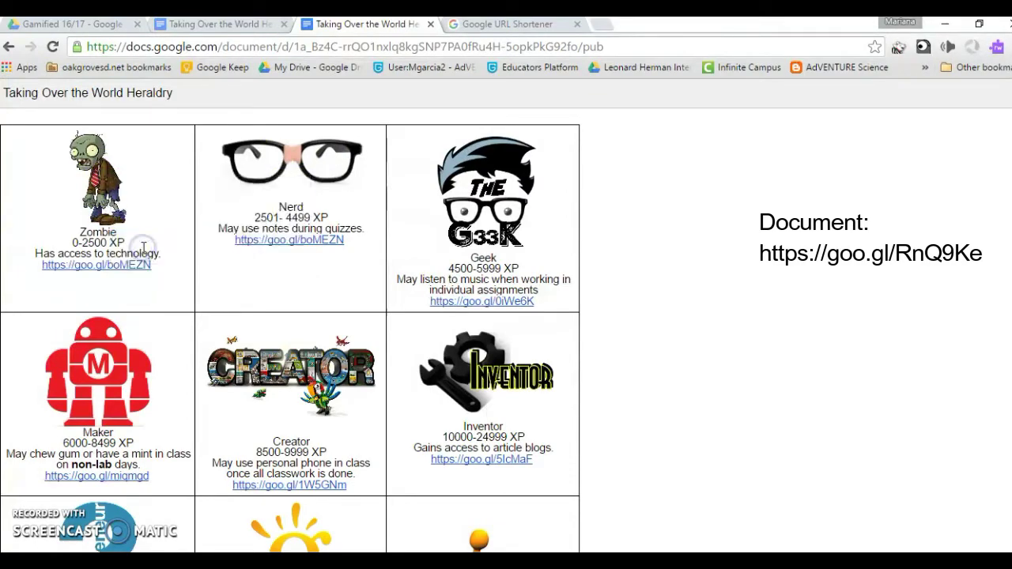
left_click(494, 26)
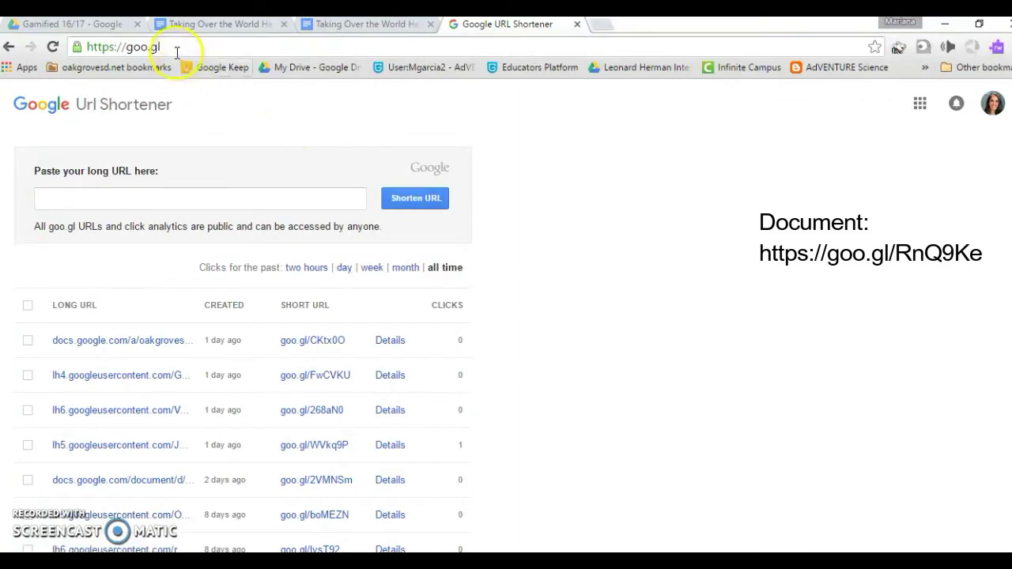
Shorten the pasted Zombie image address to goo.gl/3comvQ and select the short link
left_click(109, 201)
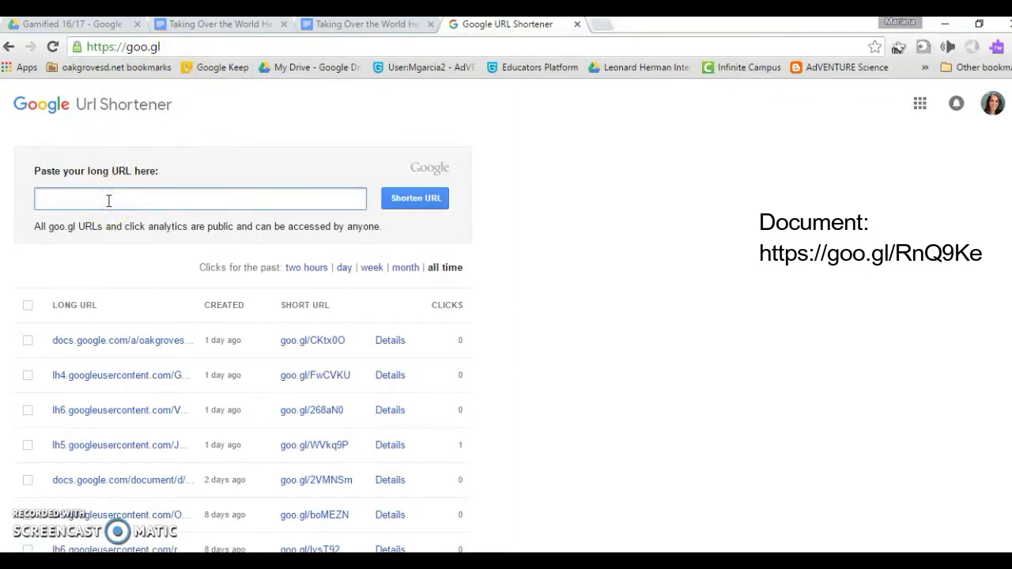
key("ctrl+v")
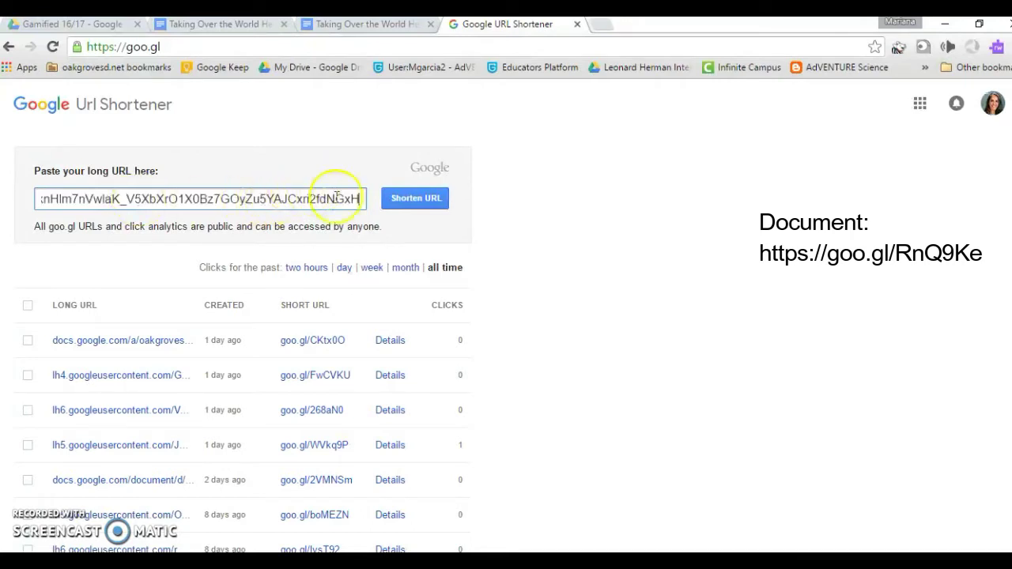
left_click(405, 203)
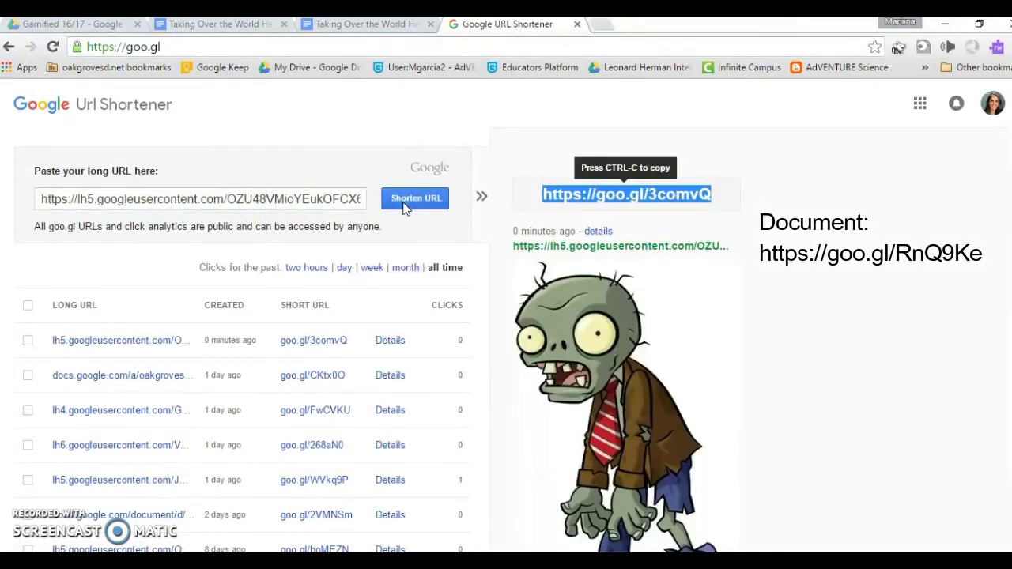
left_click(628, 204)
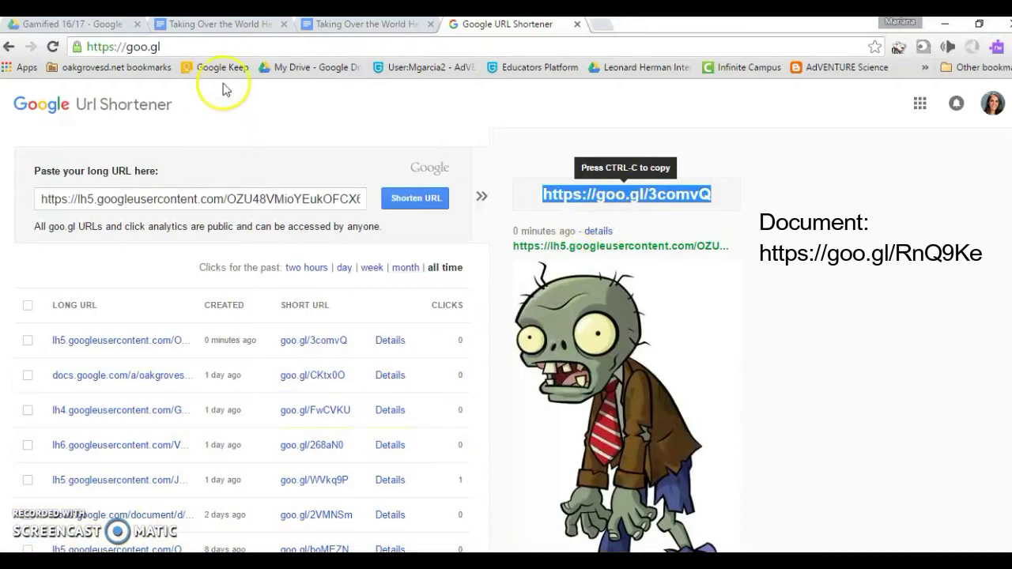
left_click(228, 29)
Close the publish dialog, paste the short link under the Zombie link, then undo it
left_click(718, 177)
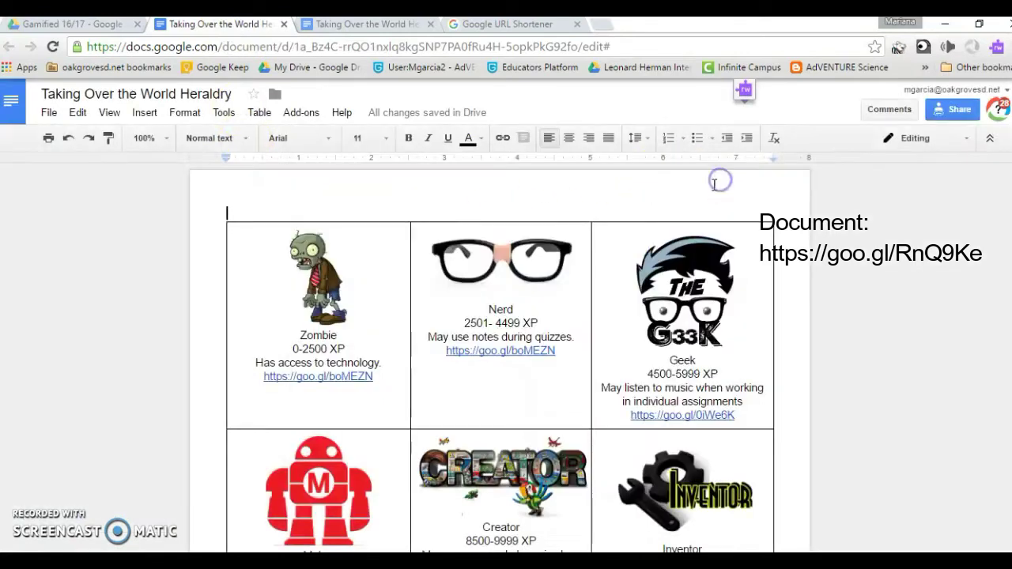
left_click(387, 378)
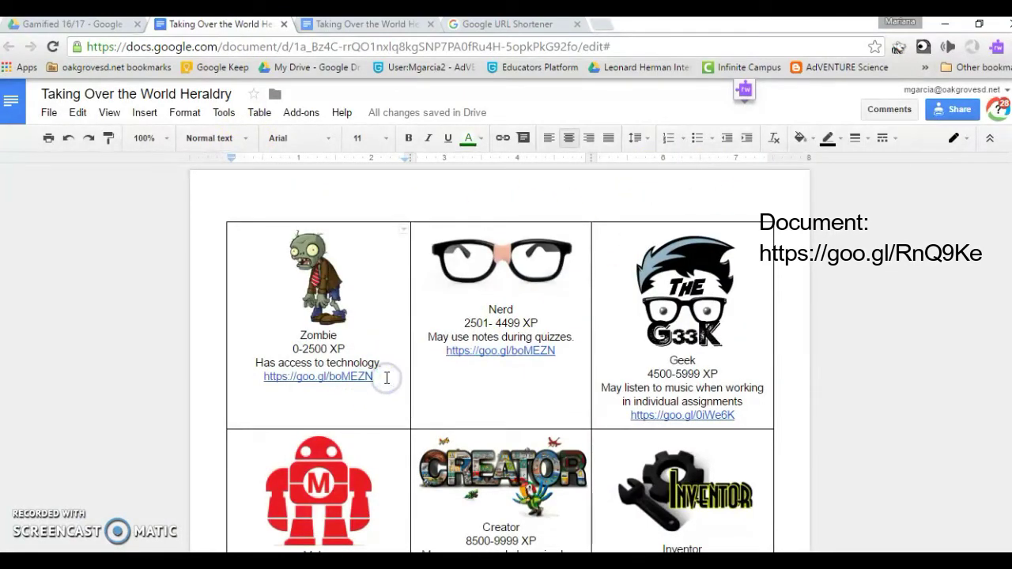
key("Return")
key("ctrl+v")
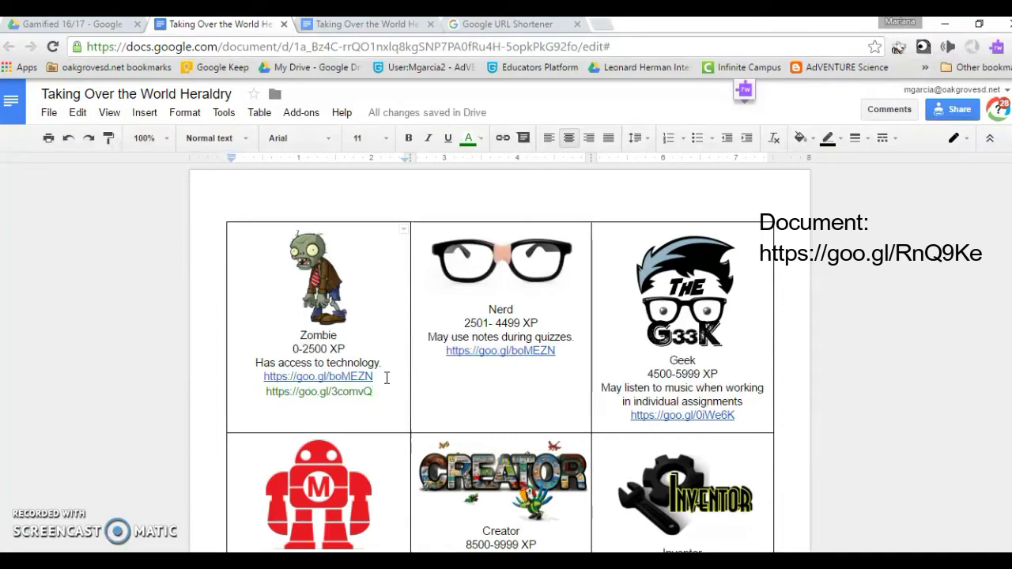
key("ctrl+z")
Scroll down the Heraldry document to the rank formula and return to the Gamified 16/17 folder
left_click(496, 486)
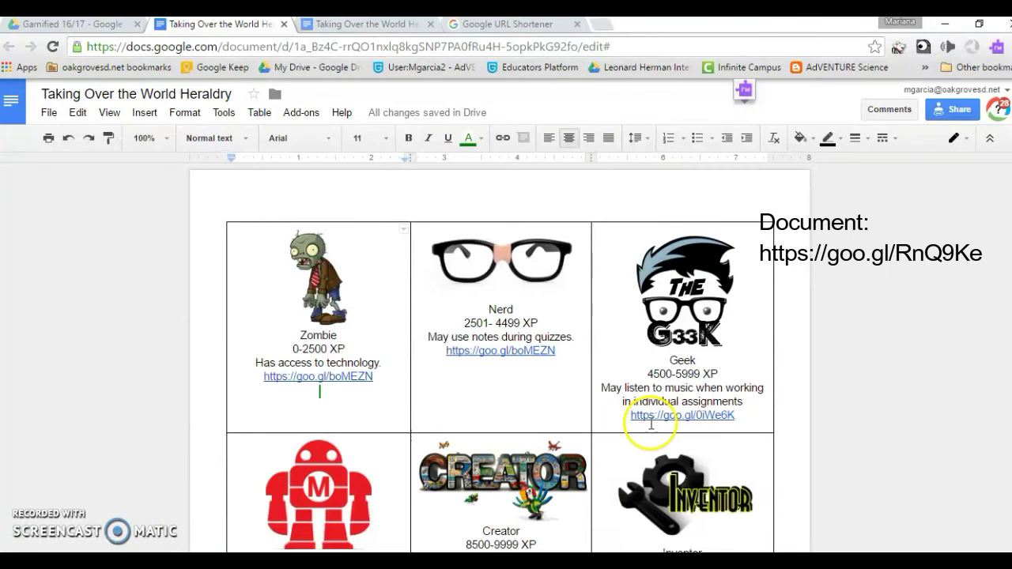
scroll(650, 419, "down", 2)
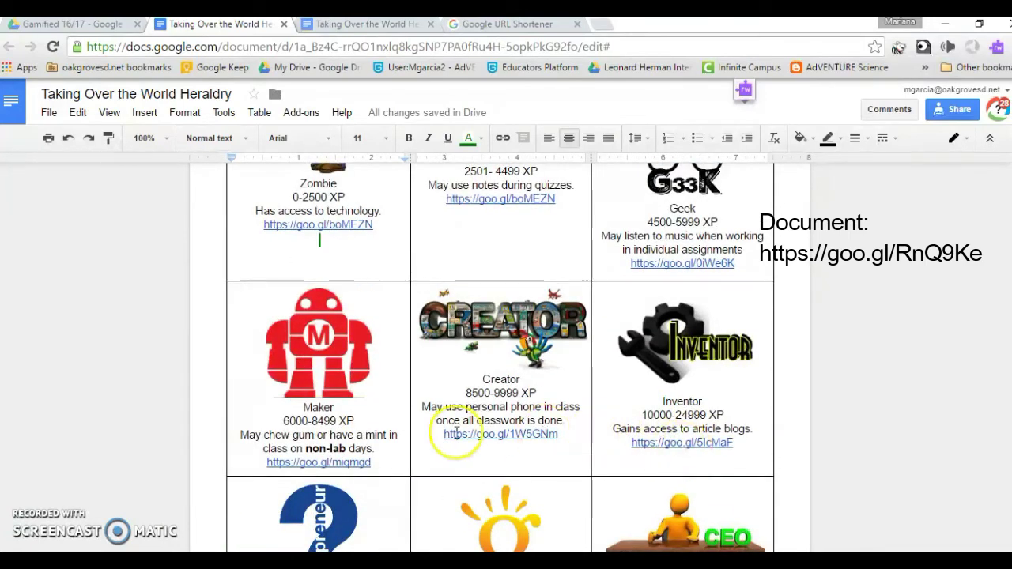
scroll(525, 458, "down", 1)
scroll(526, 459, "down", 1)
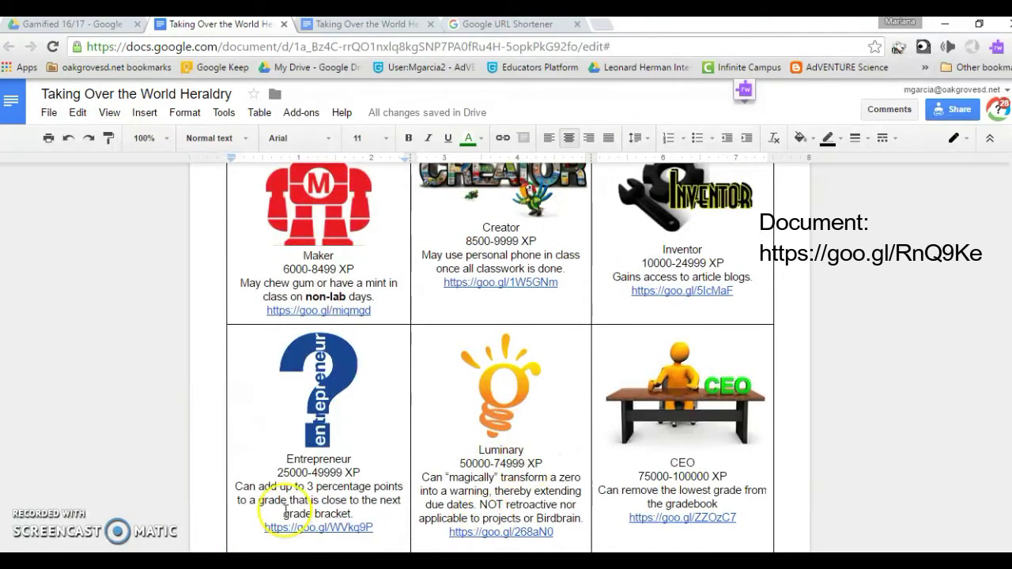
scroll(443, 300, "down", 1)
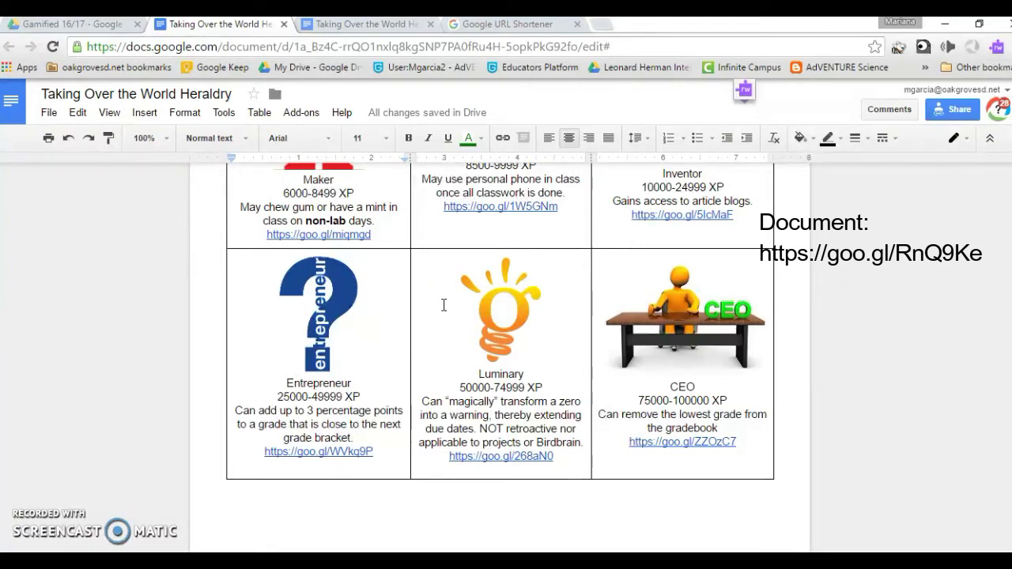
scroll(444, 305, "down", 6)
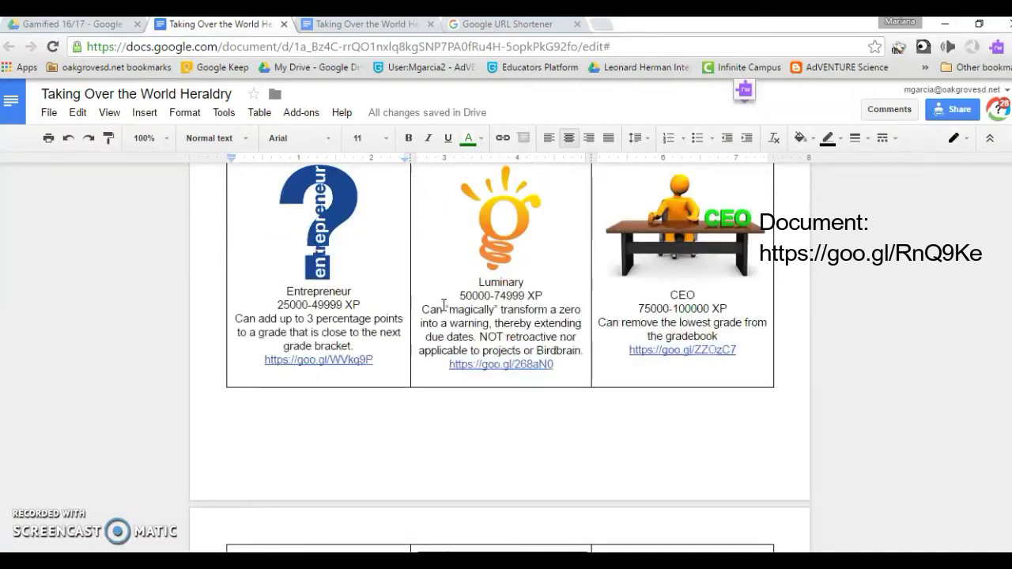
left_click(444, 372)
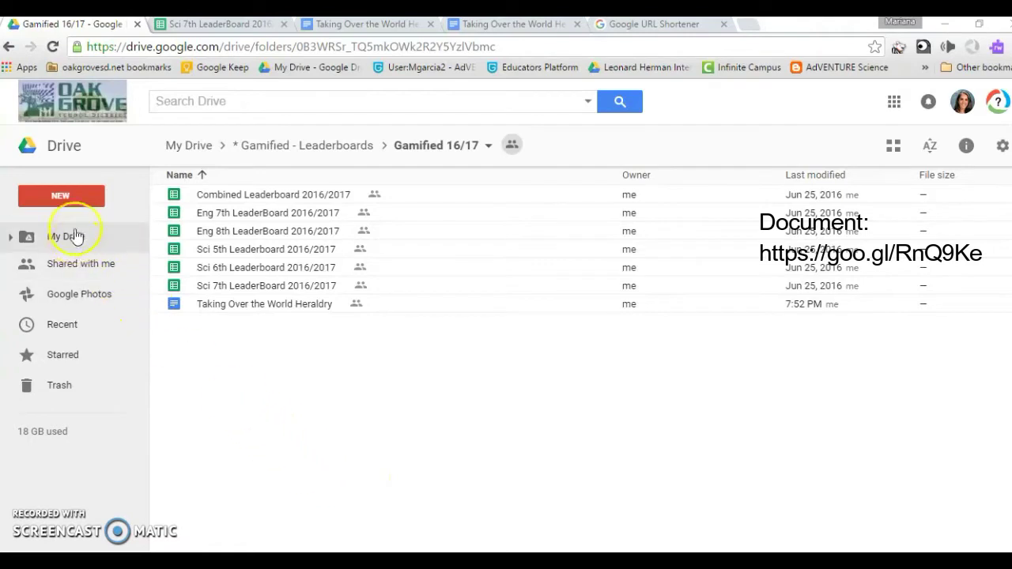
Create a new Google Sheets spreadsheet in the shared Gamified 16/17 folder
left_click(76, 204)
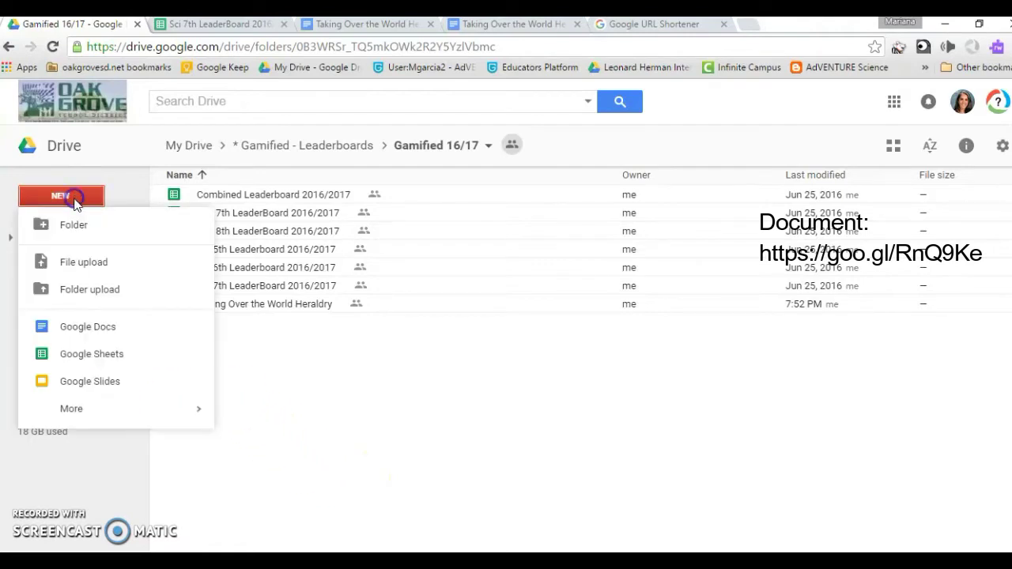
left_click(95, 356)
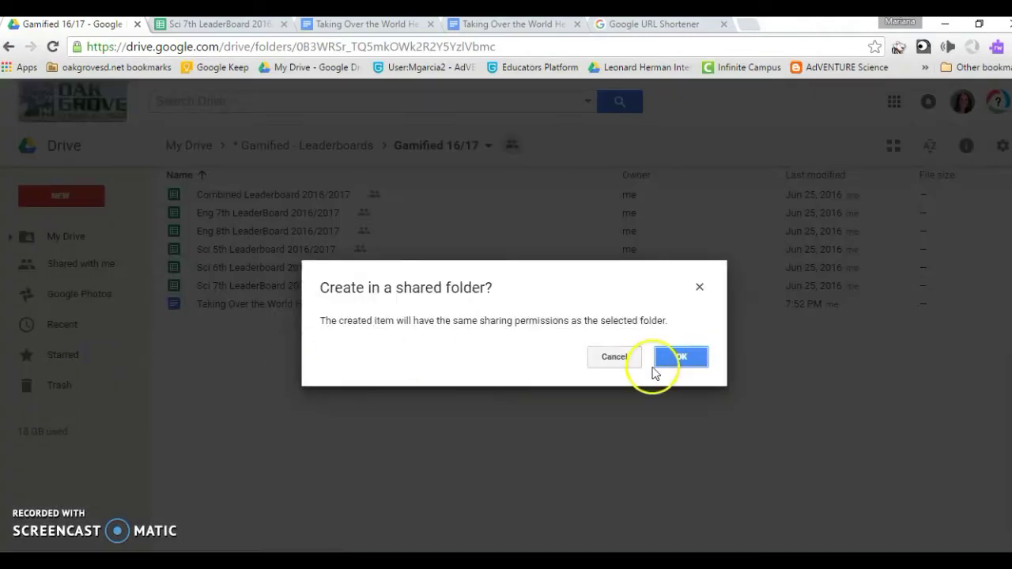
left_click(692, 358)
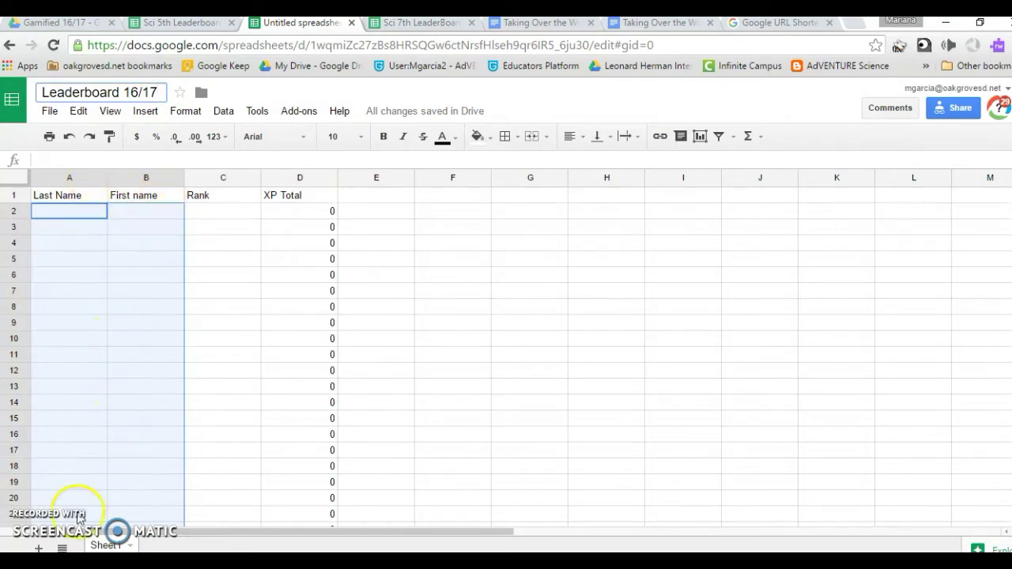
Paste the student names into columns A–B and check D2's =SUM(E2:Z2) XP Total
key("ctrl+v")
left_click(289, 222)
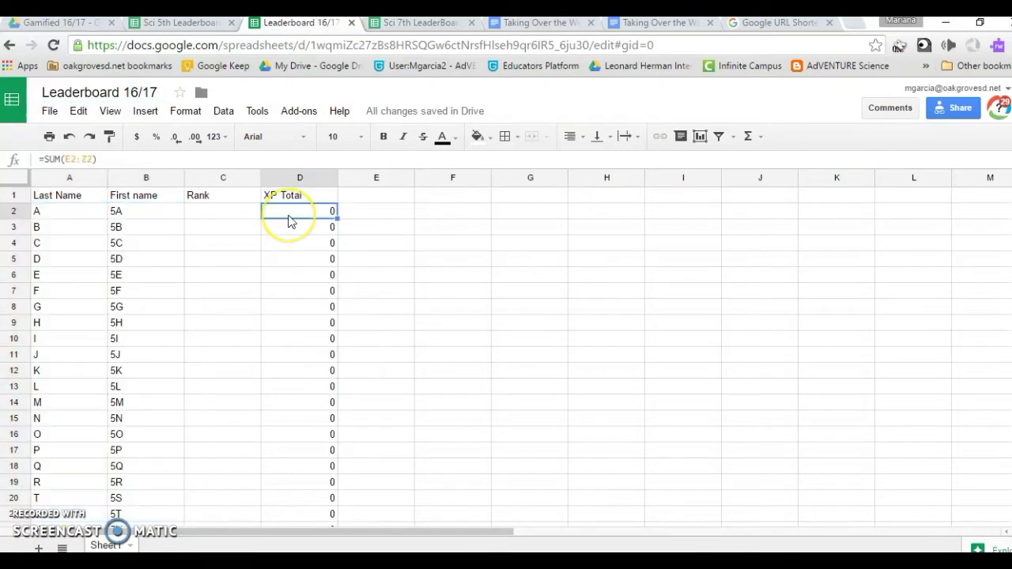
left_click(117, 157)
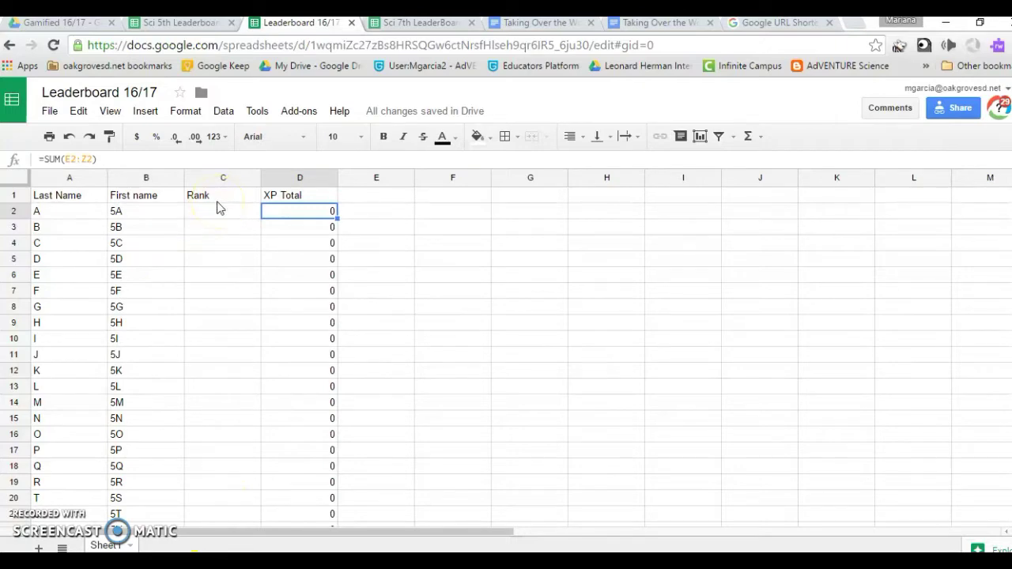
key("ctrl+Tab")
key("ctrl+Tab")
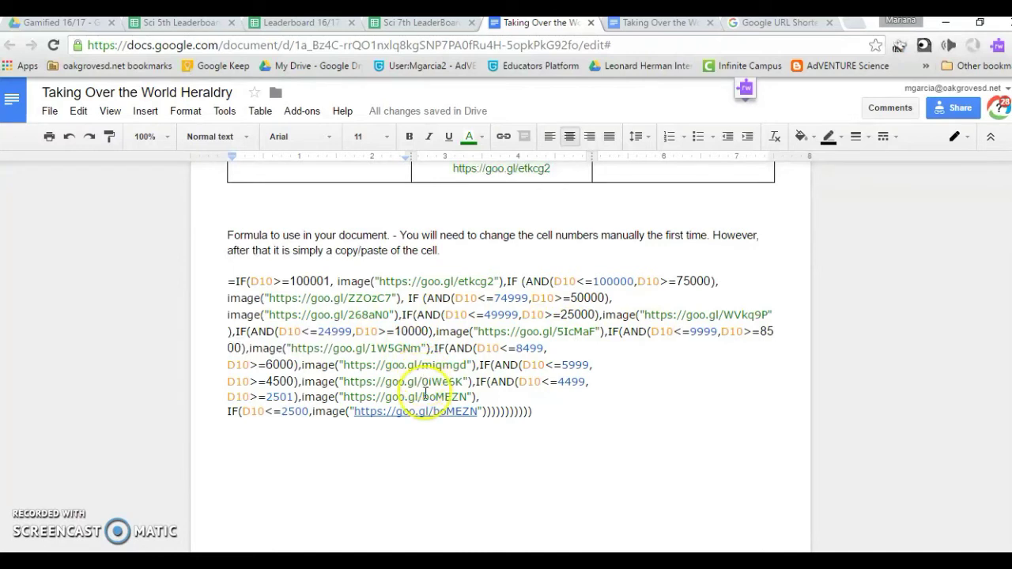
Select the whole rank-image IF formula in the Heraldry document
left_click(580, 443)
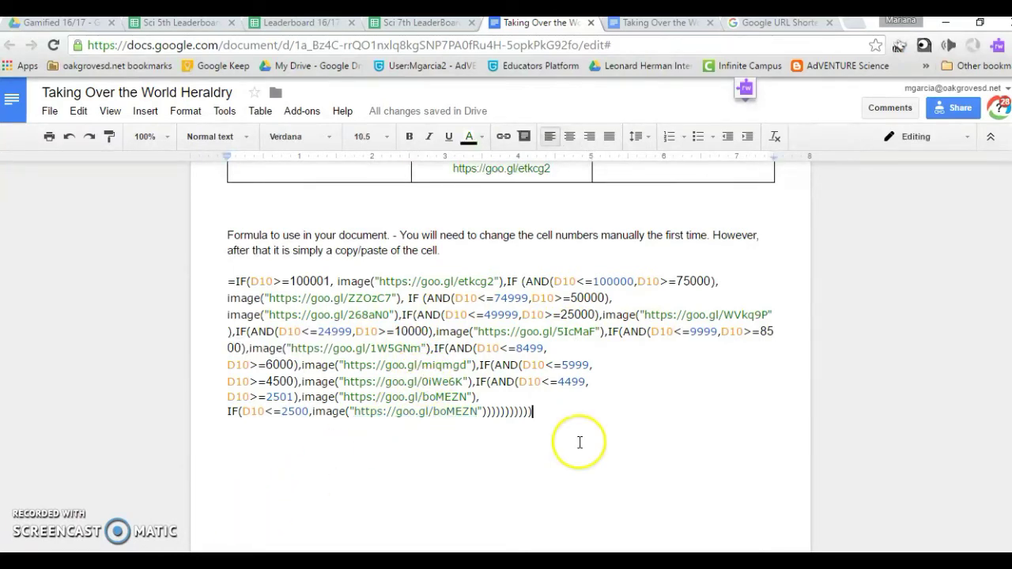
left_click_drag(543, 409, 230, 282)
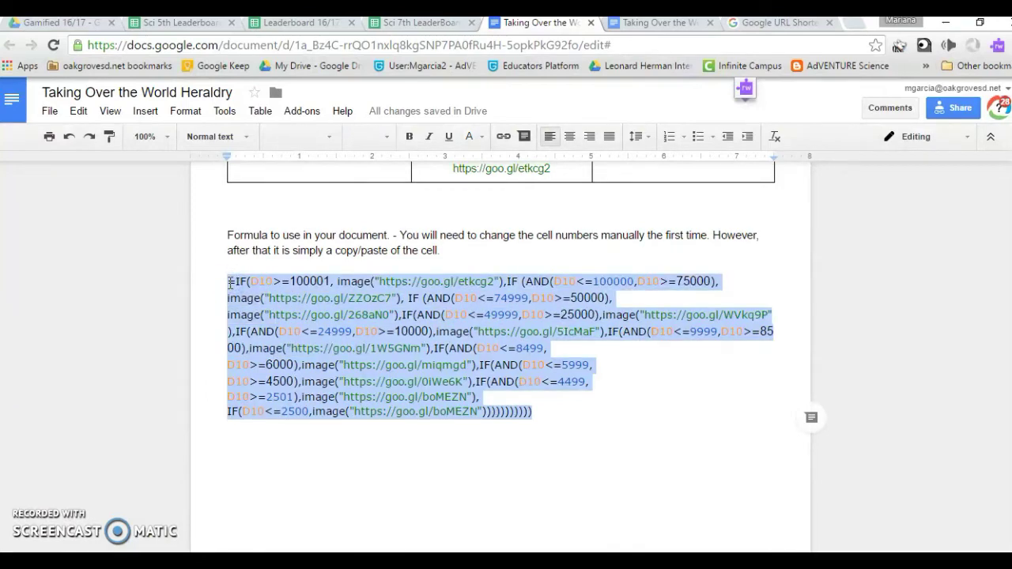
key("ctrl+3")
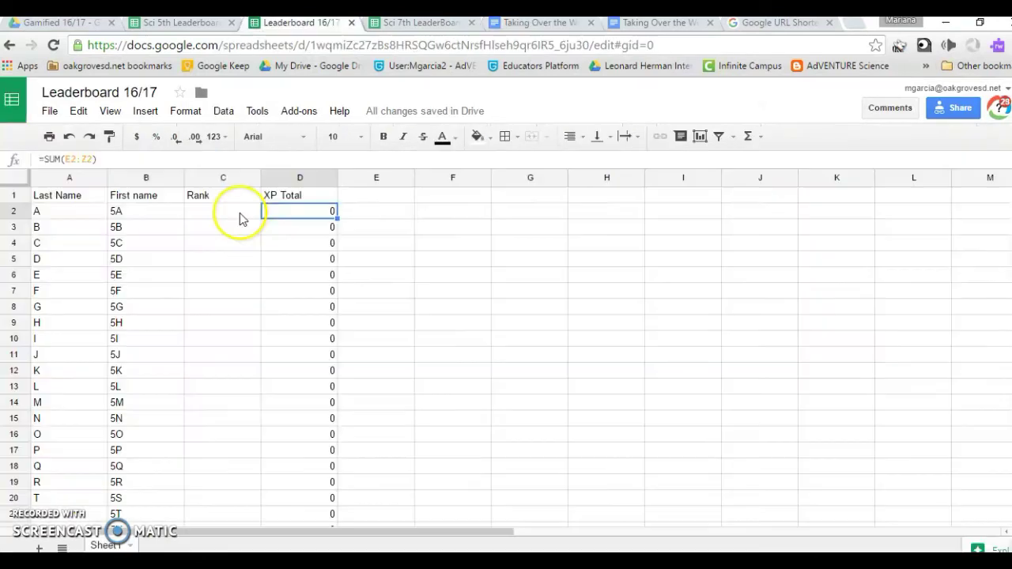
Paste the copied rank-image formula into C2 and open it for editing
left_click(230, 219)
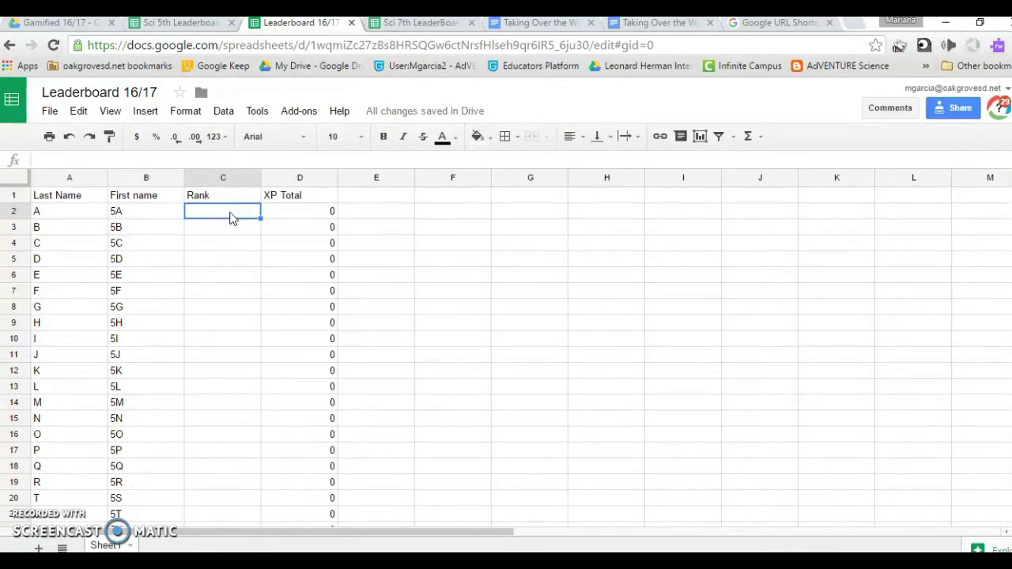
key("ctrl+v")
double_click(189, 212)
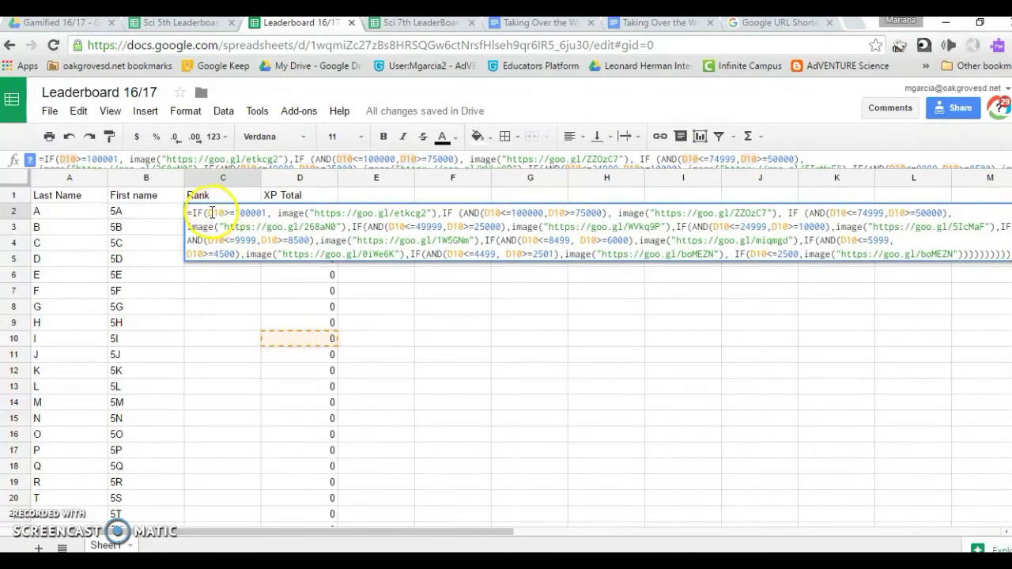
Replace each D10 reference in the C2 formula with D2
left_click(465, 215)
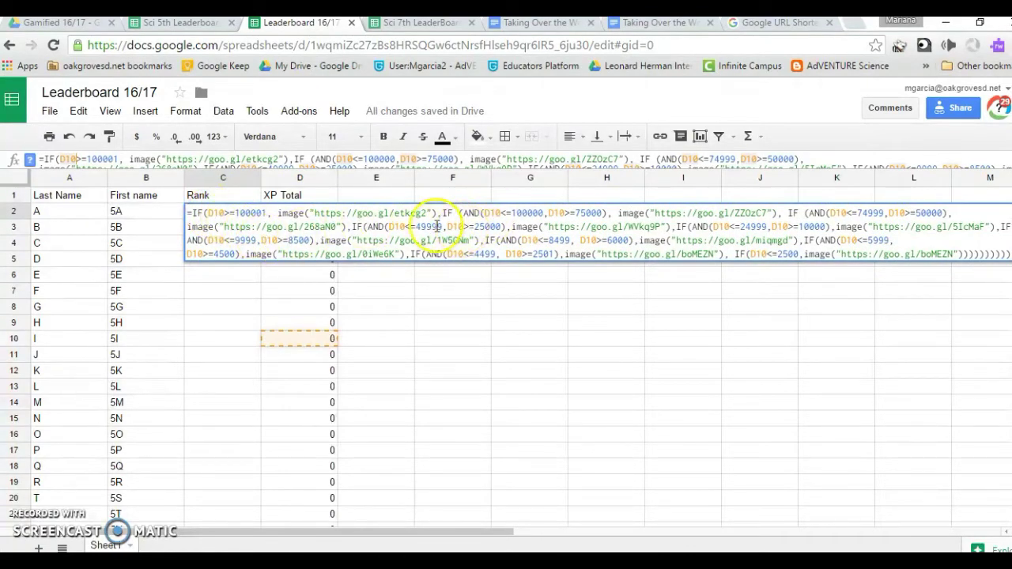
left_click(225, 213)
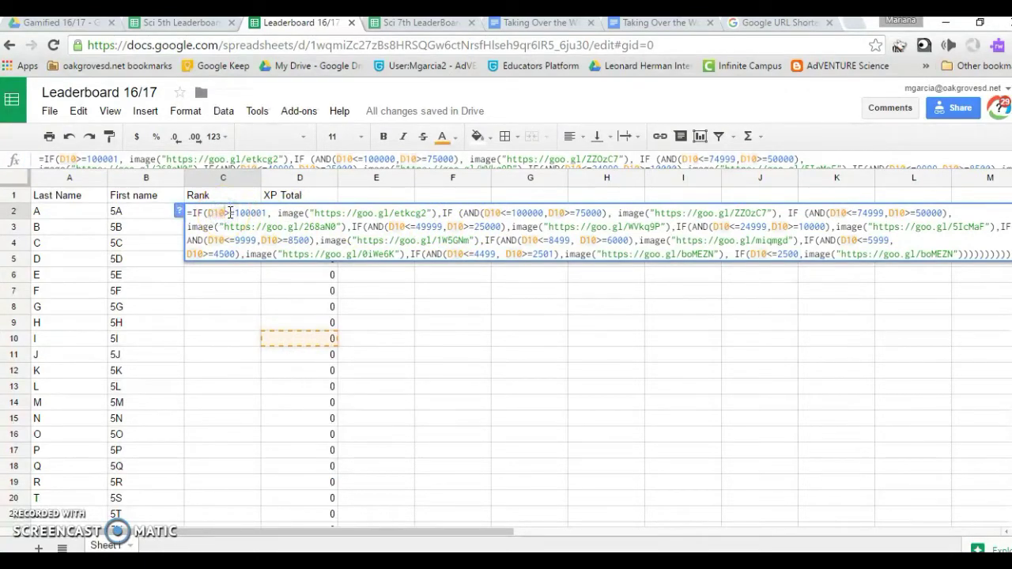
key("BackSpace")
key("BackSpace")
key("BackSpace")
type("D2")
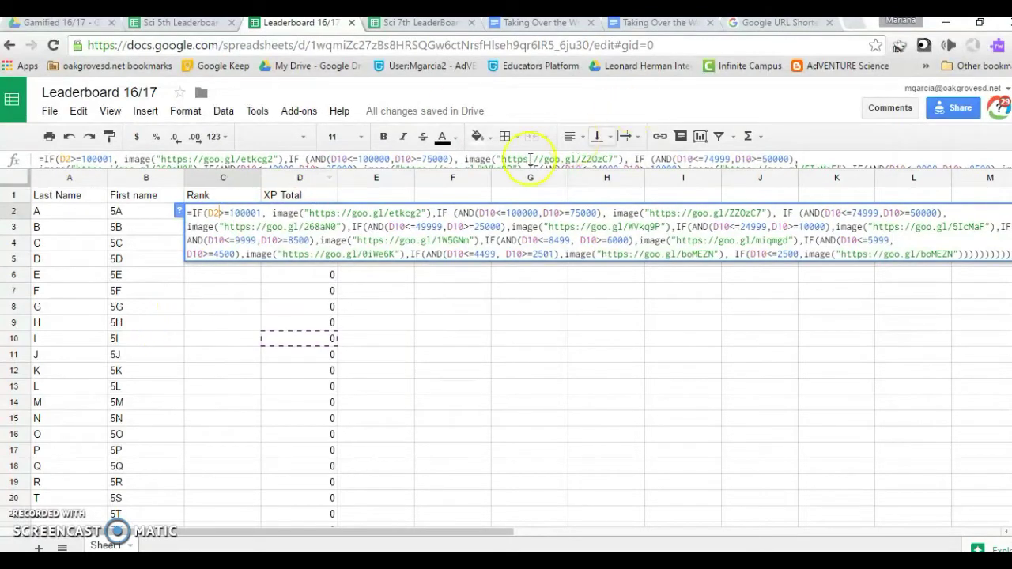
double_click(491, 213)
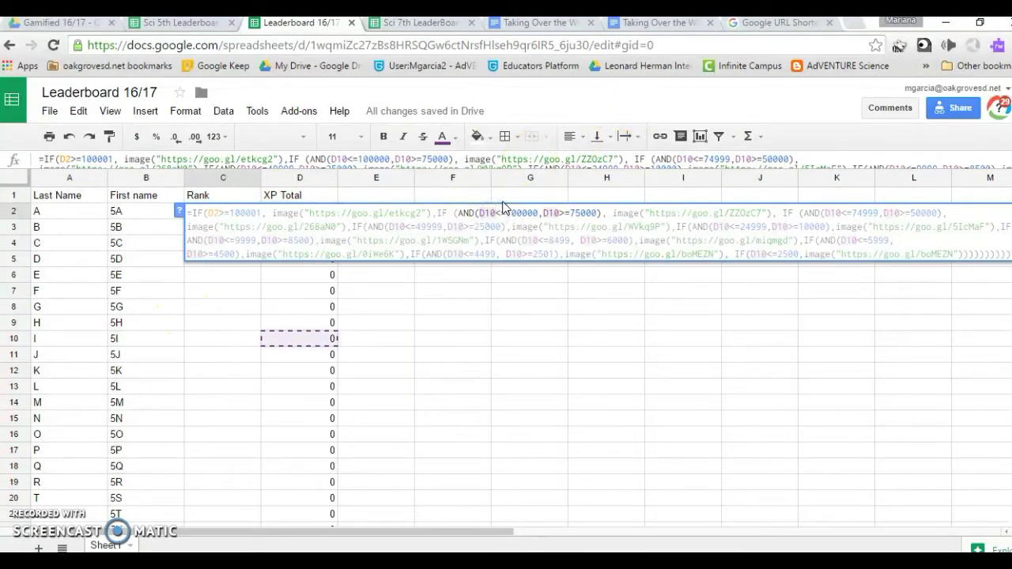
type("D")
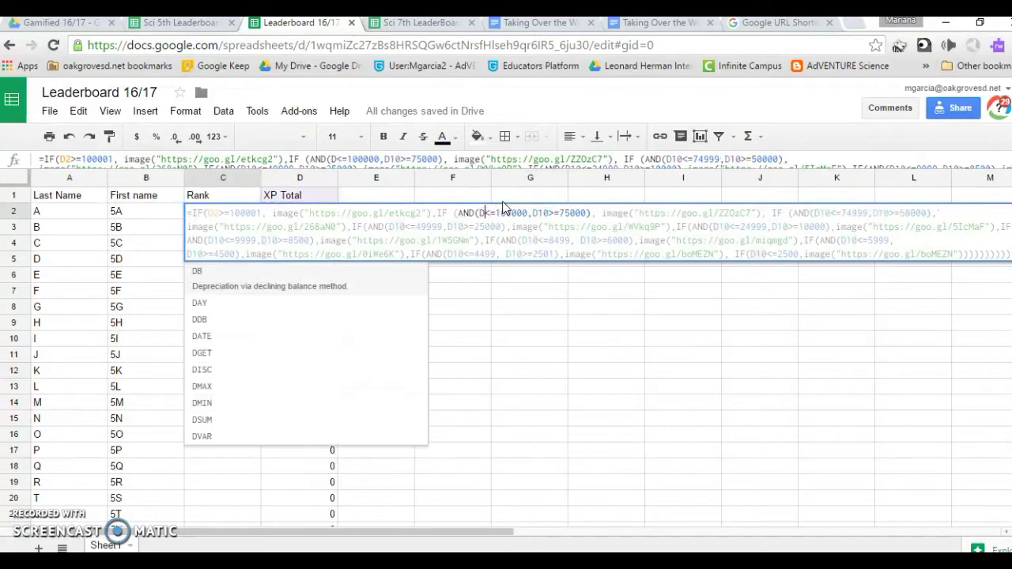
type("2")
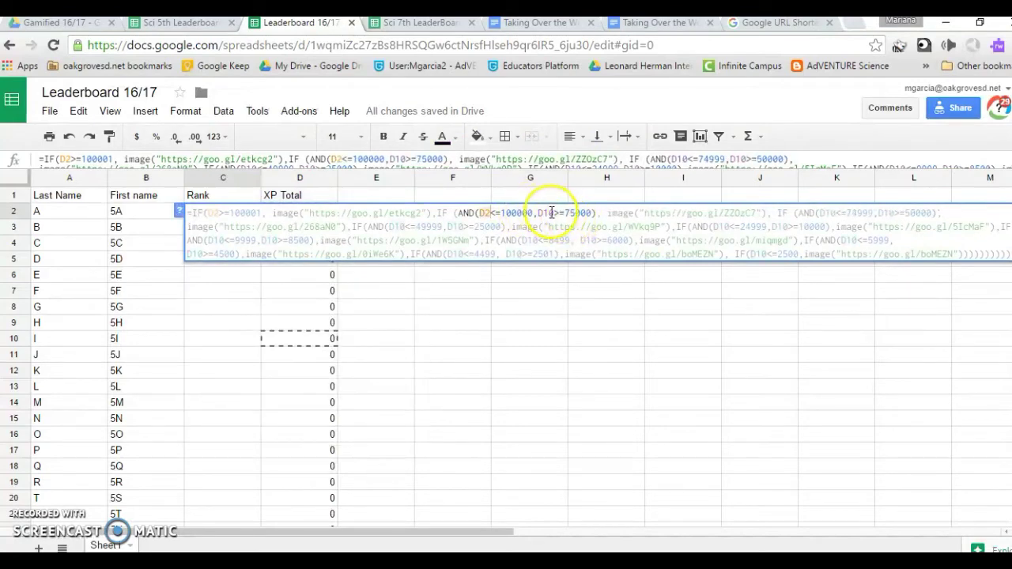
left_click(552, 213)
key("BackSpace")
key("BackSpace")
key("BackSpace")
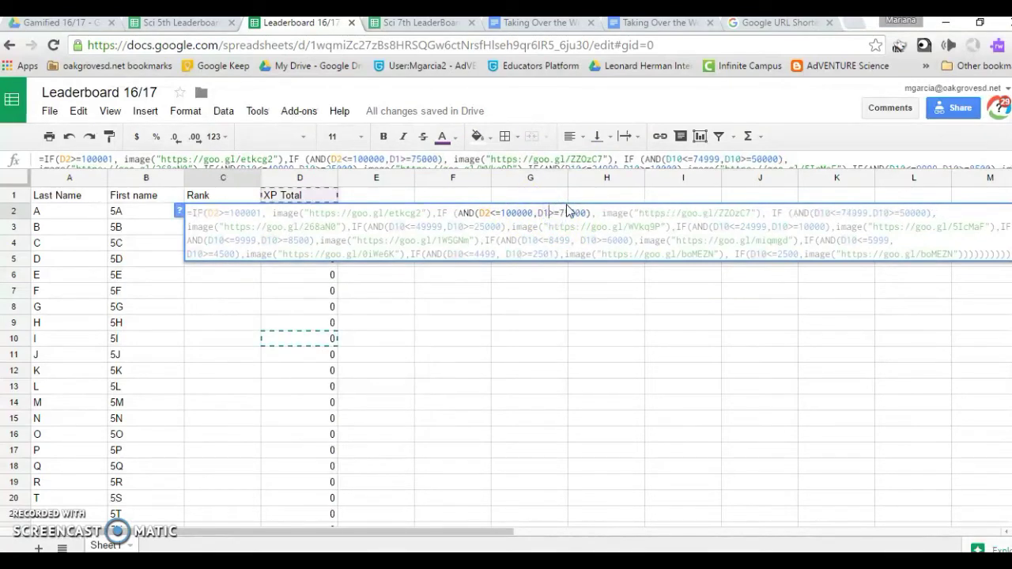
type("D2")
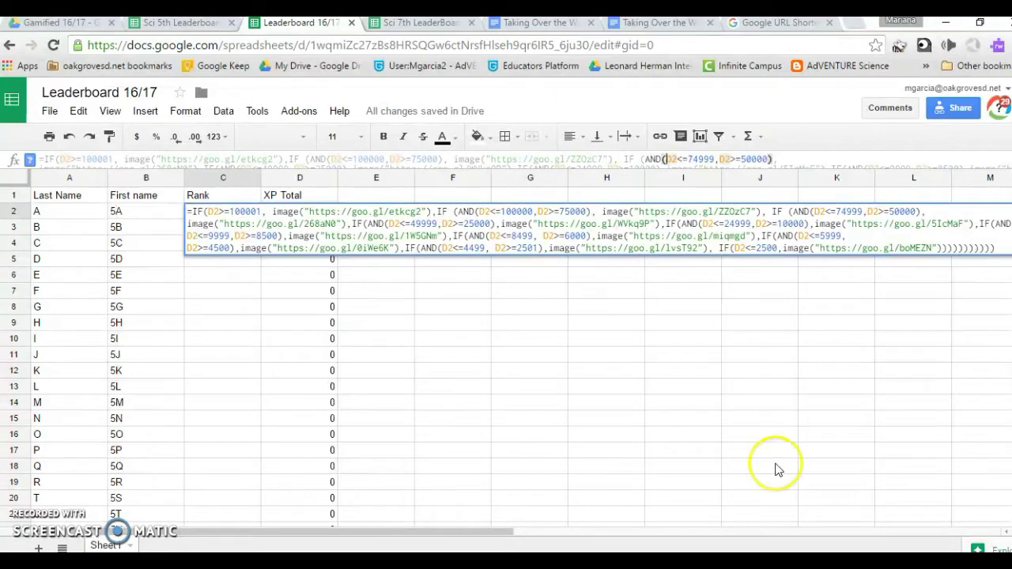
Commit the edited rank formula in C2 and select it for copying
left_click(998, 247)
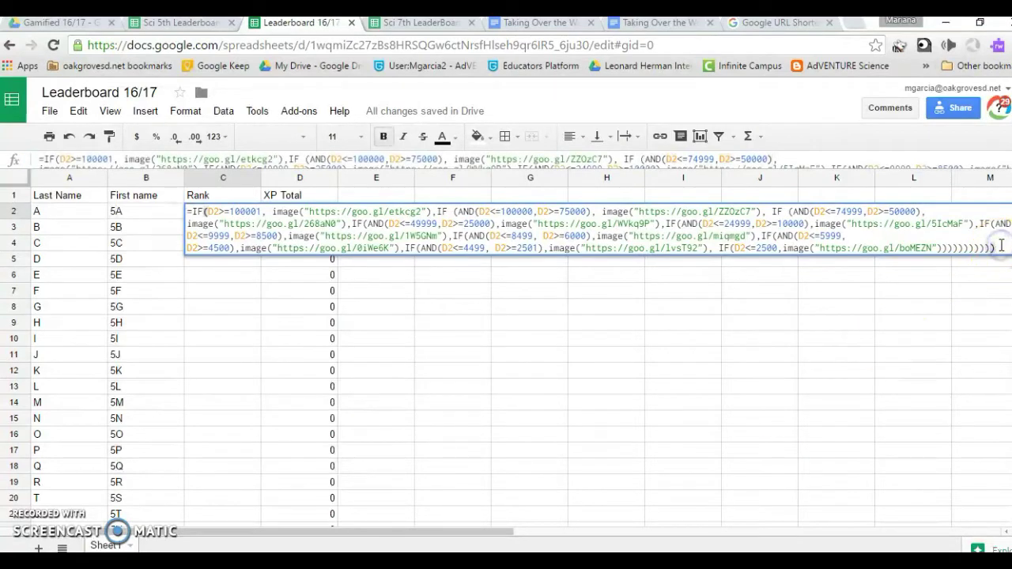
key("Return")
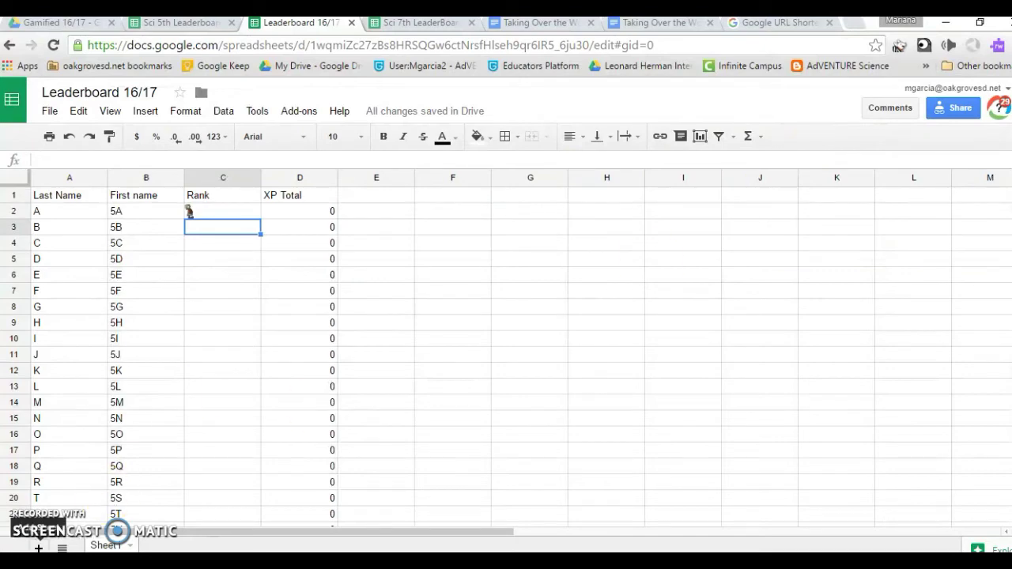
left_click(223, 214)
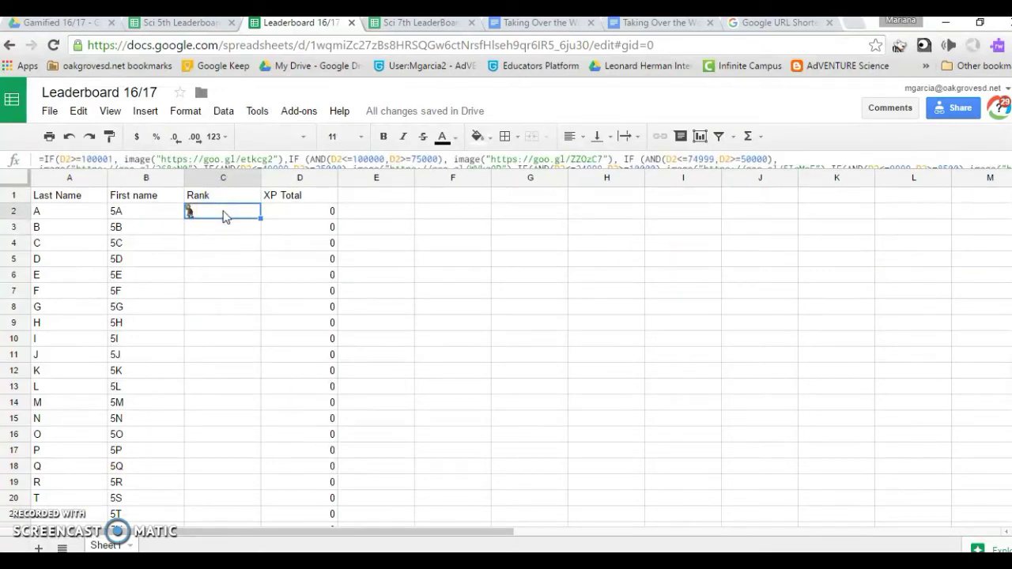
Paste the rank formula into cells C3 through C9
left_click(226, 229)
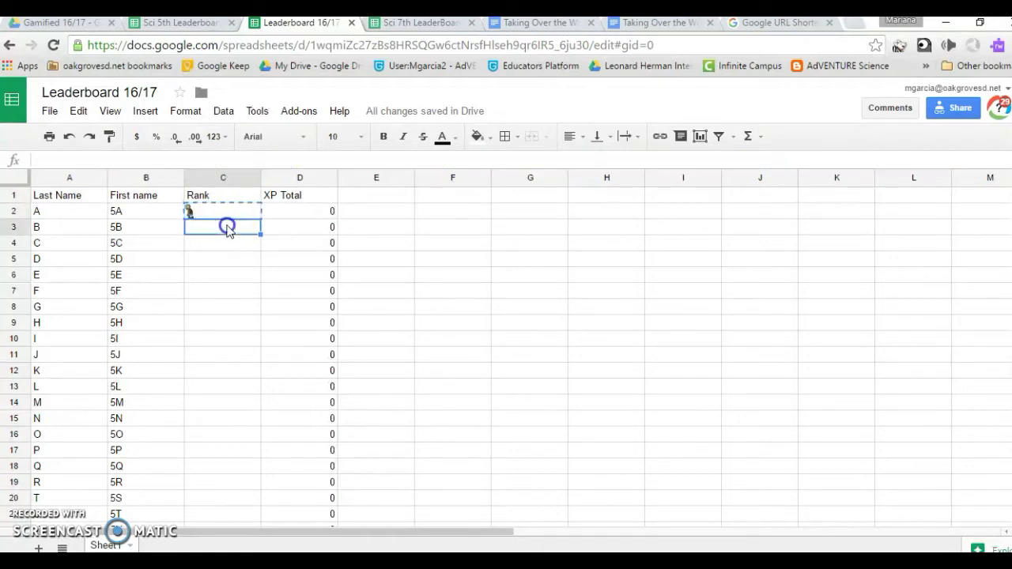
key("ctrl+v")
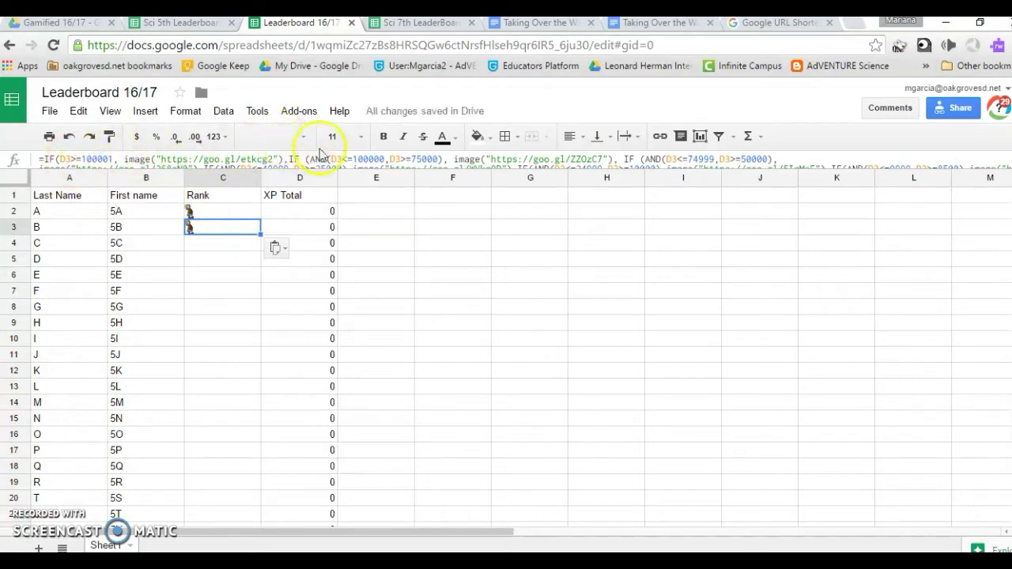
left_click(209, 244)
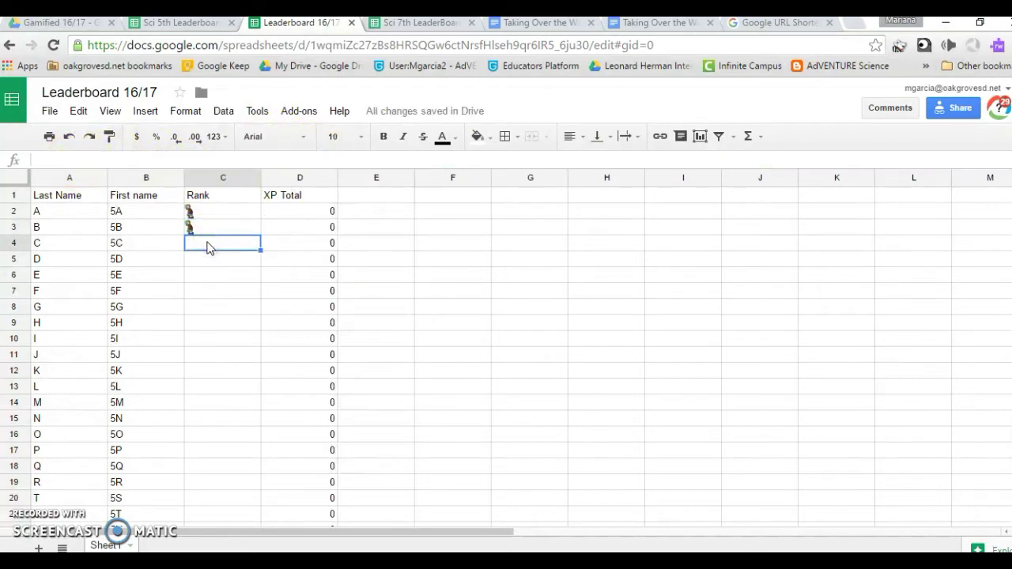
key("ctrl+v")
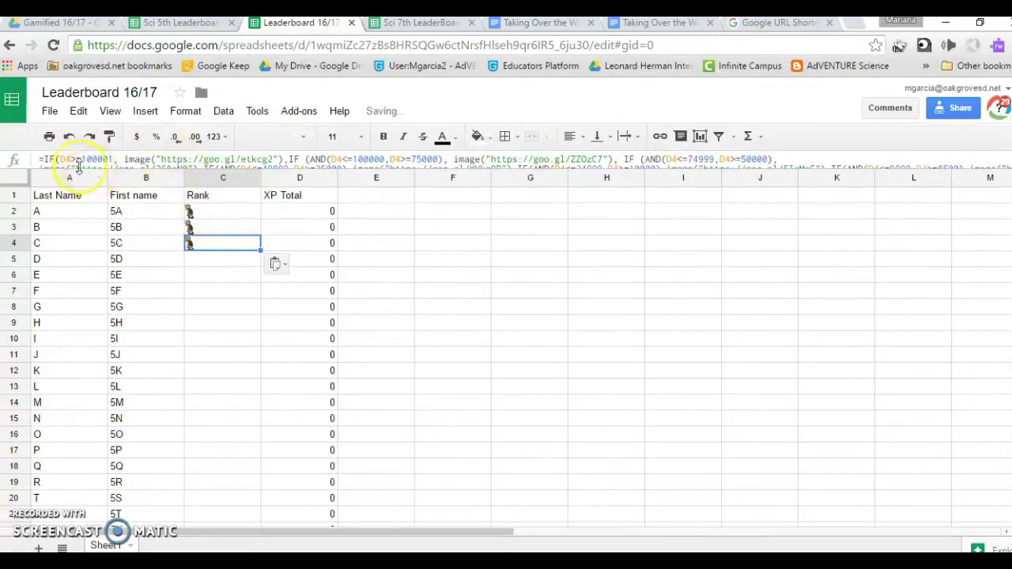
left_click(193, 259)
key("ctrl+v")
left_click(193, 275)
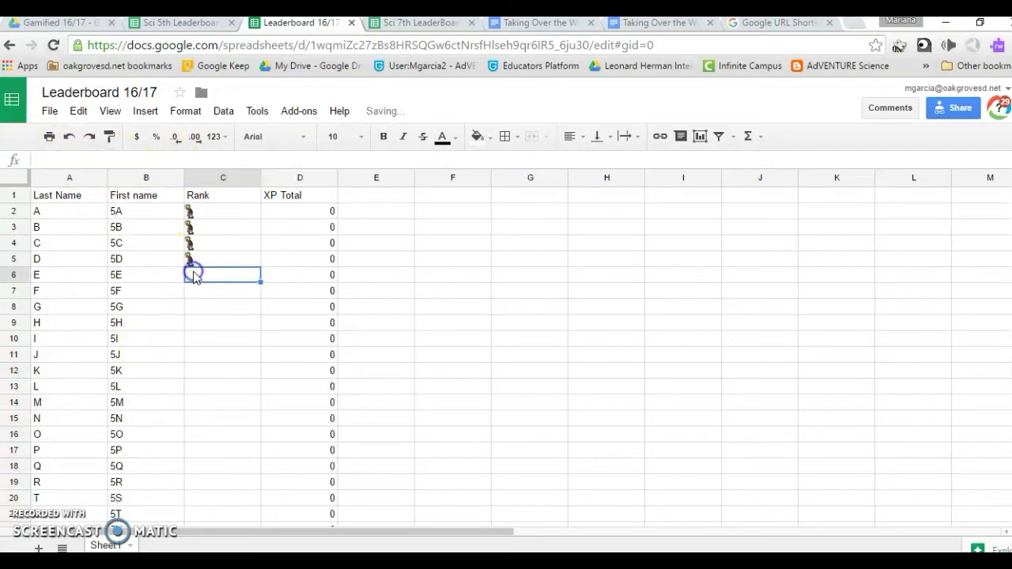
key("ctrl+v")
left_click(196, 293)
key("ctrl+v")
left_click(195, 306)
key("ctrl+v")
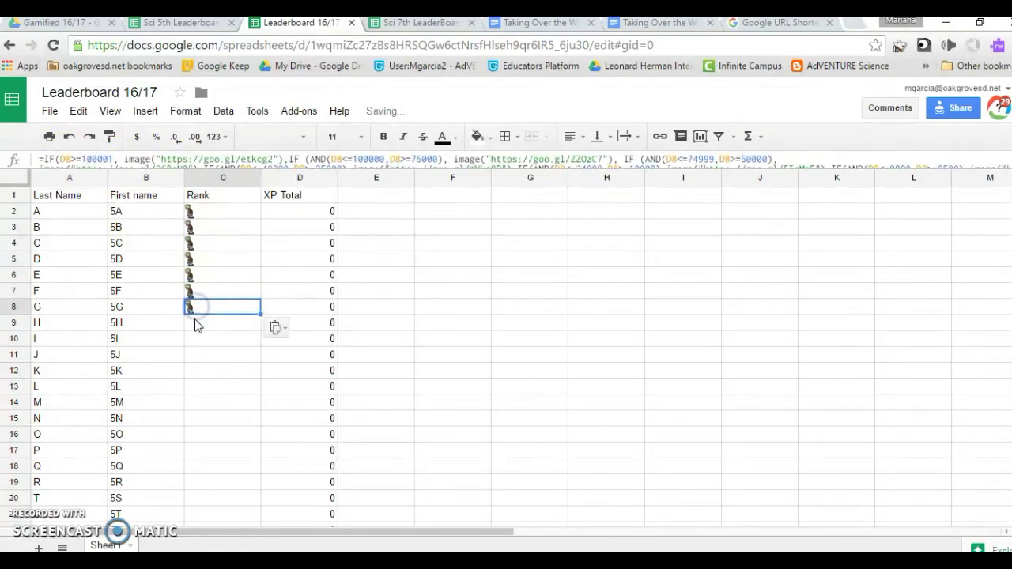
left_click(195, 321)
key("ctrl+v")
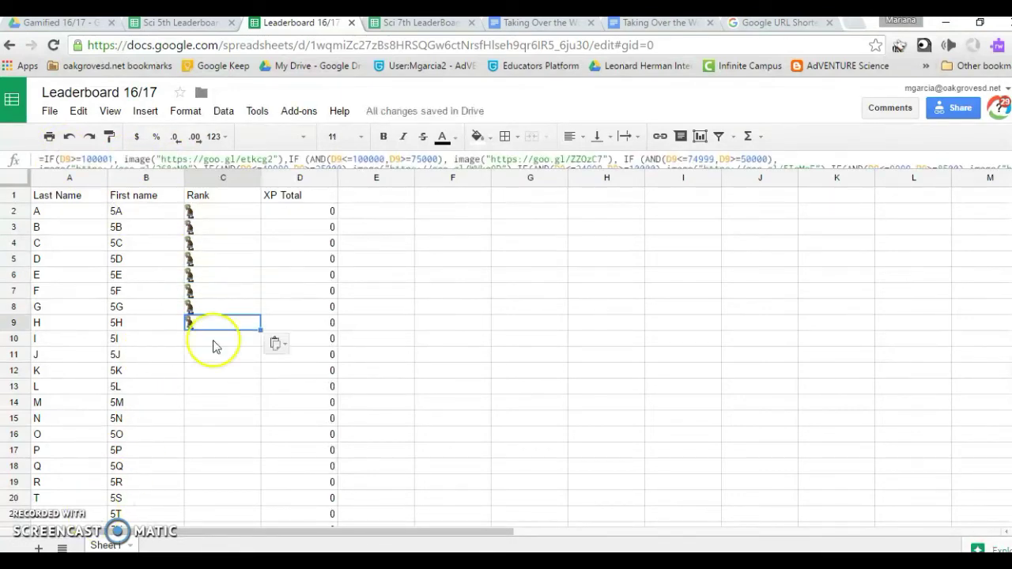
Copy C9's rank formula and paste it into C10 through C13
left_click(214, 341)
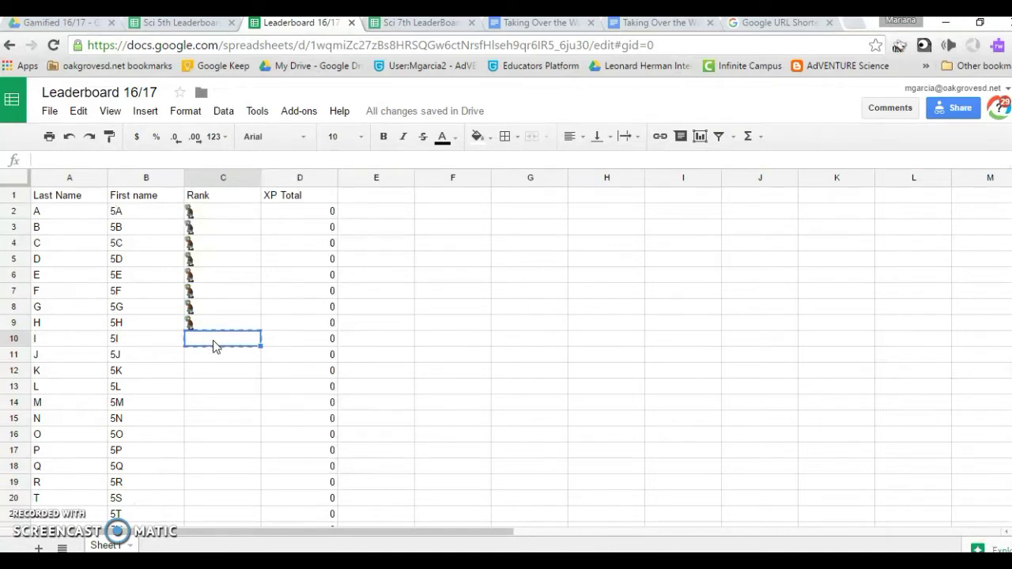
left_click(198, 323)
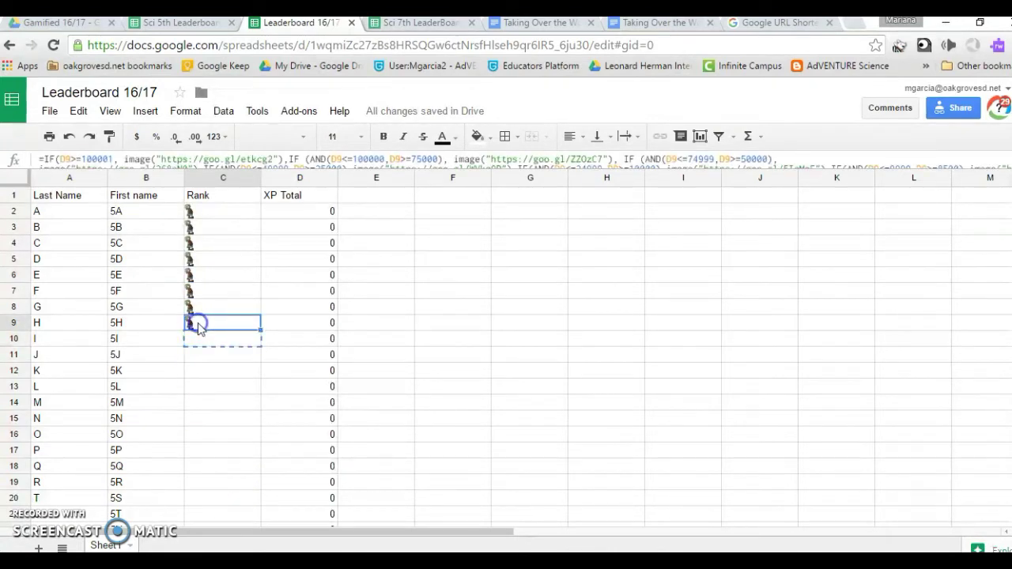
key("ctrl+c")
left_click(205, 342)
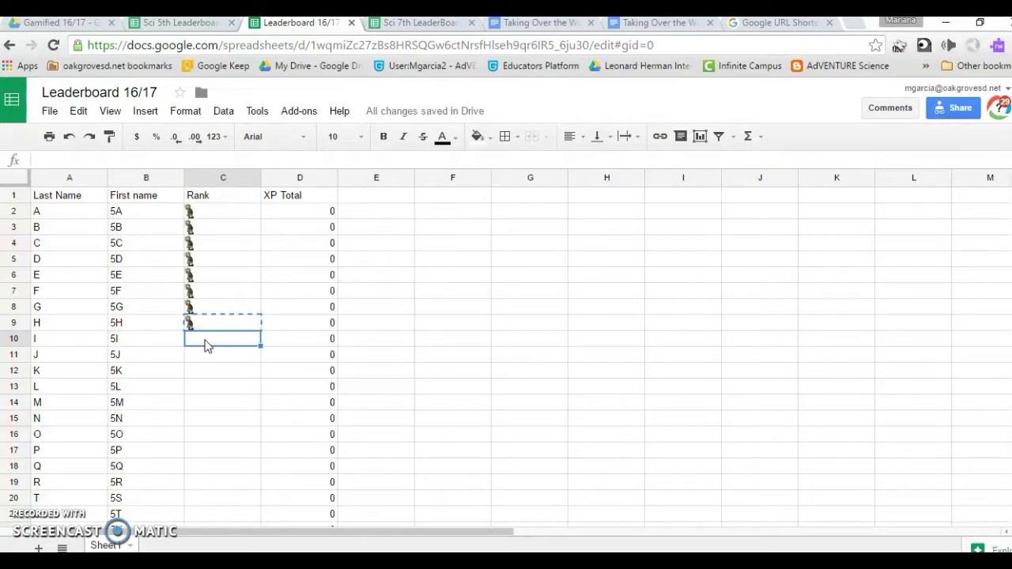
key("ctrl+v")
left_click(205, 354)
key("ctrl+v")
left_click(206, 373)
key("ctrl+v")
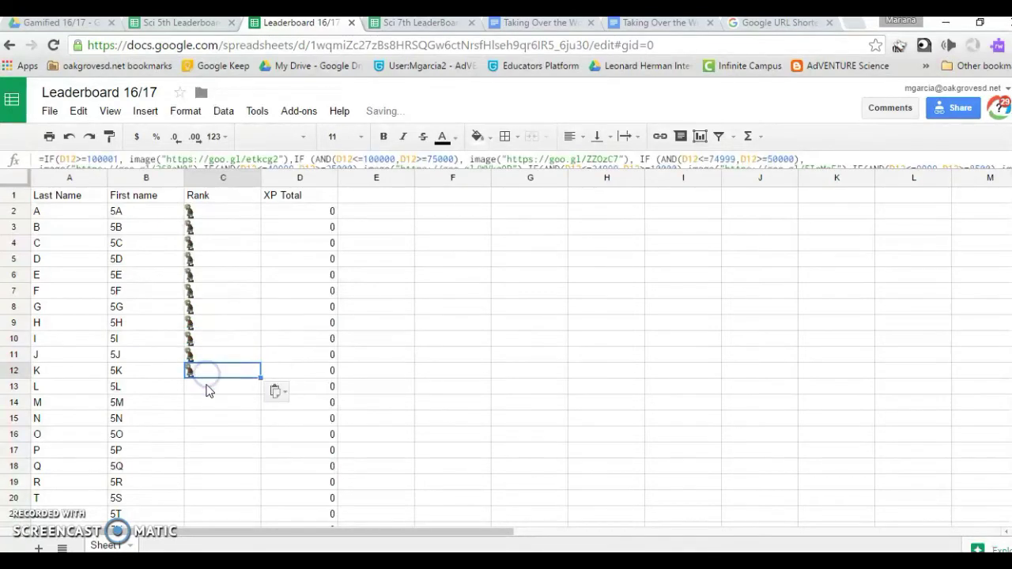
left_click(205, 386)
key("ctrl+v")
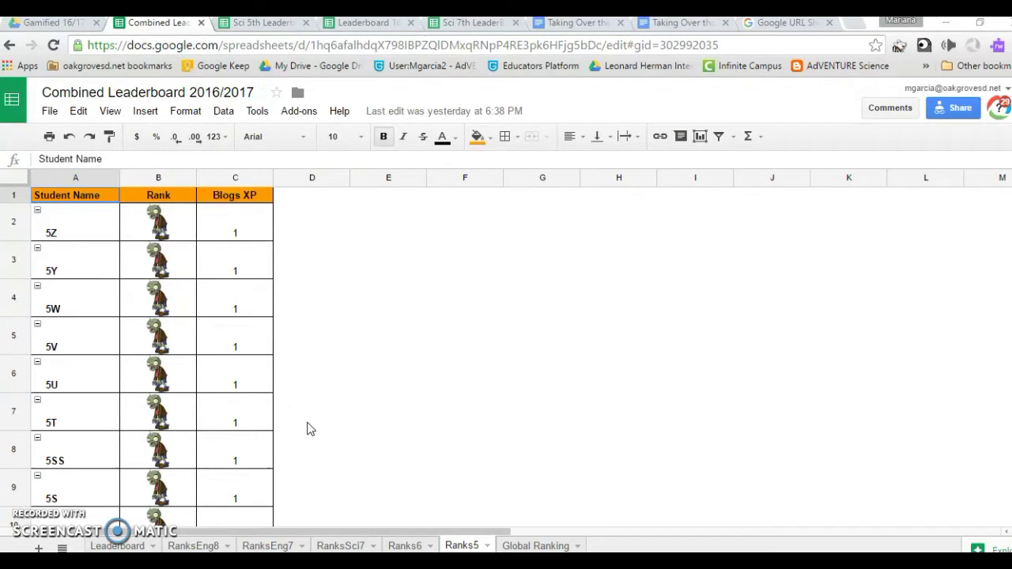
Scroll down the Sci 5th Leaderboard to view rank badges beside each student's Blog XP
scroll(320, 420, "down", 1)
scroll(323, 419, "down", 4)
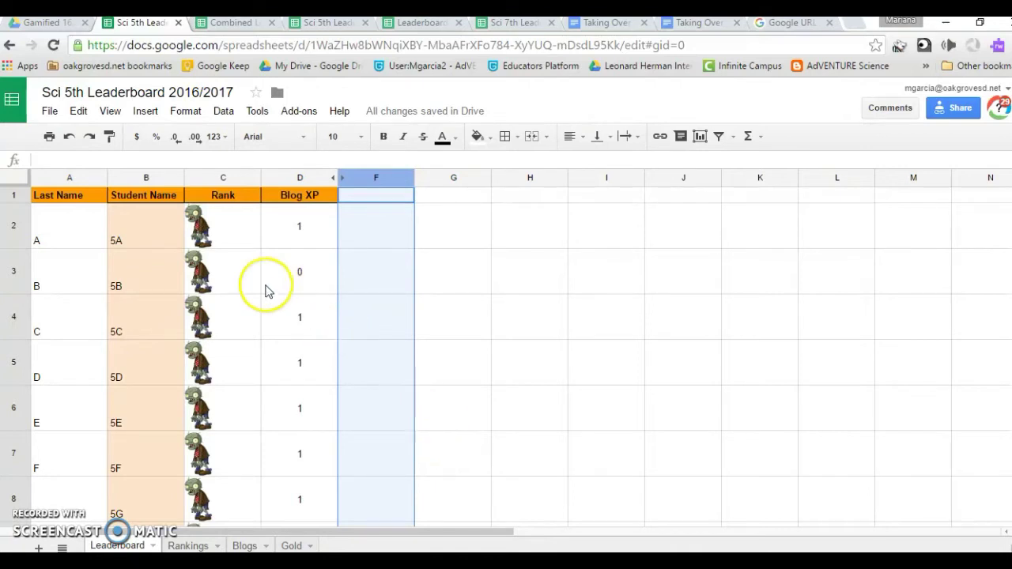
Make a copy of the Sci 5th Leaderboard 2016/2017 spreadsheet
left_click(49, 112)
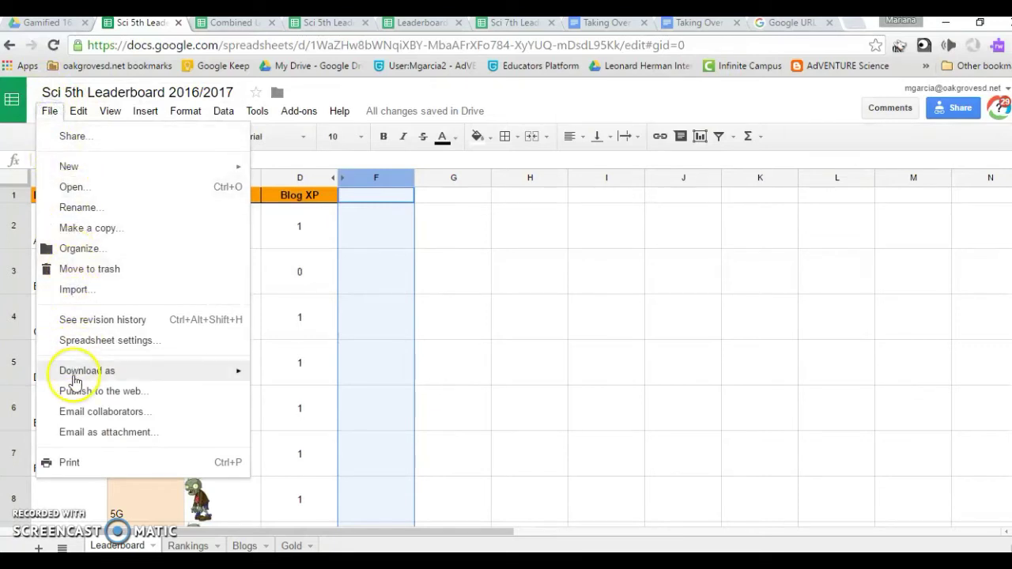
left_click(89, 228)
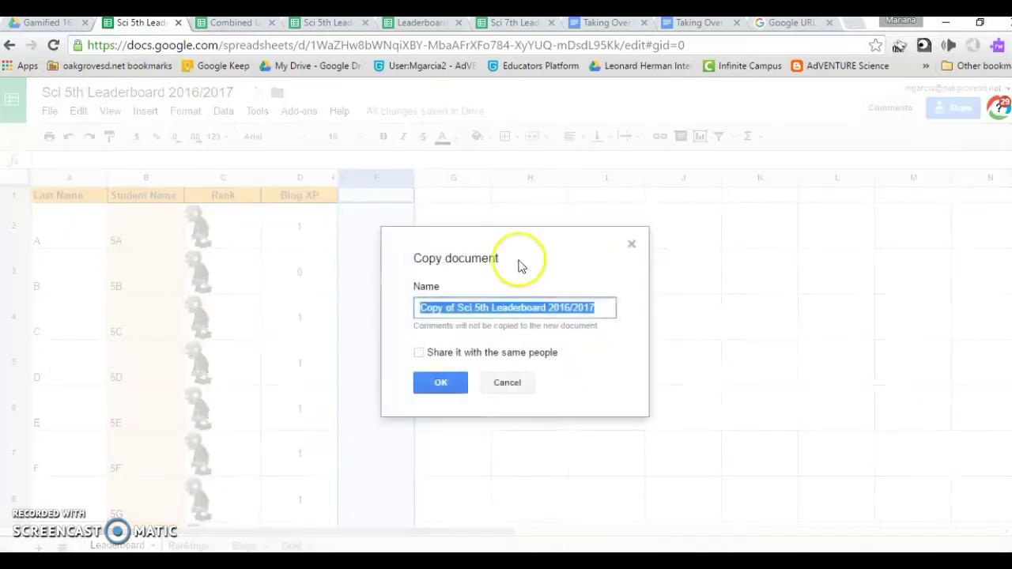
left_click(503, 307)
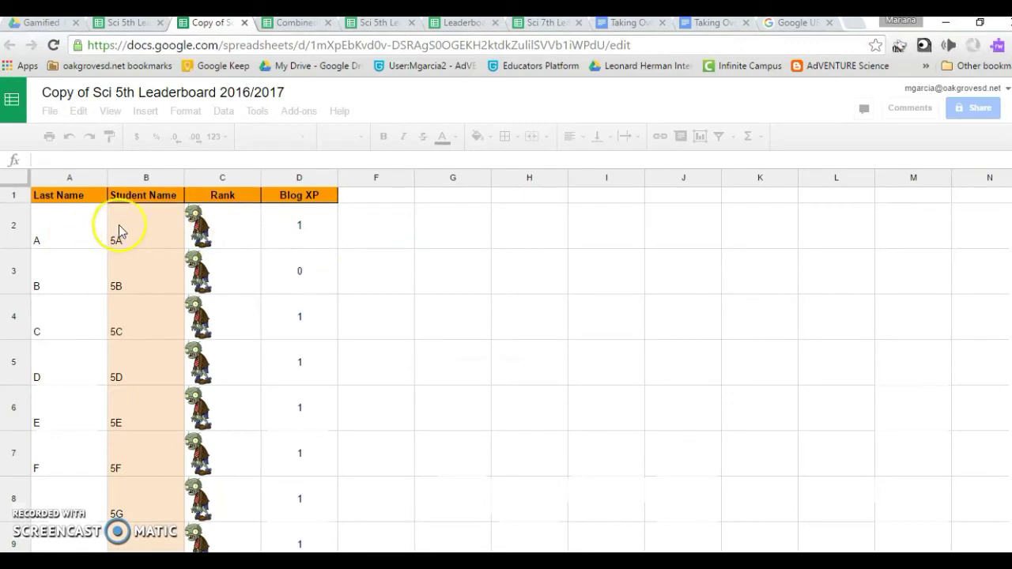
Check the formula in cell A2, then close the copy's tab
left_click(69, 234)
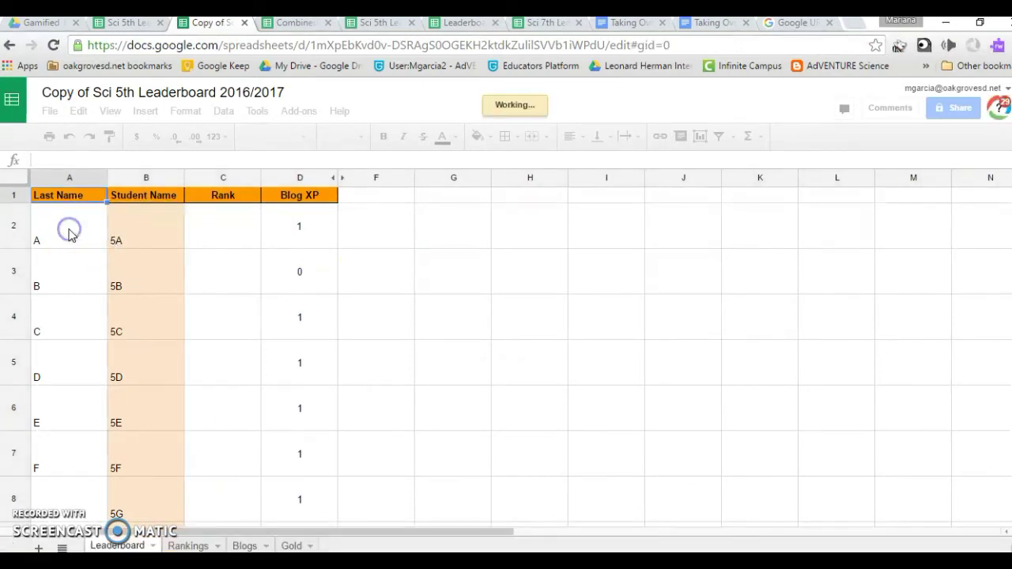
left_click(73, 237)
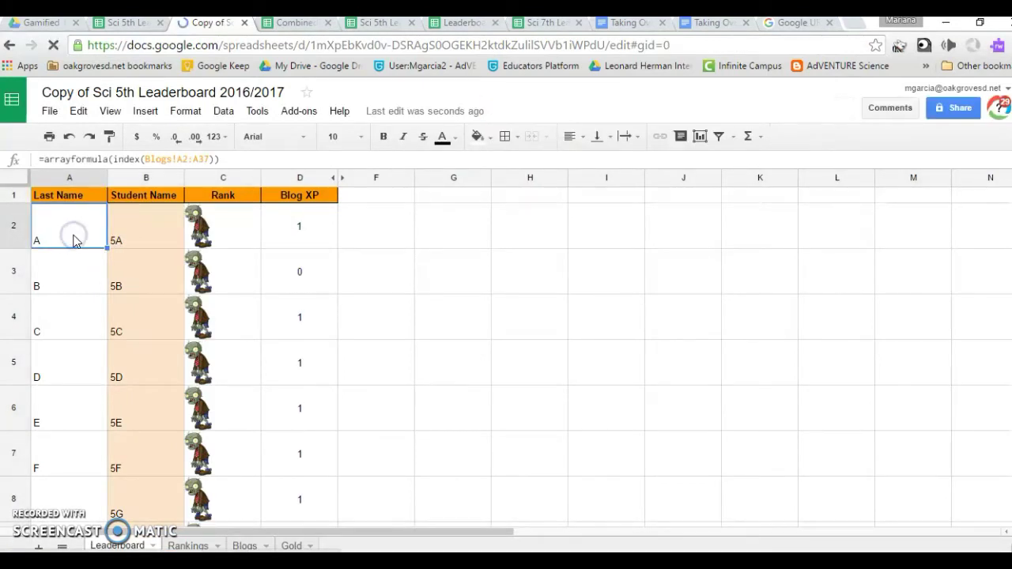
key("ctrl+w")
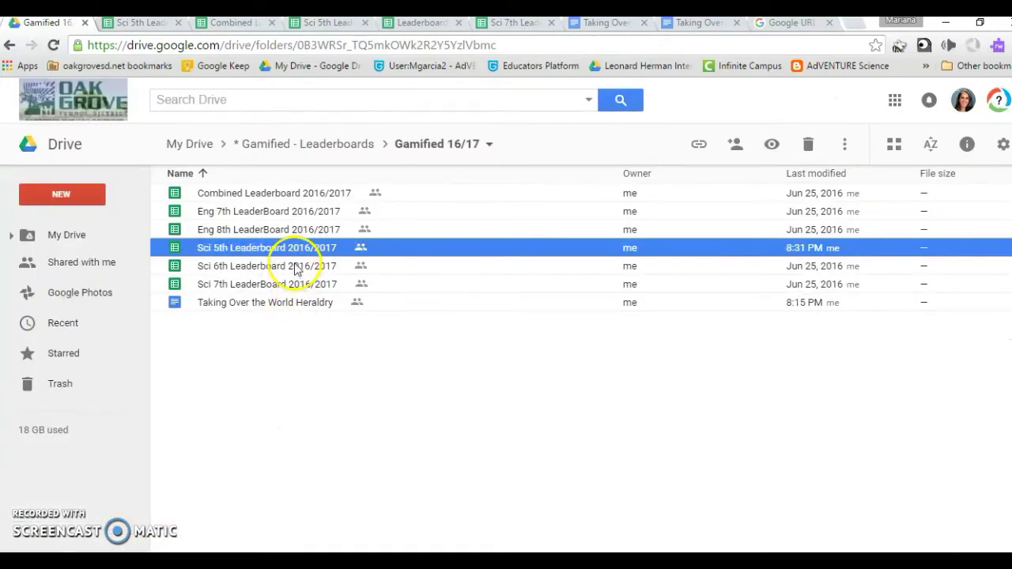
Open the Combined Leaderboard 2016/2017 spreadsheet from Drive, briefly checking the Sci 5th file
left_click(291, 195)
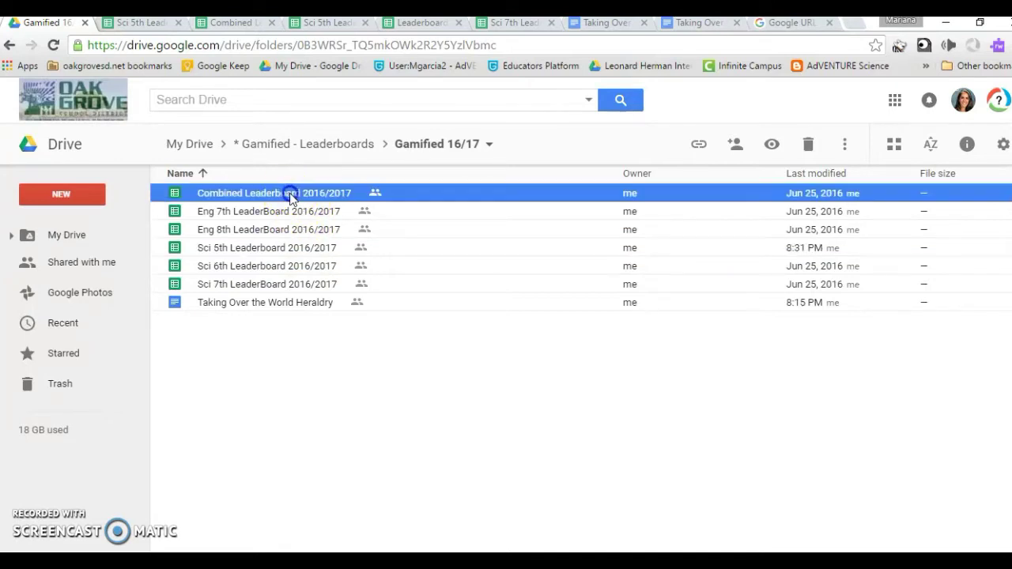
double_click(291, 195)
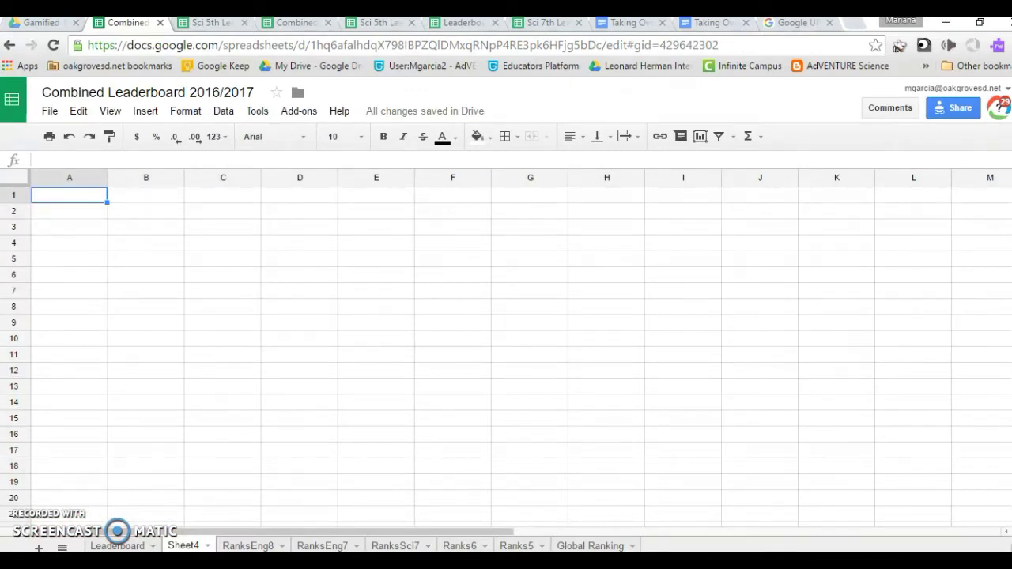
key("ctrl+Tab")
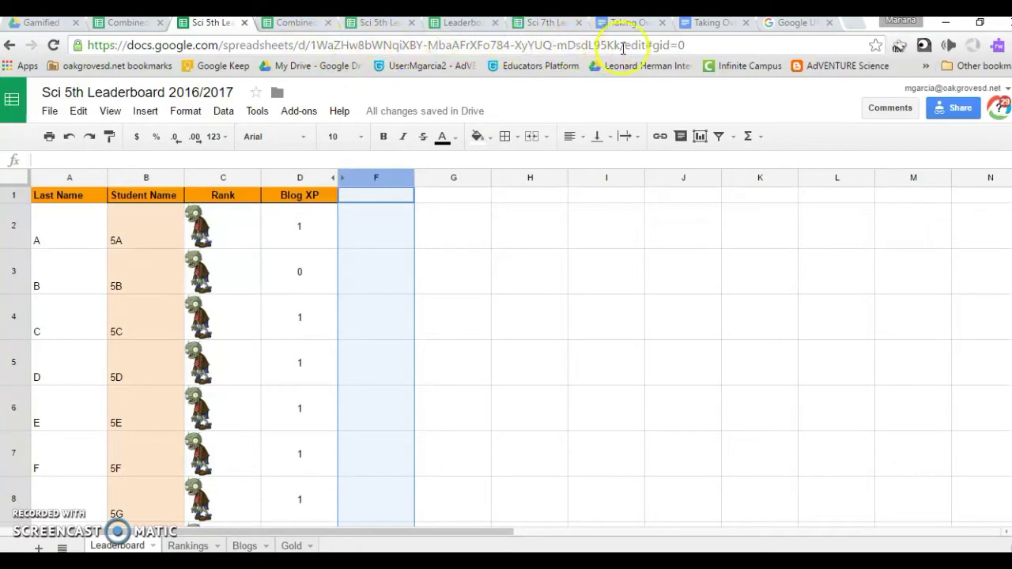
key("ctrl+Tab")
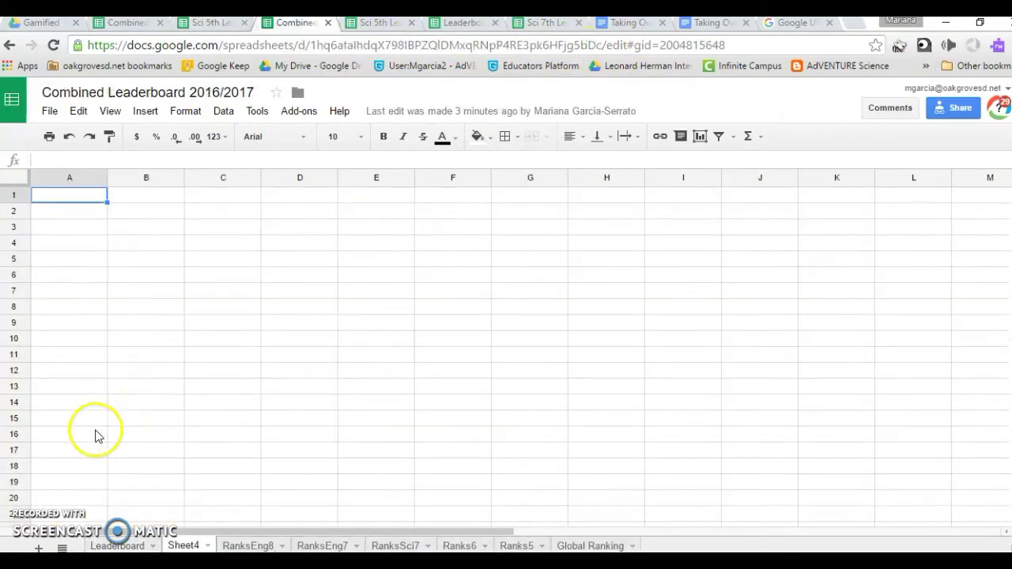
Enter an IMPORTRANGE formula in Sheet4!A1 pulling Blogs!A2:D35 from the Sci 5th leaderboard
left_click(107, 173)
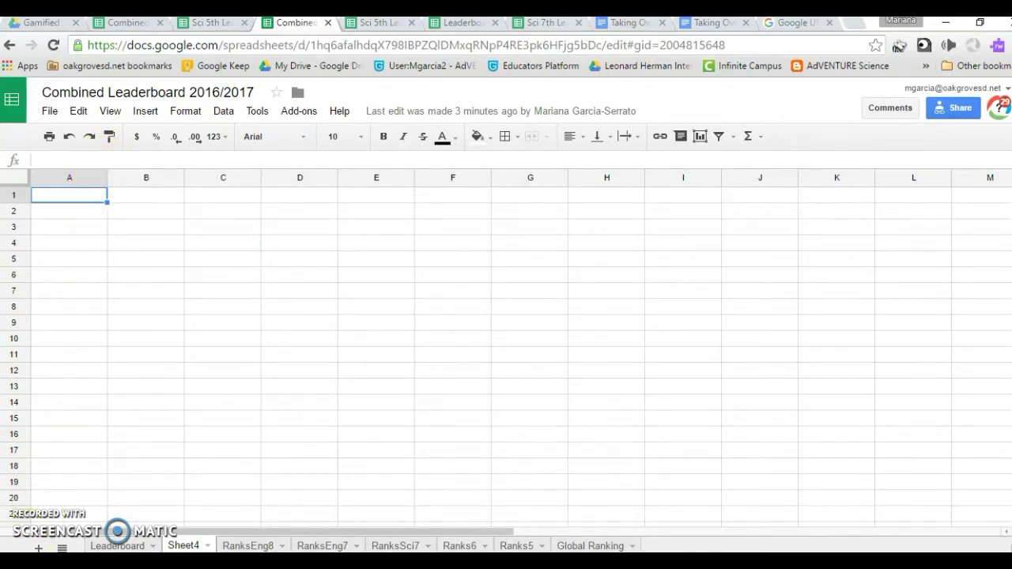
key("ctrl+v")
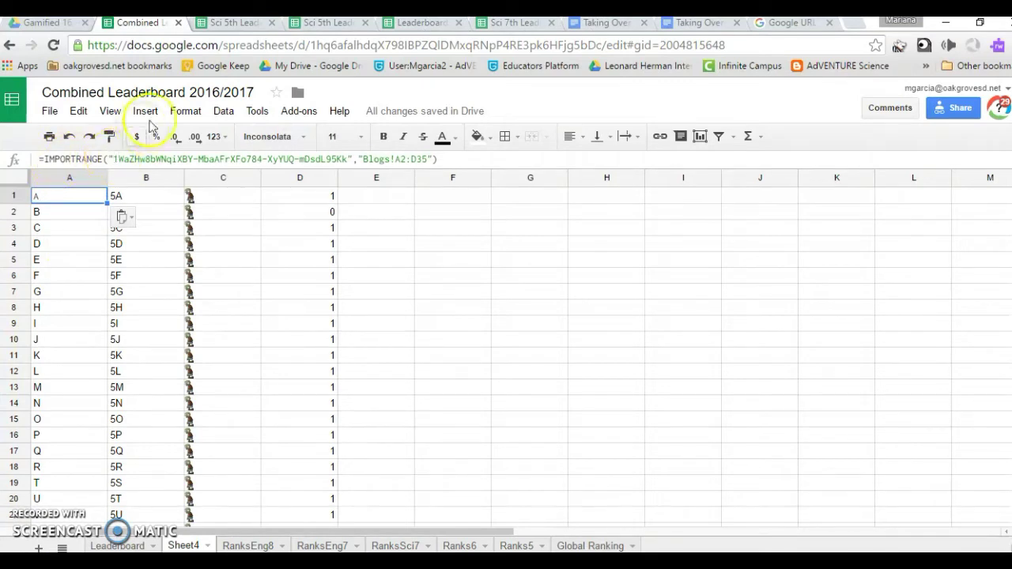
left_click(234, 22)
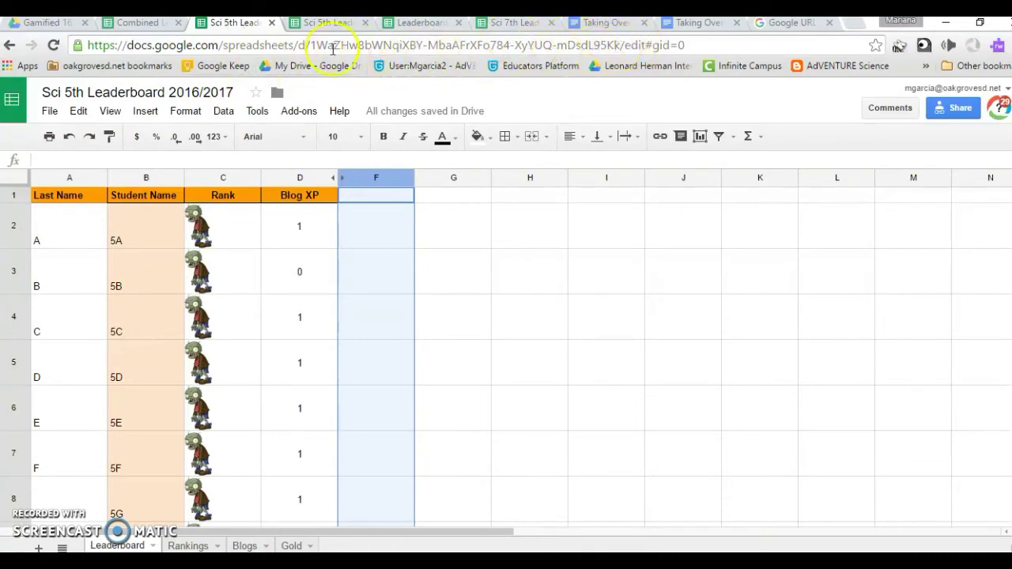
left_click(155, 24)
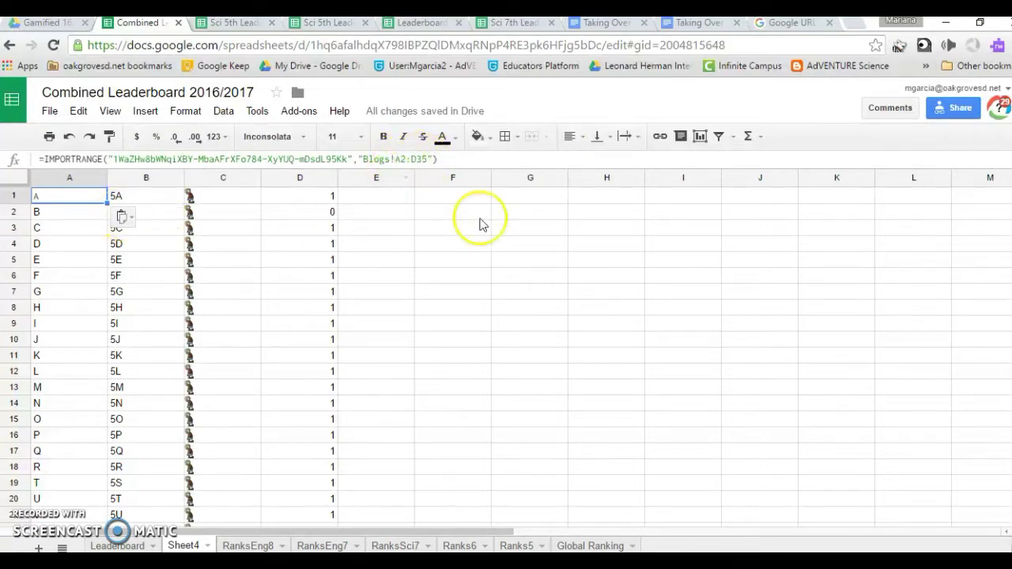
left_click(451, 158)
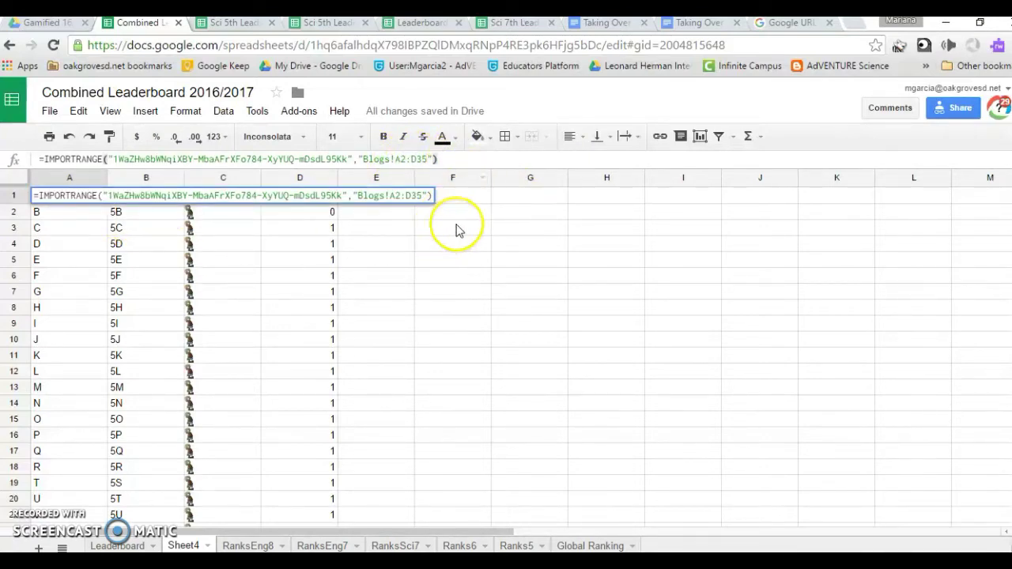
key("Return")
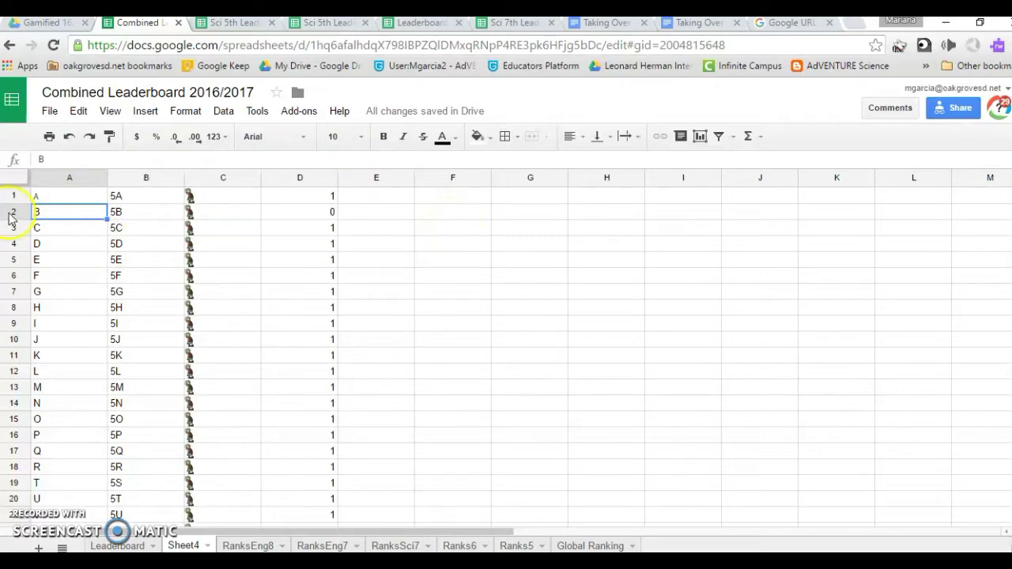
Inspect the Leaderboard sheet's imported 5th and 6S blocks and their import formulas
scroll(235, 347, "down", 2)
scroll(235, 347, "down", 5)
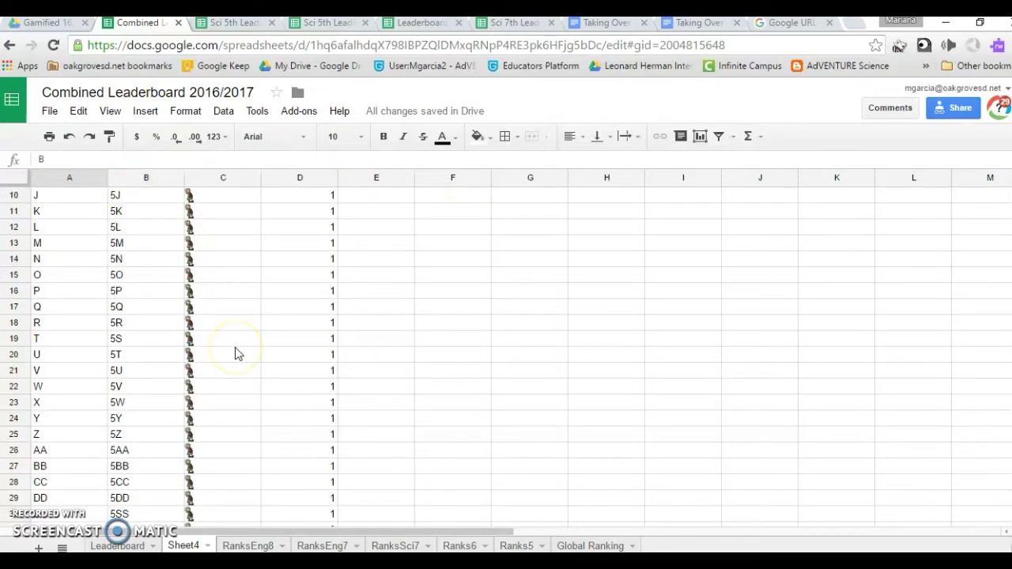
scroll(186, 401, "up", 7)
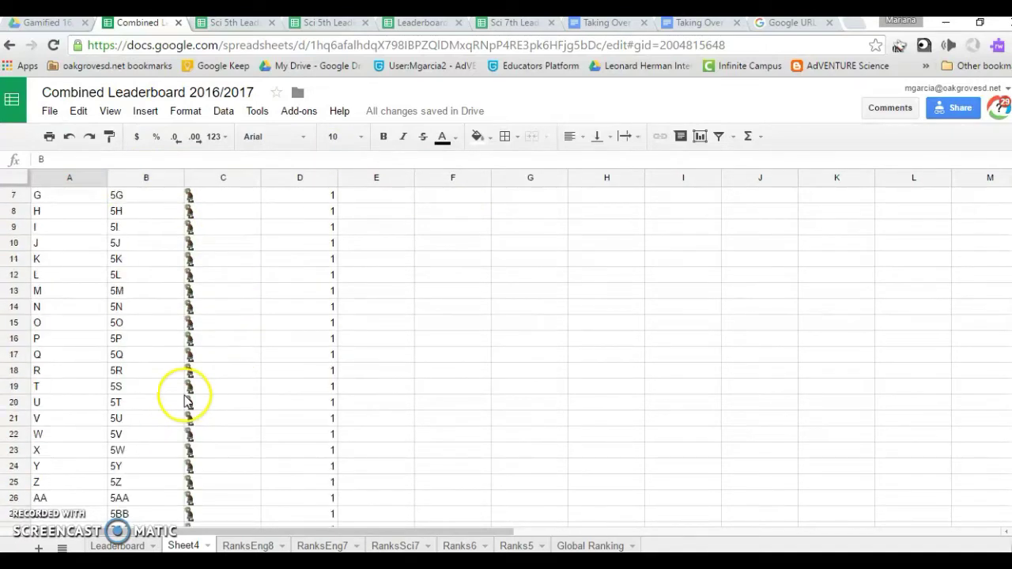
left_click(117, 545)
scroll(249, 311, "up", 2)
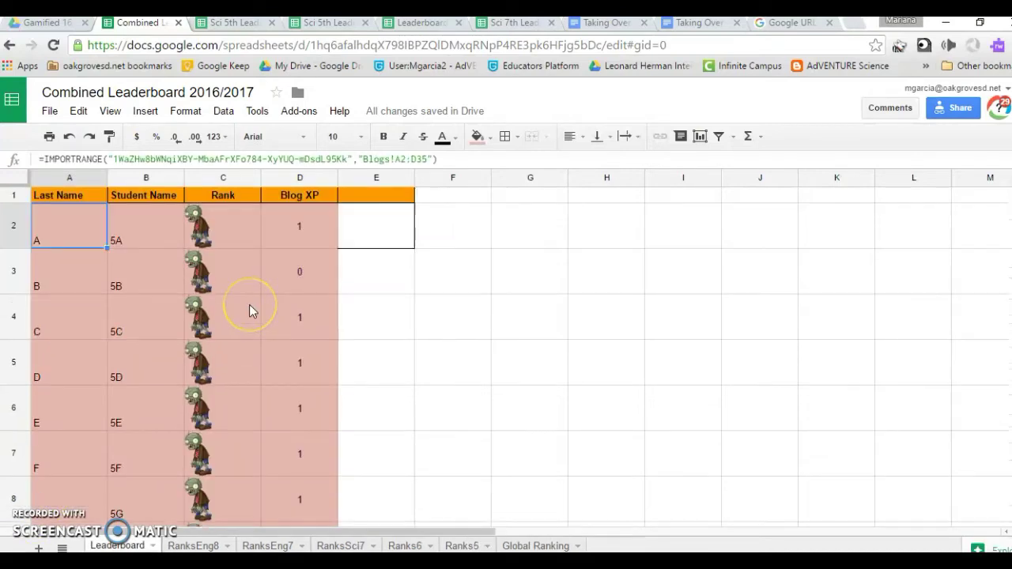
scroll(249, 311, "down", 5)
scroll(250, 306, "down", 6)
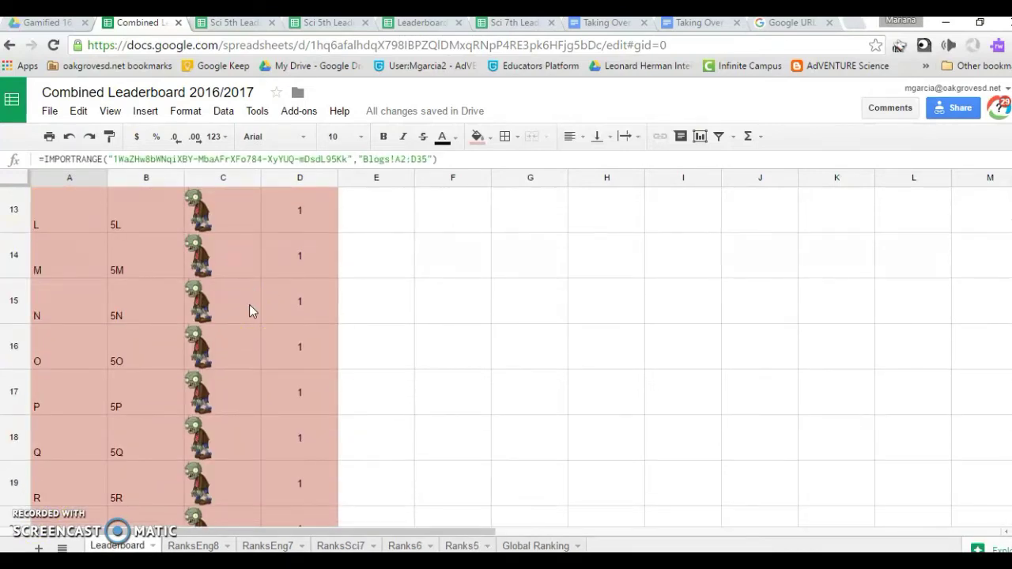
scroll(249, 311, "down", 6)
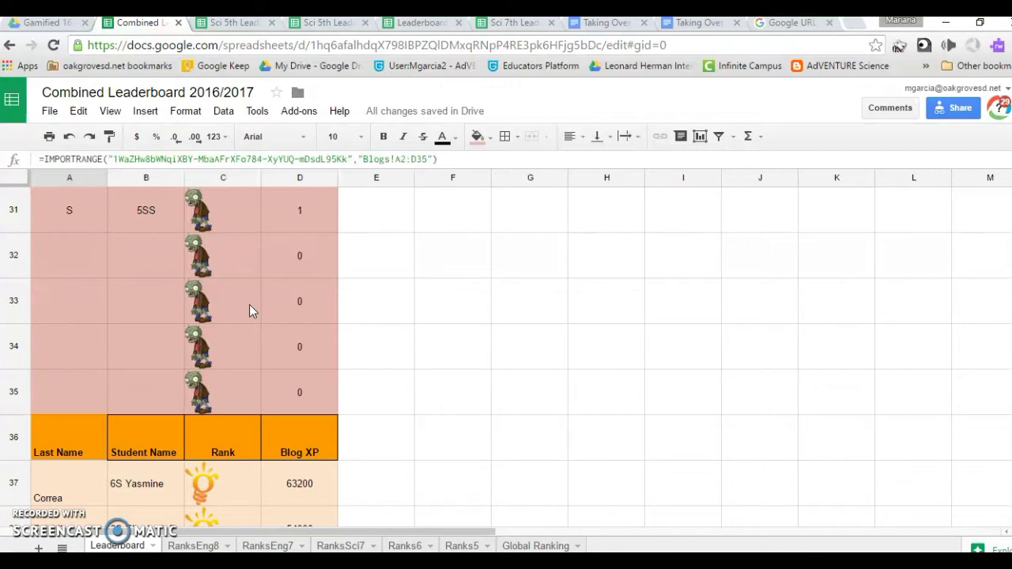
left_click(57, 352)
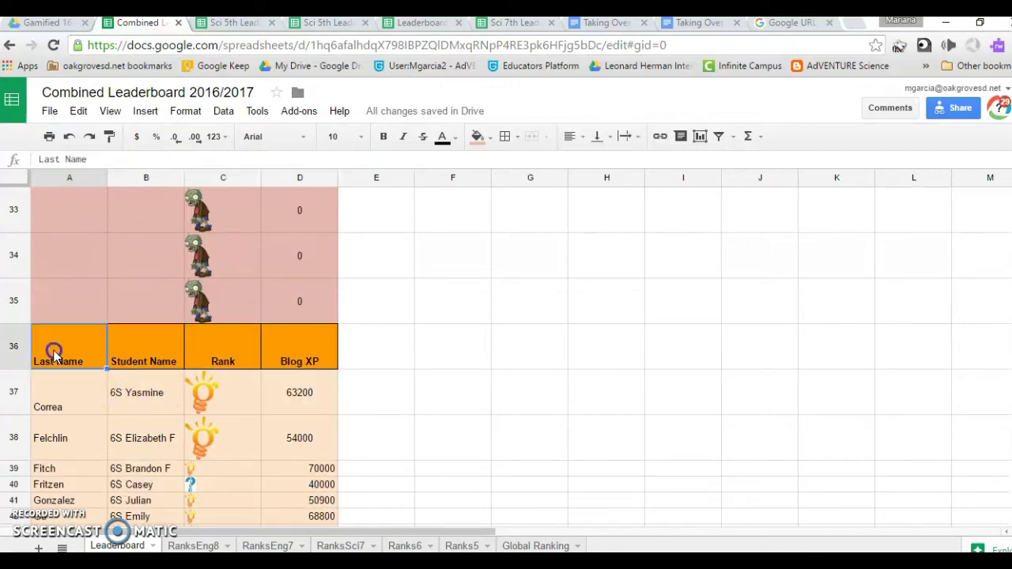
left_click(59, 407)
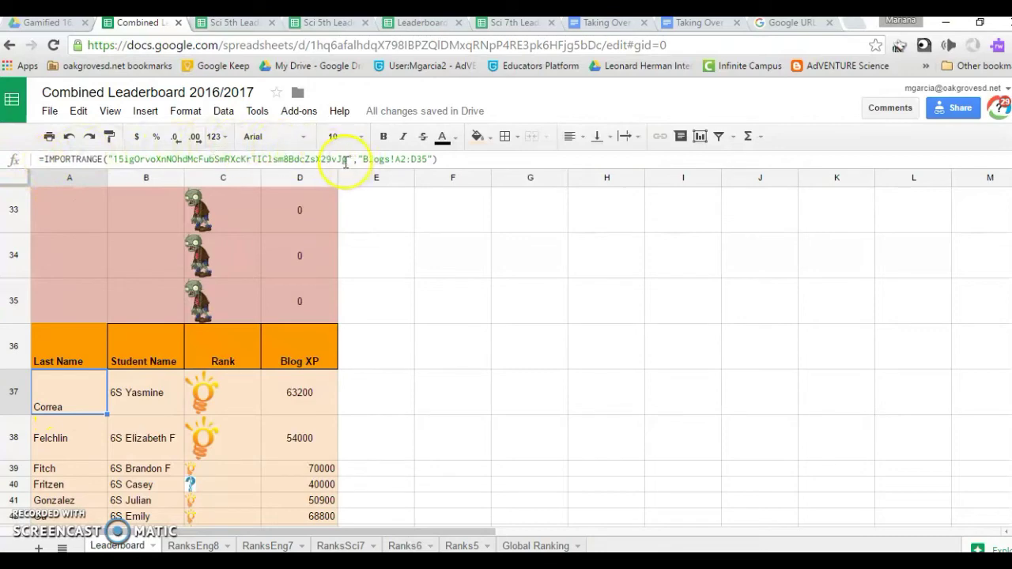
Review the 7S and 7E blocks and their spreadsheet key, then go to the Sci 5th Blogs sheet
scroll(204, 367, "down", 10)
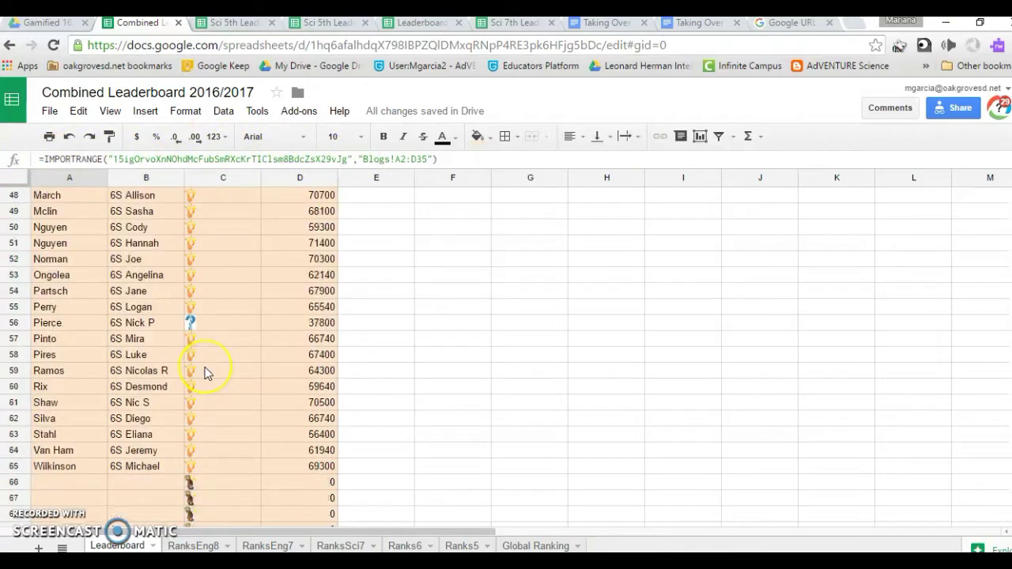
left_click(75, 338)
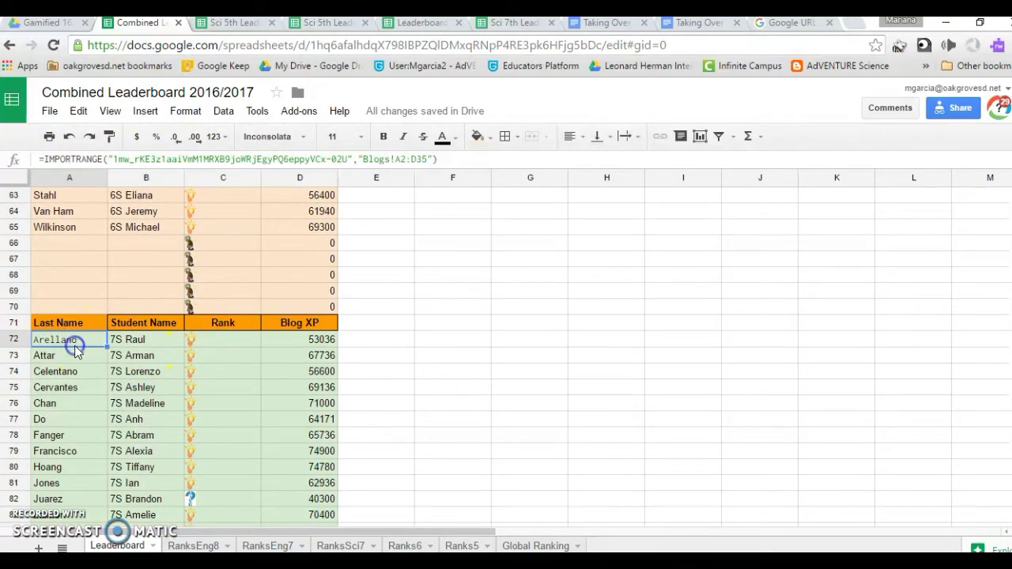
left_click(56, 159)
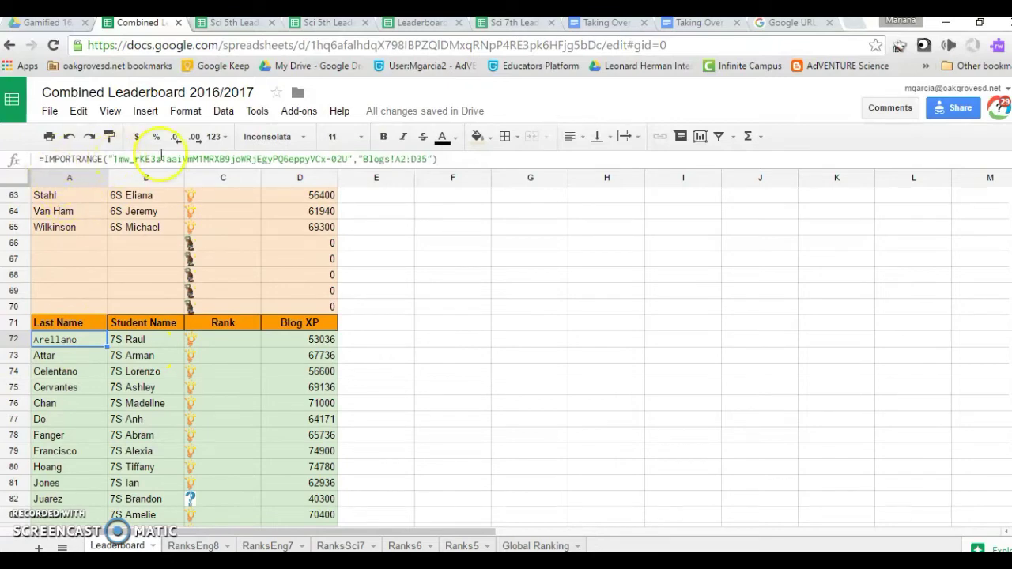
scroll(226, 372, "down", 12)
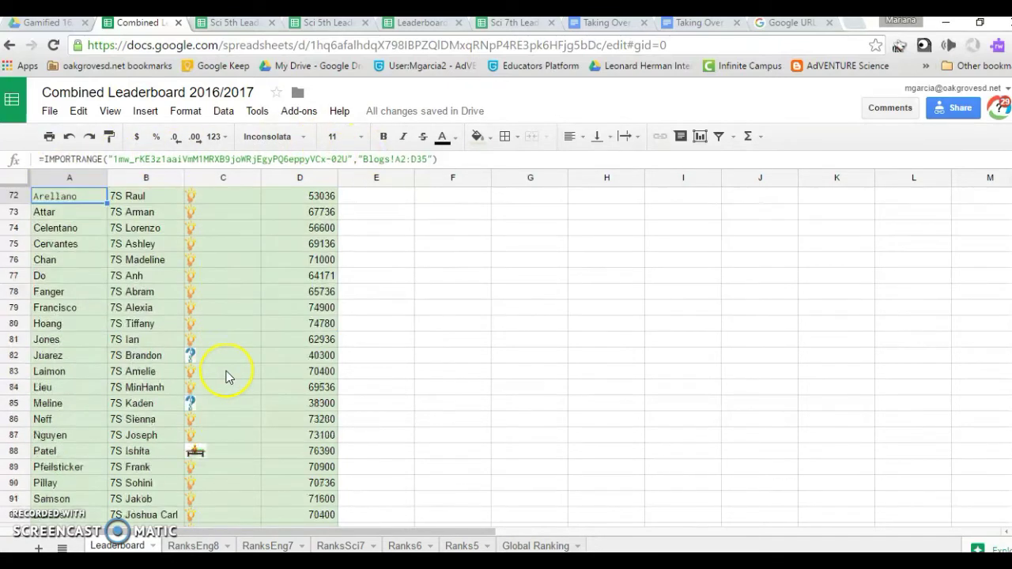
left_click(226, 376)
scroll(226, 372, "down", 15)
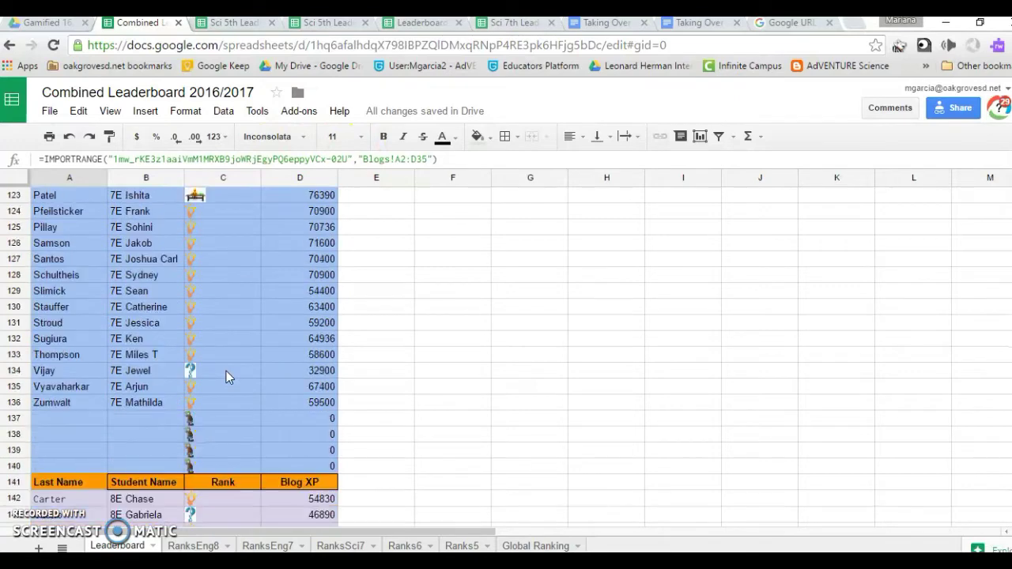
scroll(226, 371, "down", 9)
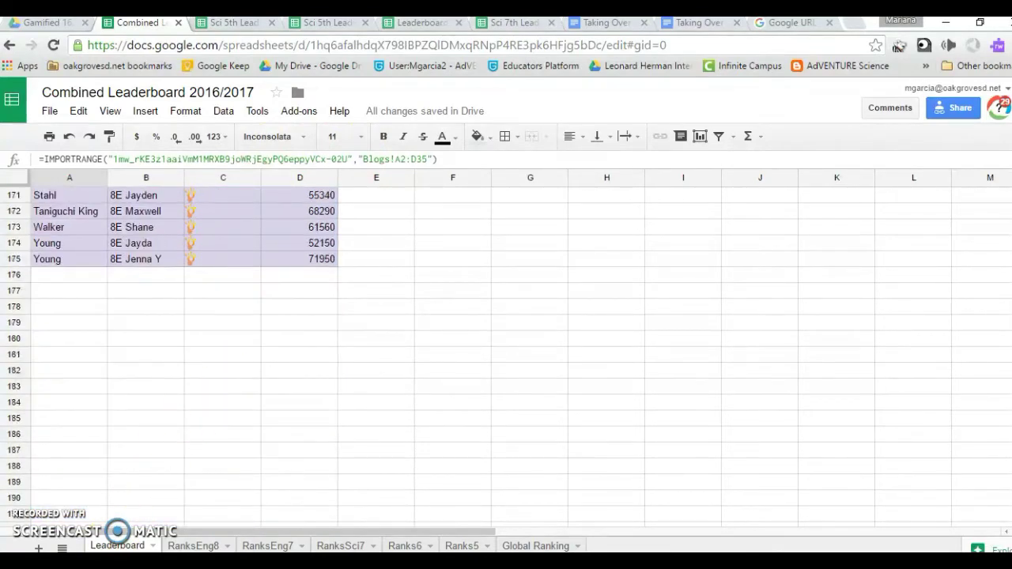
key("ctrl+4")
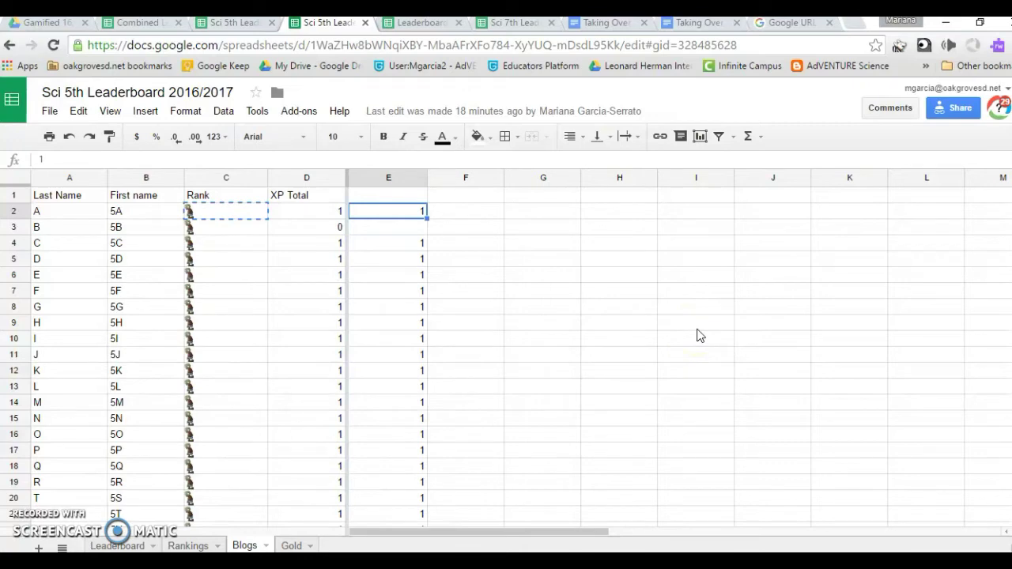
Set blog XP to 50000 for 5A in E2 and 25000 for 5B in E3
left_click(397, 220)
type("50000")
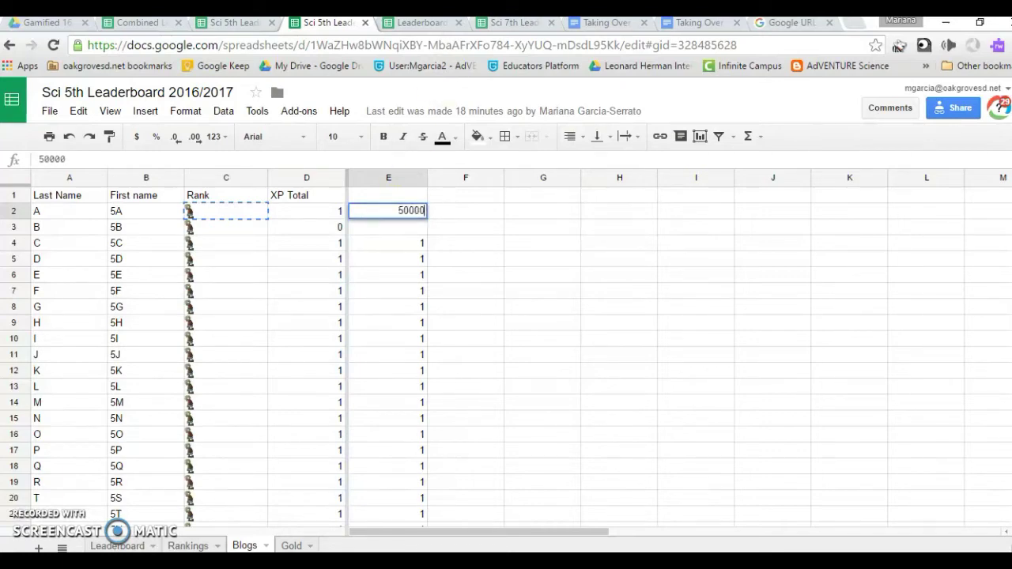
key("Return")
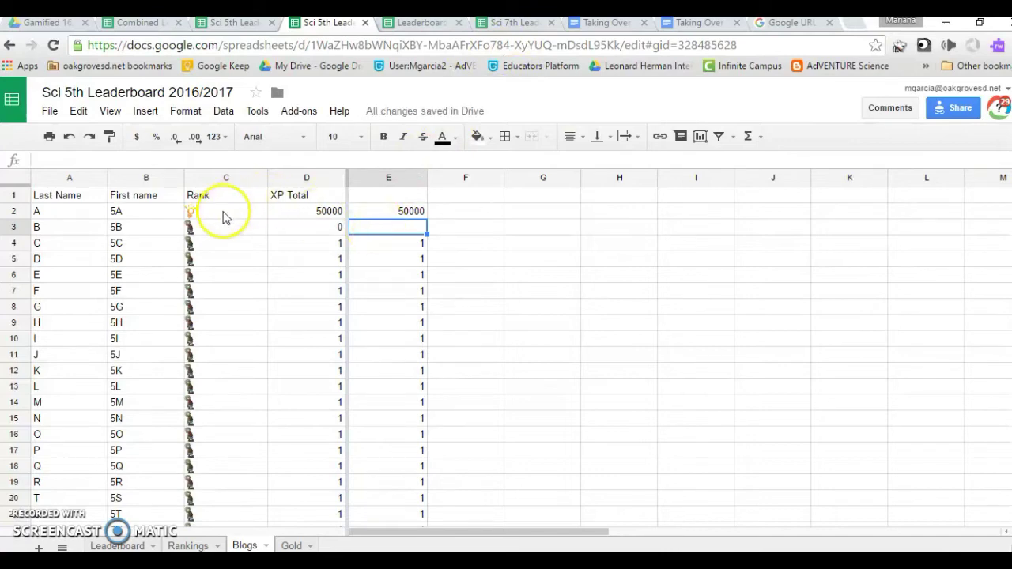
left_click(383, 229)
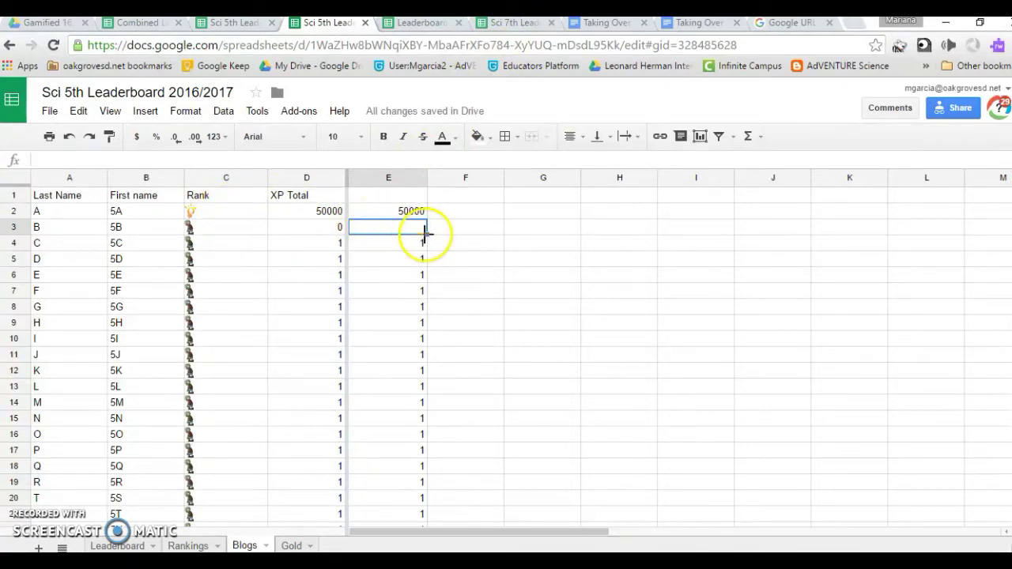
type("25000")
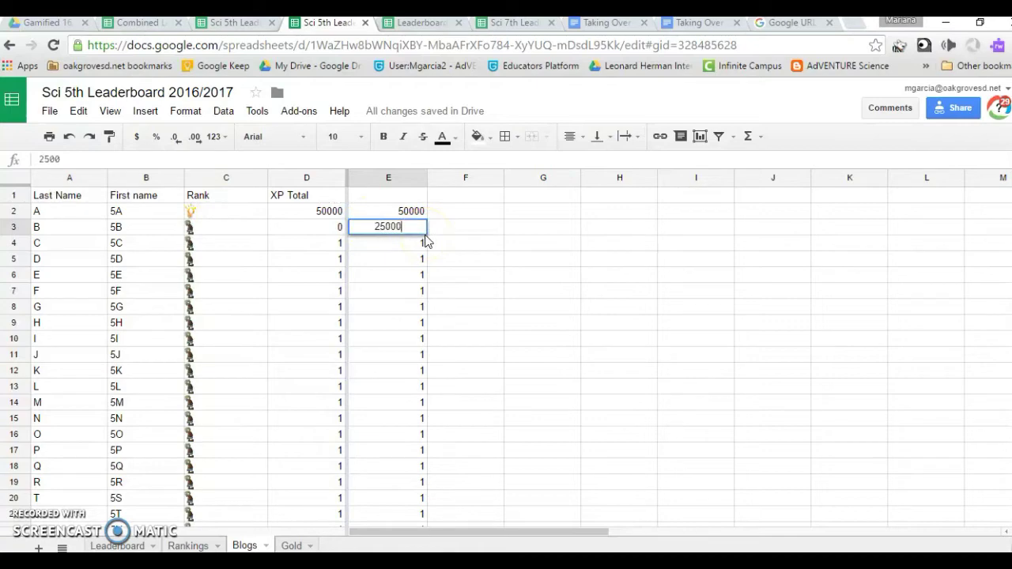
key("Return")
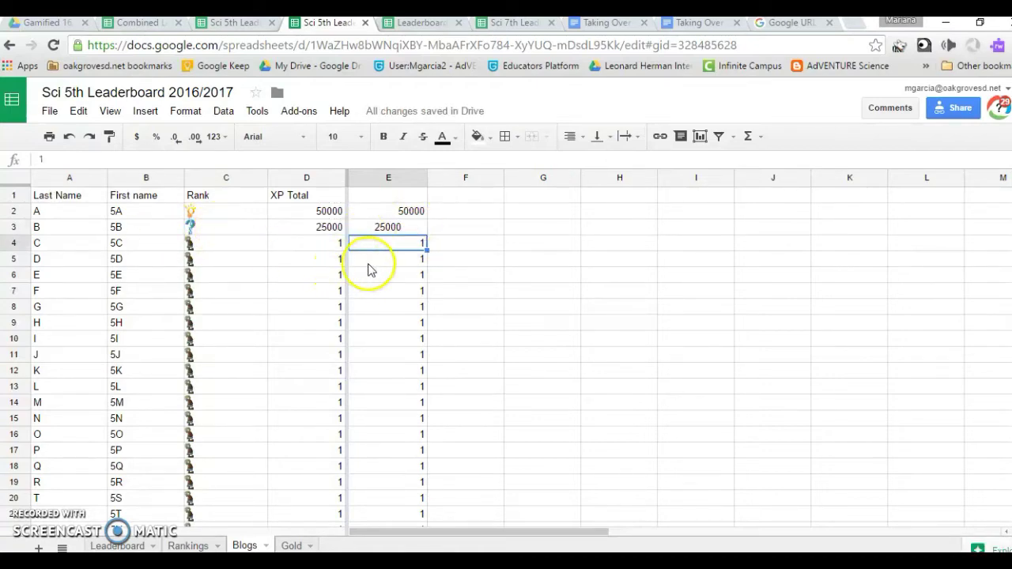
Give 5C 800 in E4 and 10000 in F4 on the Blogs sheet
left_click(395, 250)
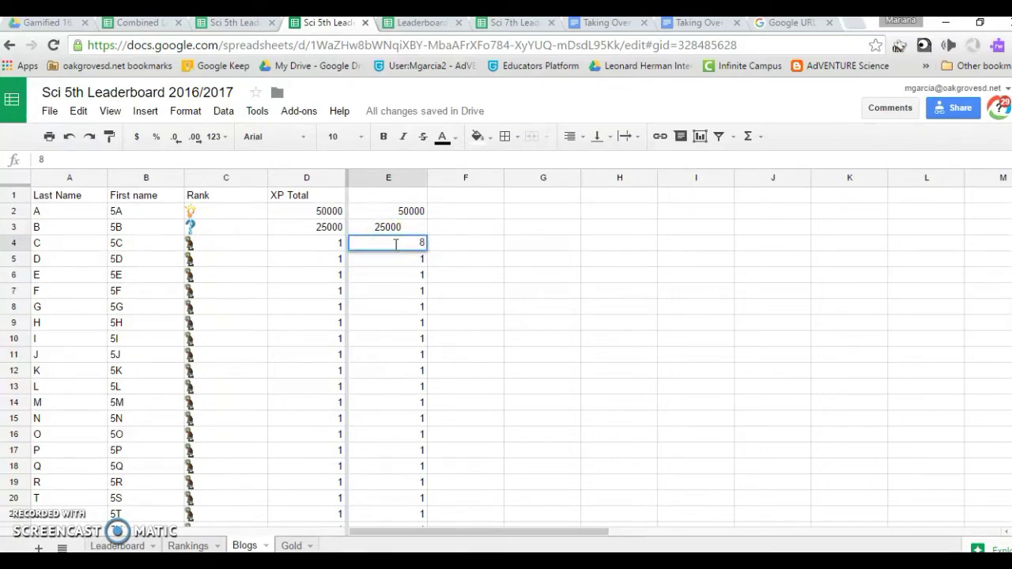
type("800")
left_click(475, 243)
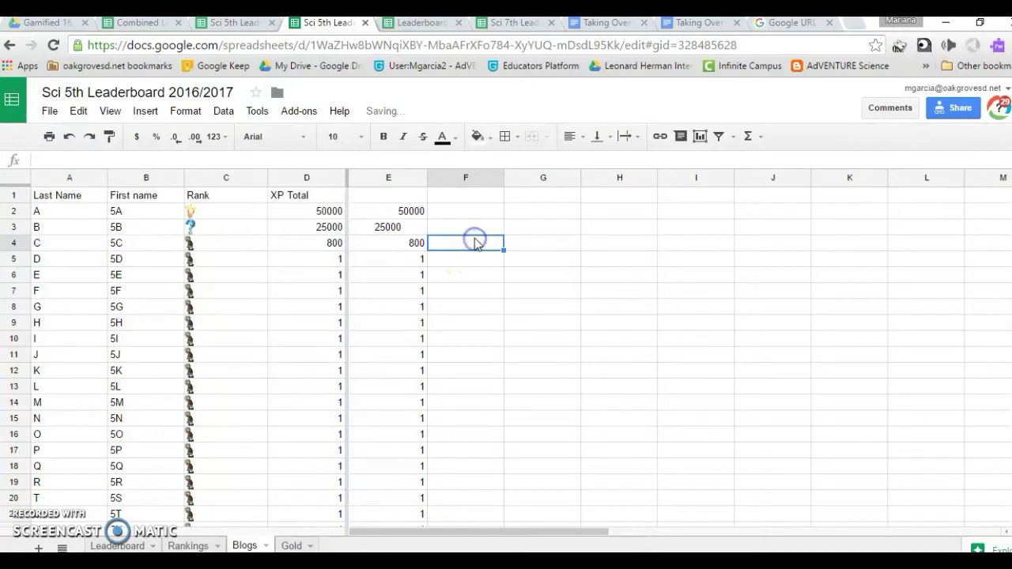
type("1000")
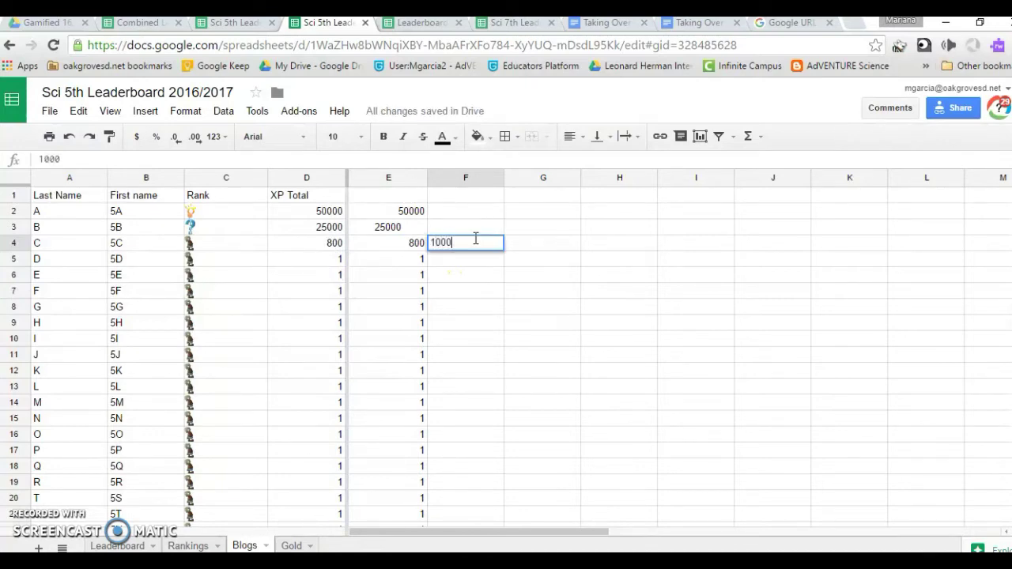
type("0")
key("Return")
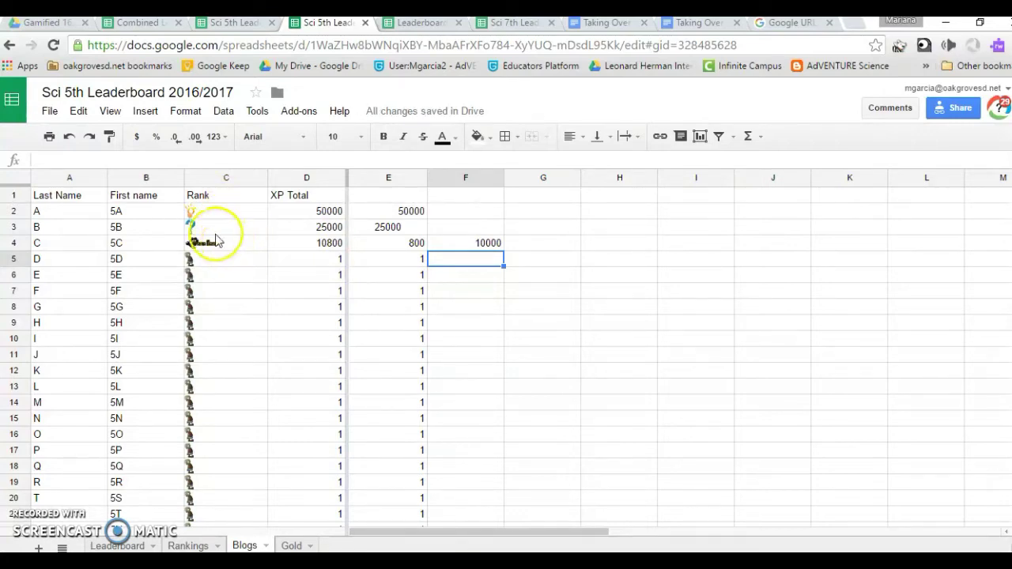
left_click(150, 30)
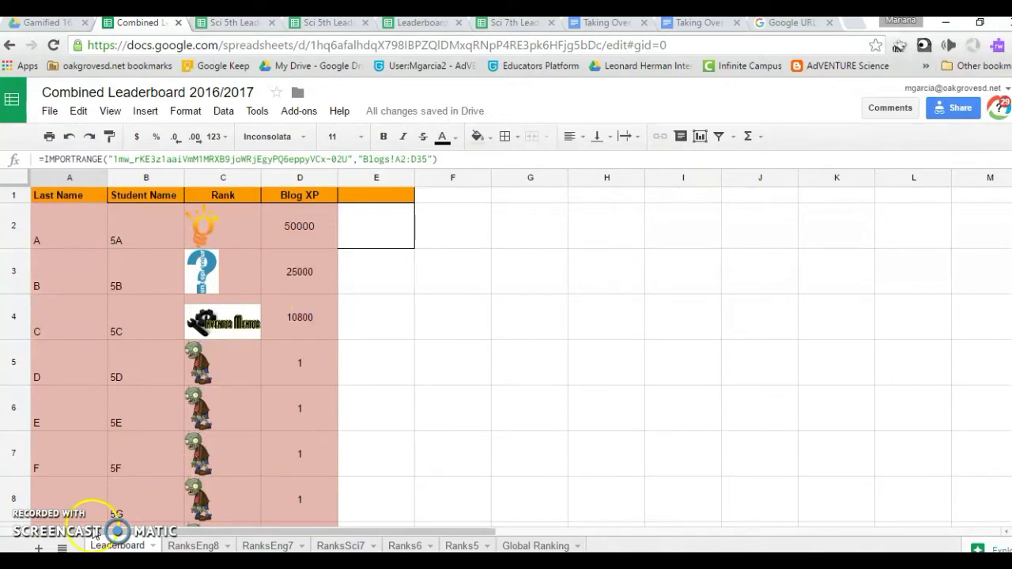
Start renaming the Leaderboard sheet from its tab menu in the Combined Leaderboard
left_click(154, 545)
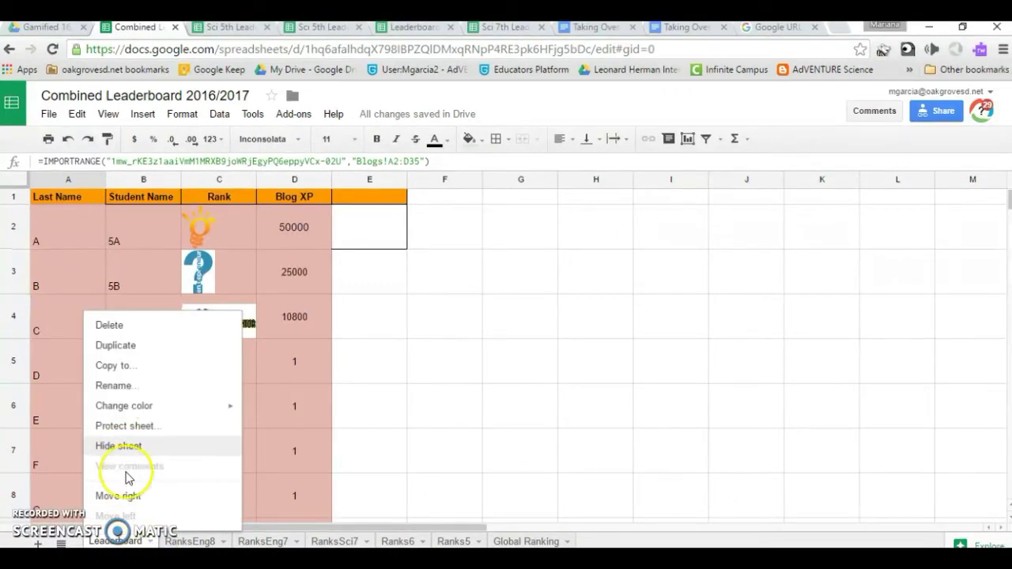
left_click(127, 387)
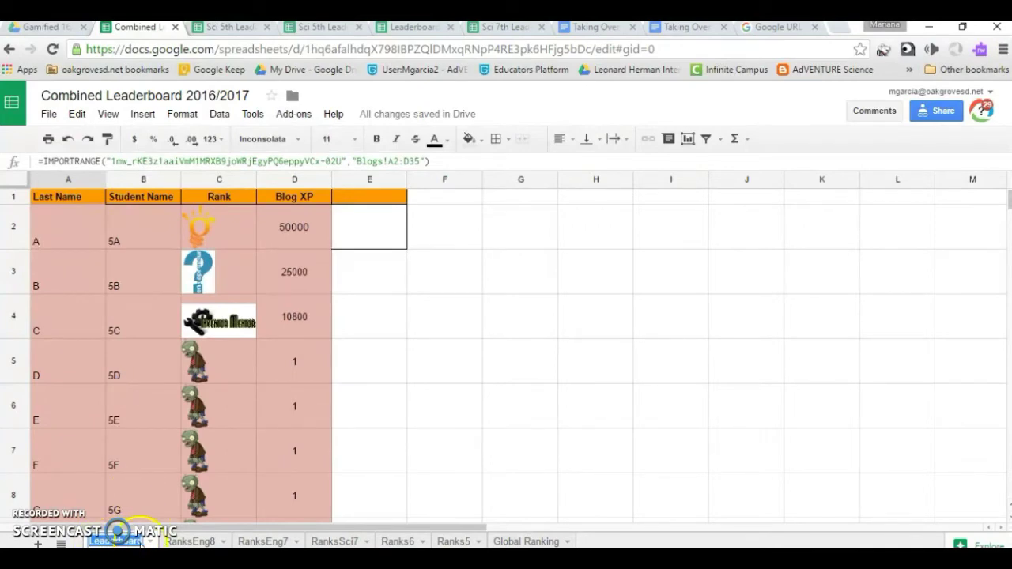
left_click(220, 115)
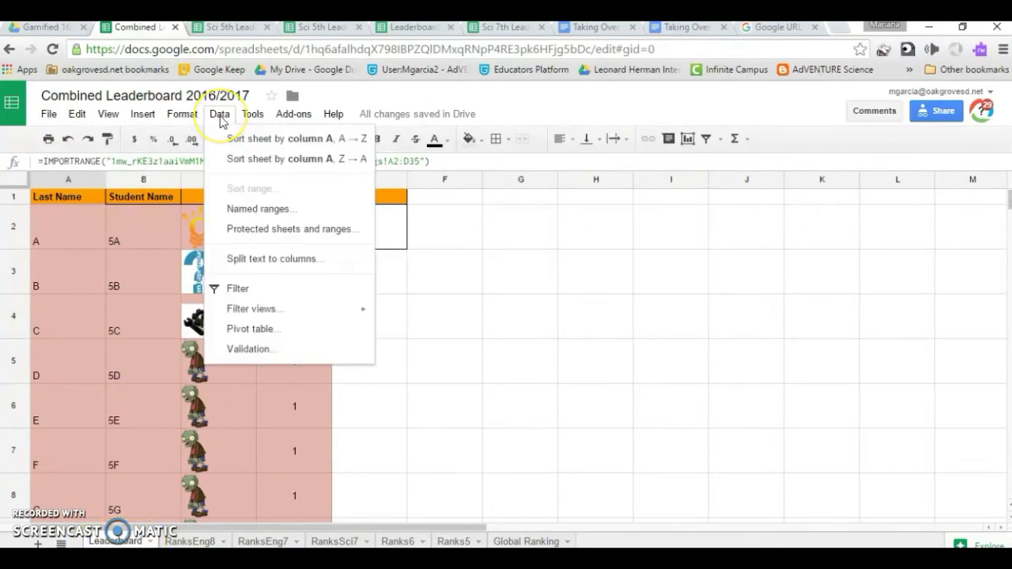
Create a pivot table from the Leaderboard data with Blog XP summarized by SUM
left_click(253, 330)
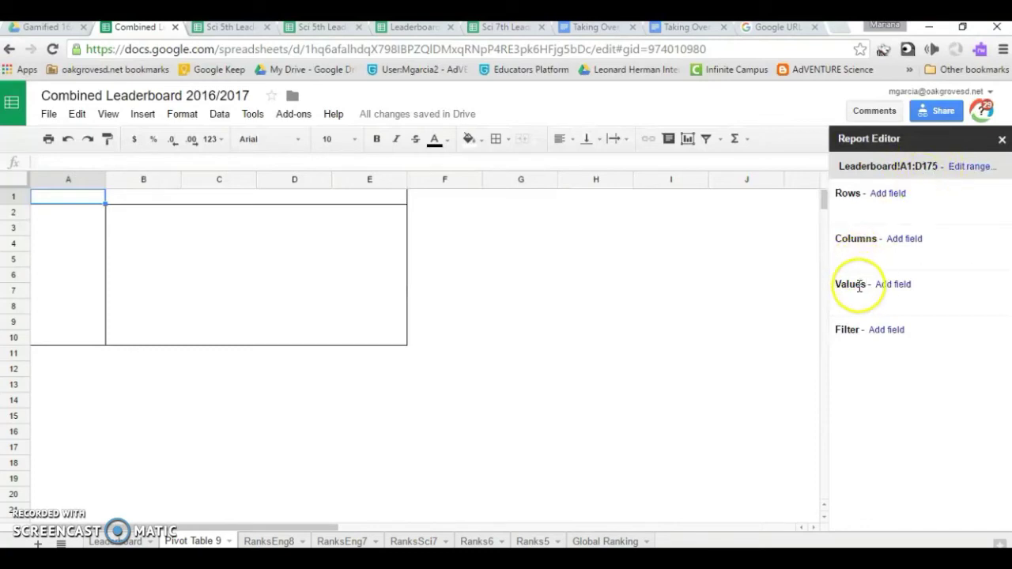
left_click(898, 290)
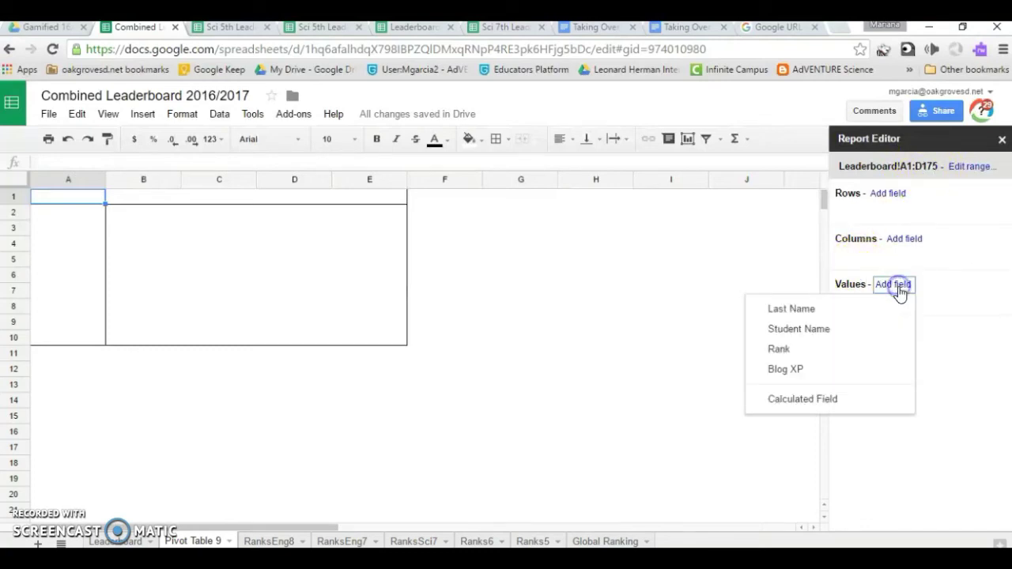
left_click(798, 370)
left_click(119, 541)
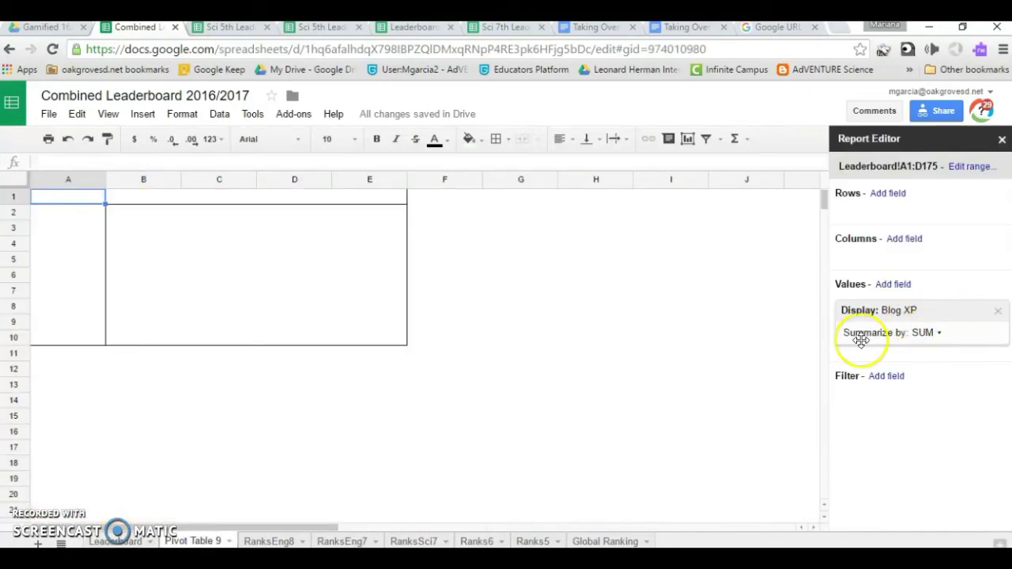
left_click(938, 333)
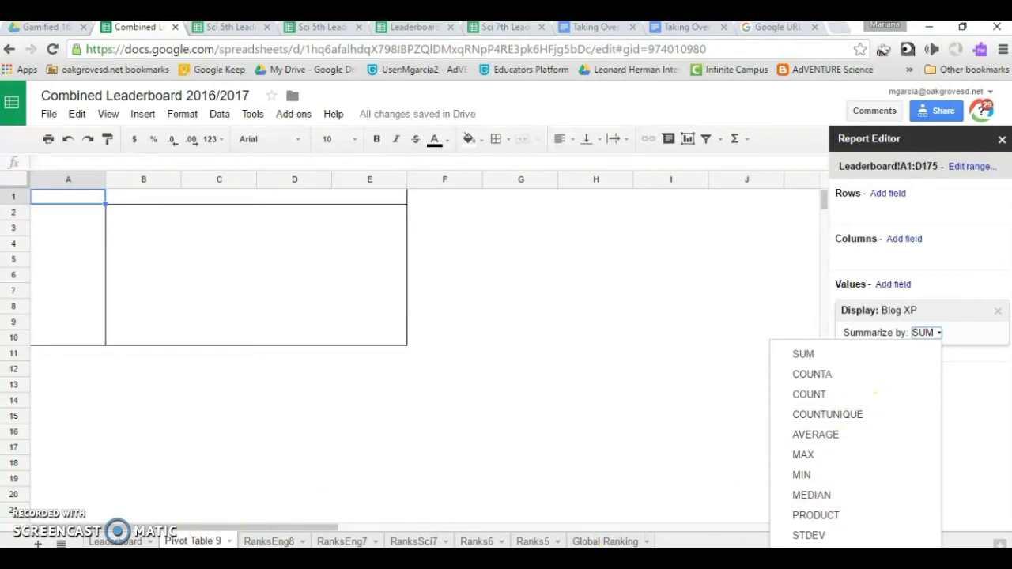
left_click(894, 199)
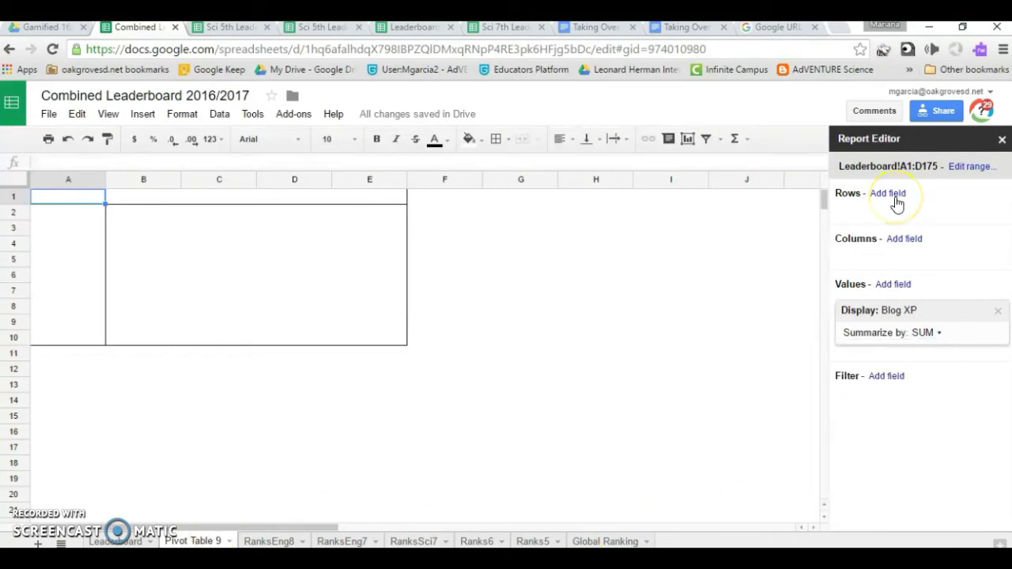
Group pivot rows by Student Name, ordered descending by SUM of Blog XP
left_click(889, 195)
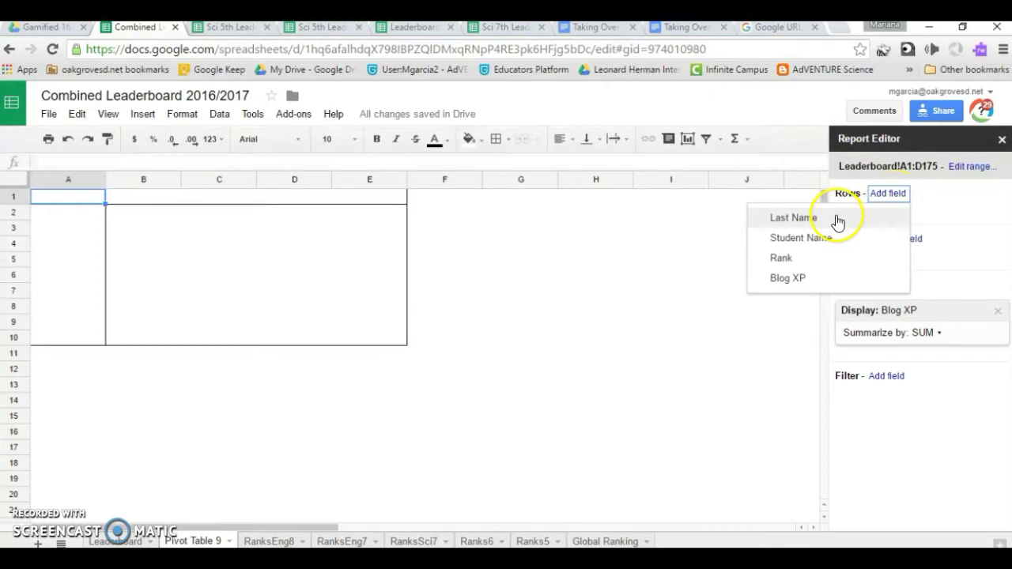
left_click(828, 246)
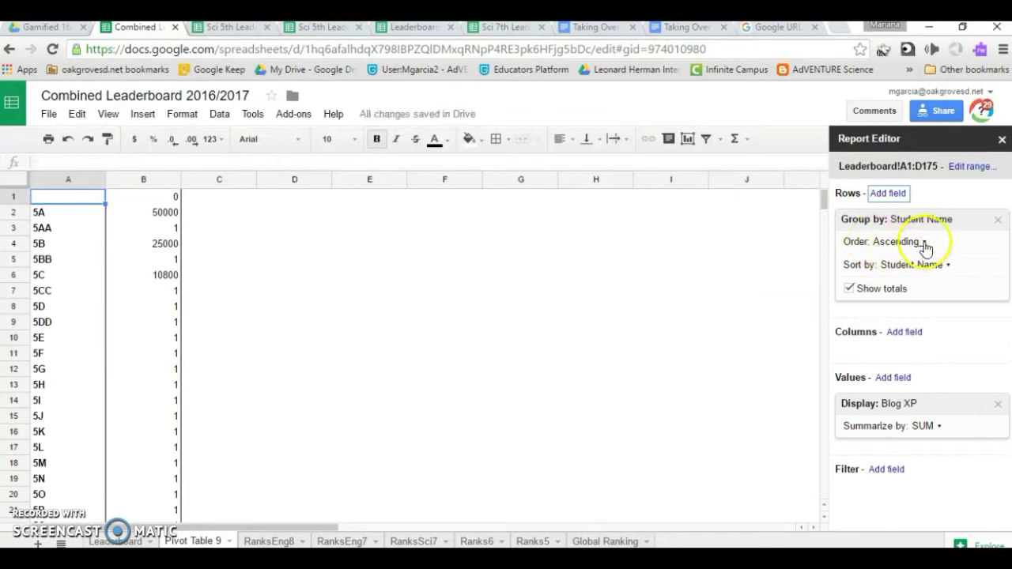
left_click(922, 243)
left_click(864, 288)
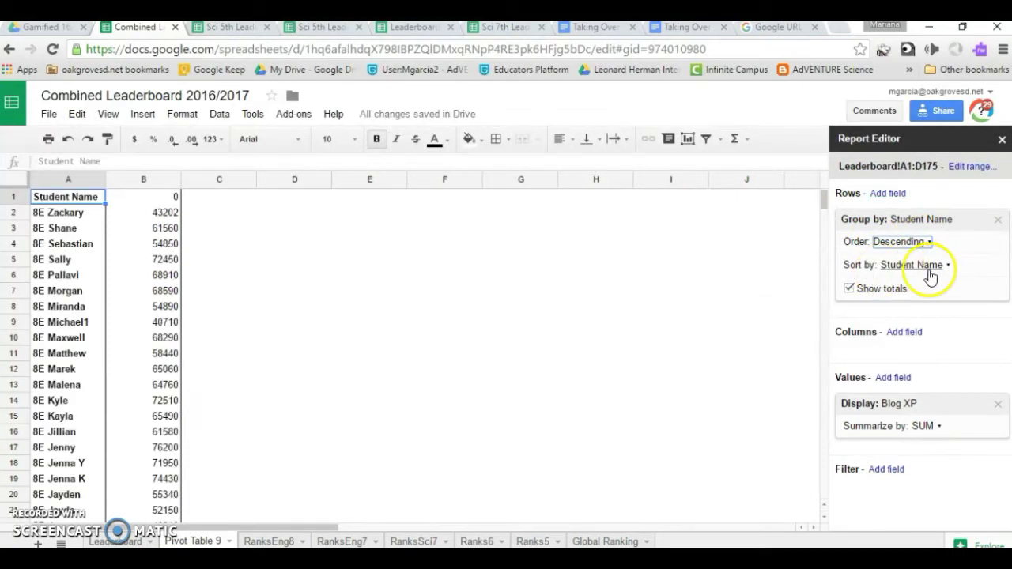
left_click(949, 266)
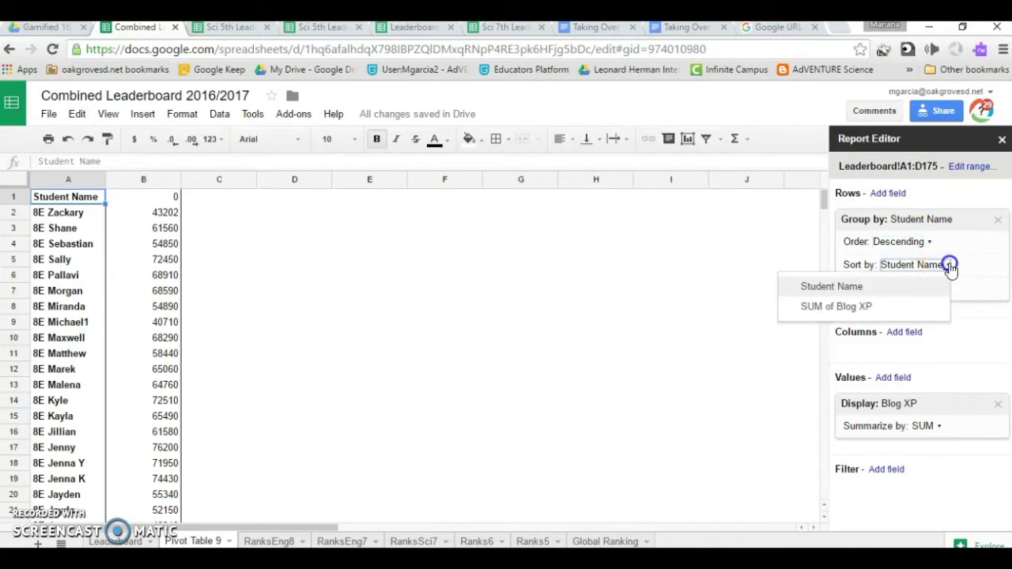
left_click(857, 306)
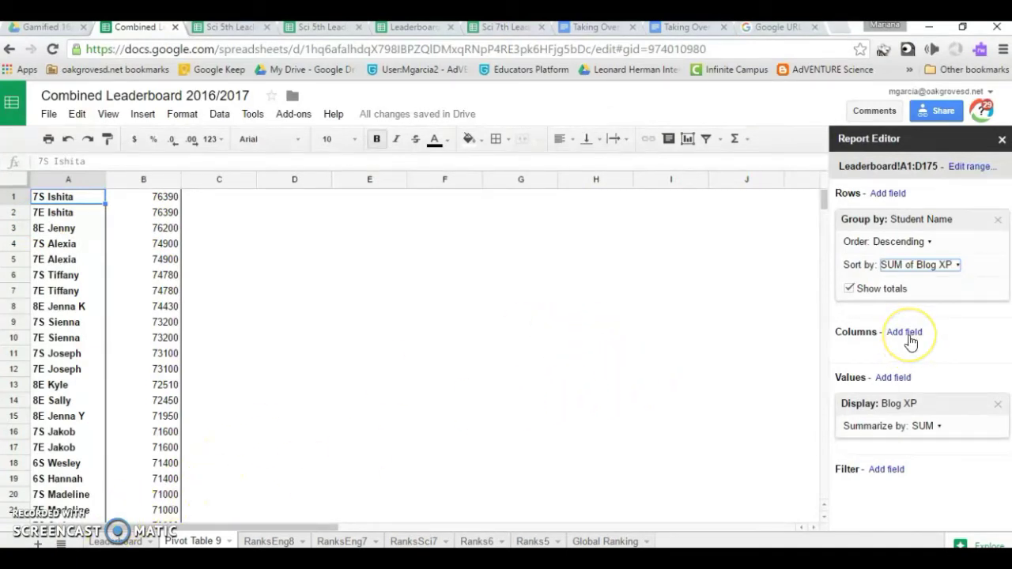
Add Rank as a second row grouping with Show totals turned off
left_click(891, 195)
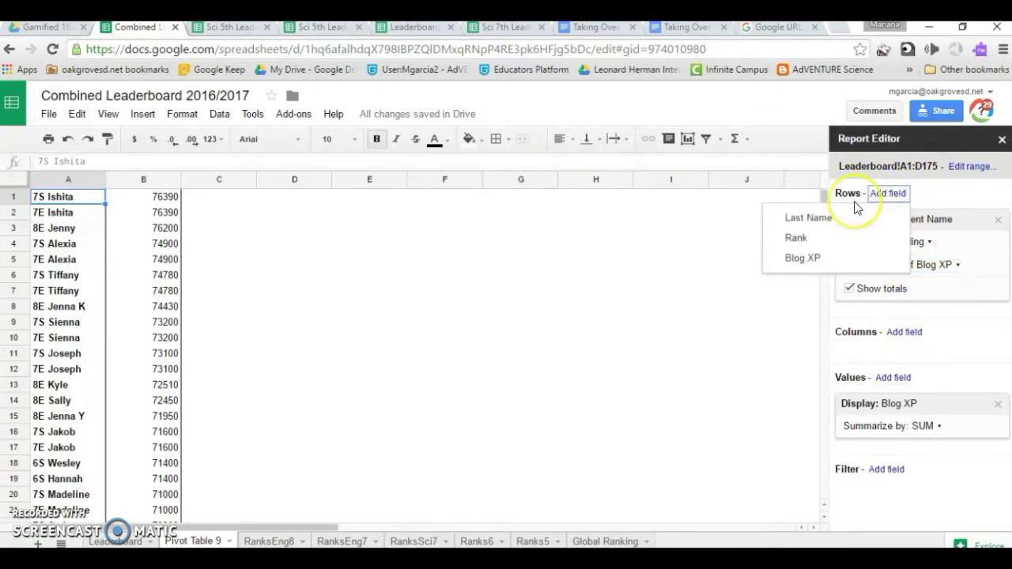
left_click(795, 237)
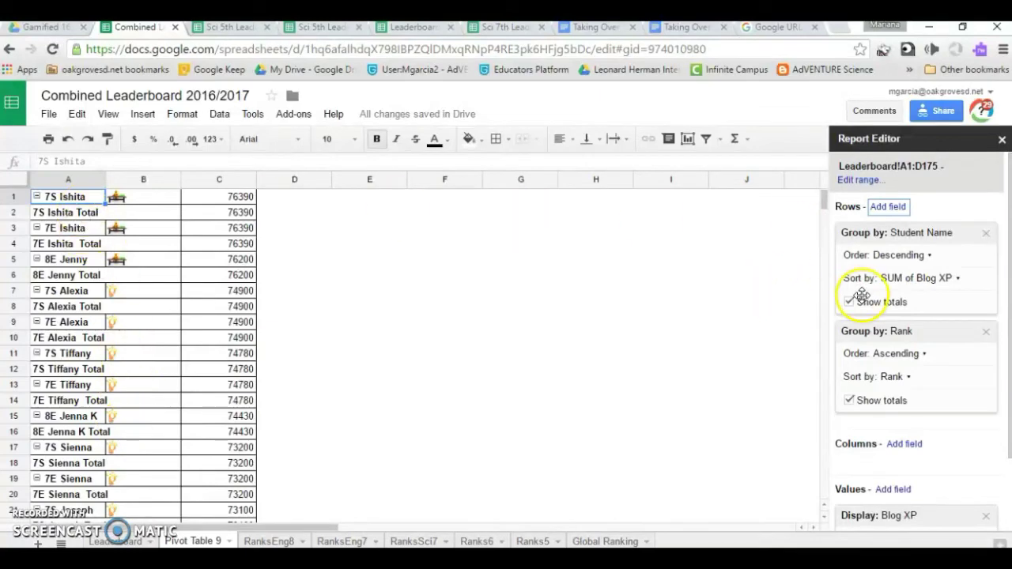
left_click(849, 402)
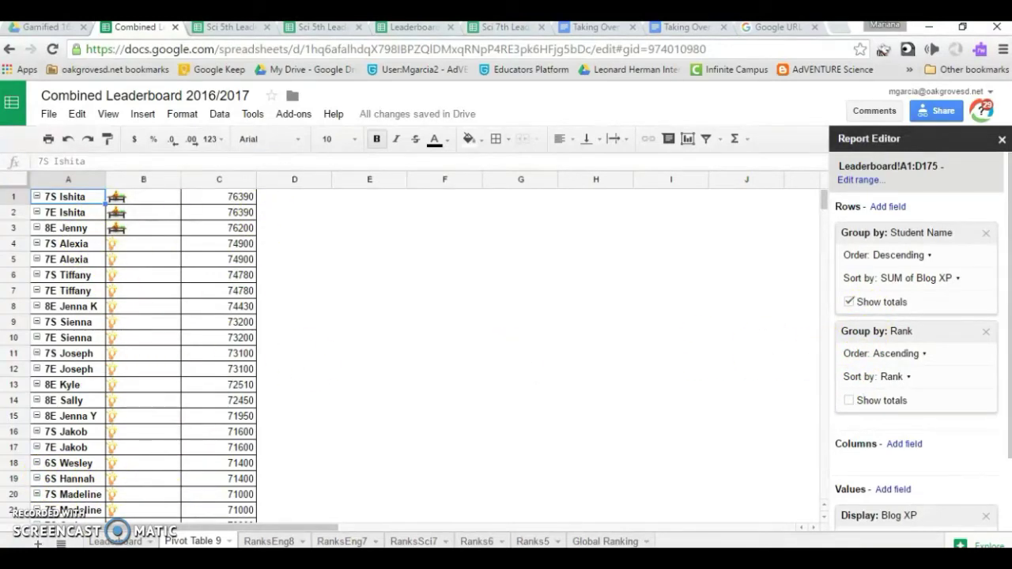
left_click(147, 179)
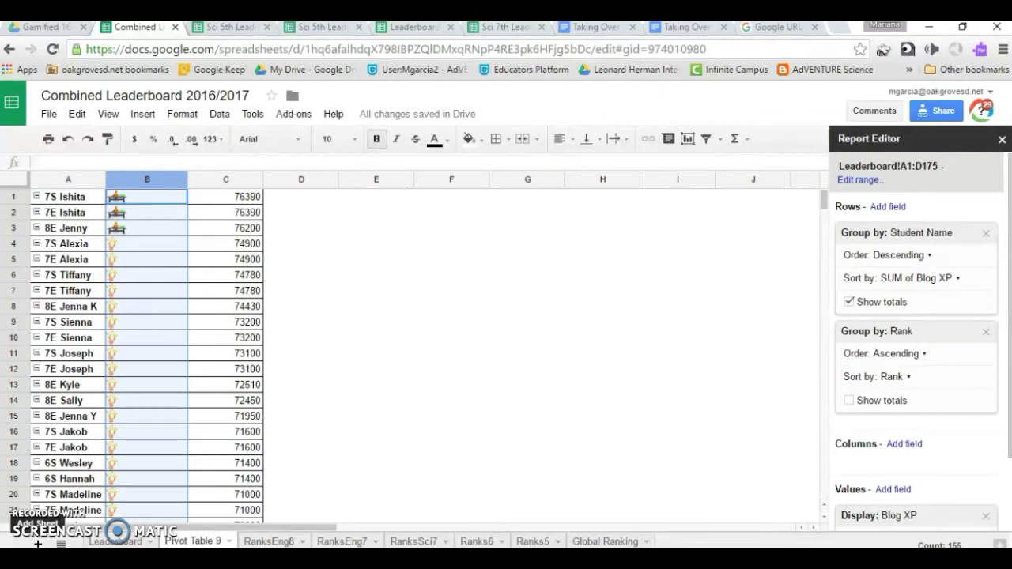
left_click(19, 197)
left_click_drag(19, 197, 14, 478)
right_click(17, 229)
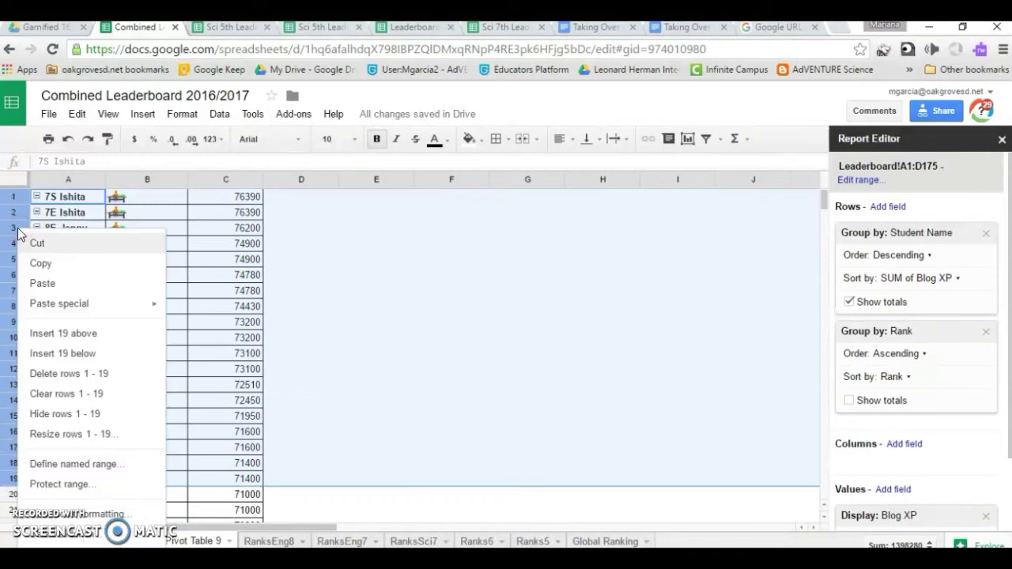
left_click(91, 446)
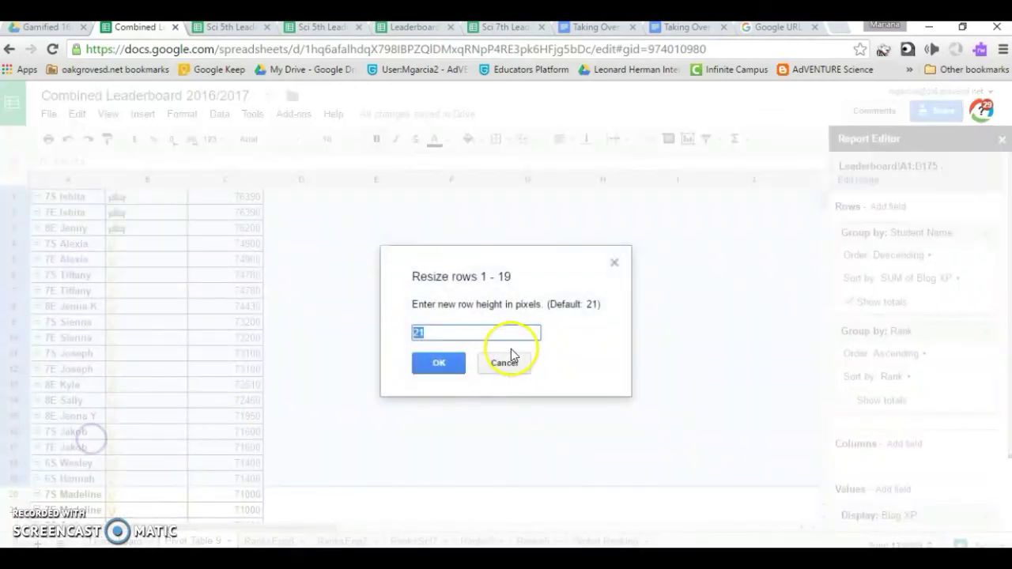
left_click(431, 332)
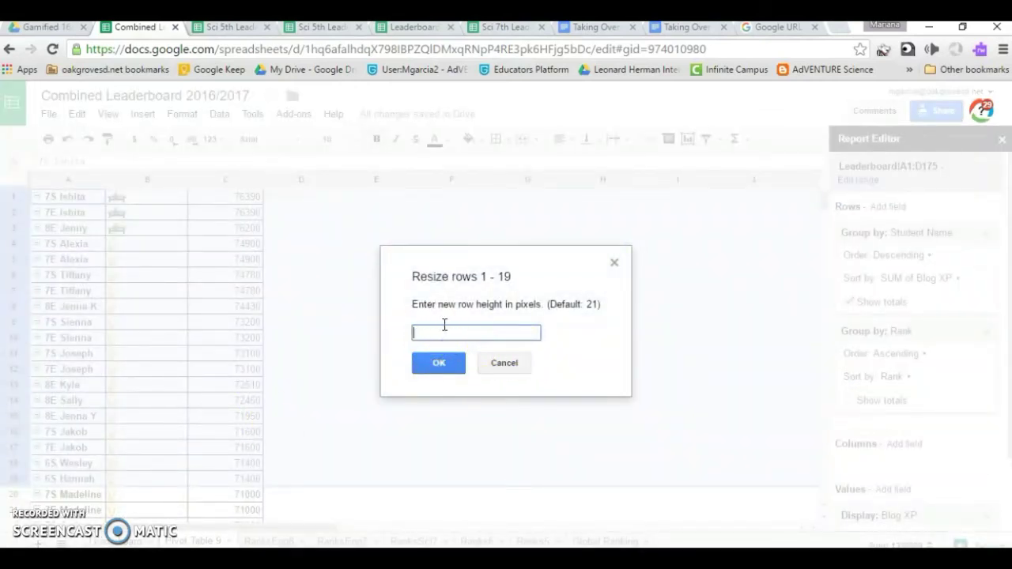
type("100")
left_click(437, 362)
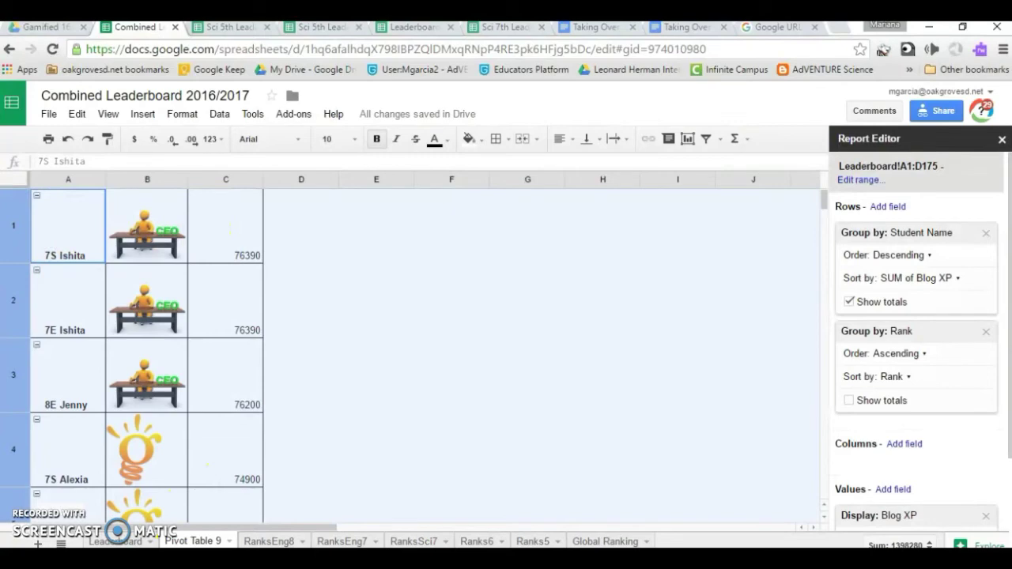
scroll(289, 245, "down", 15)
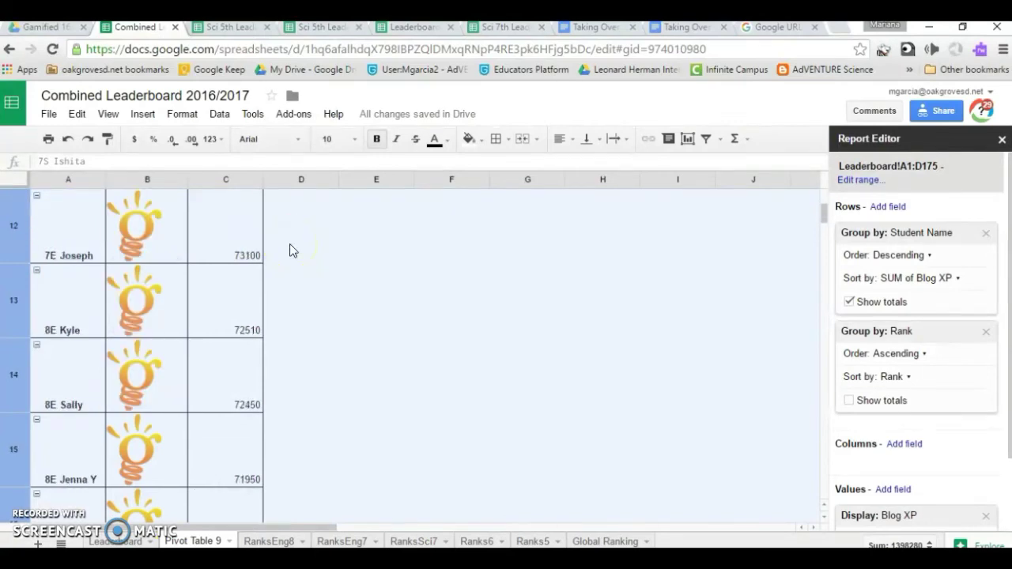
scroll(289, 250, "down", 20)
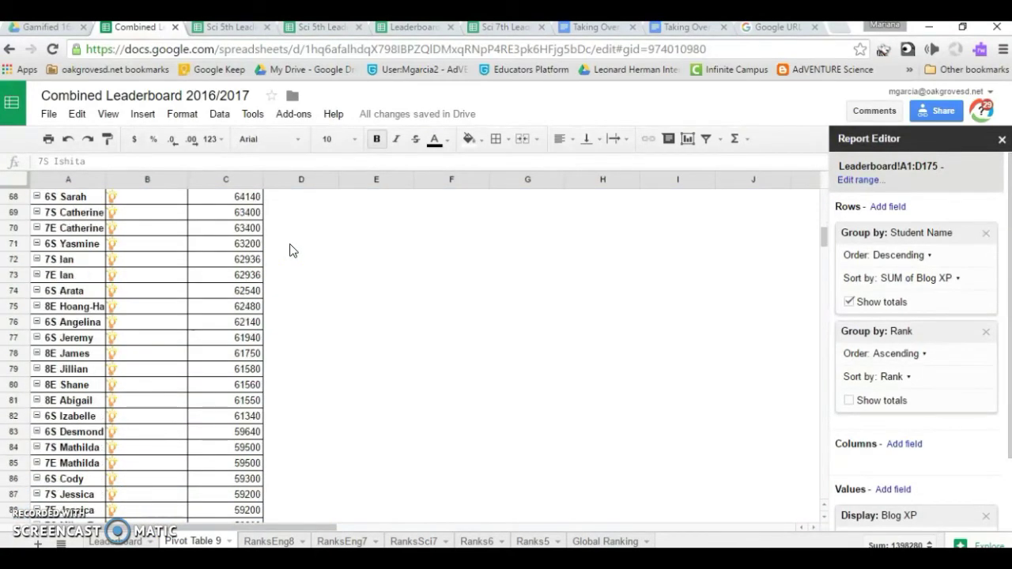
scroll(290, 250, "down", 12)
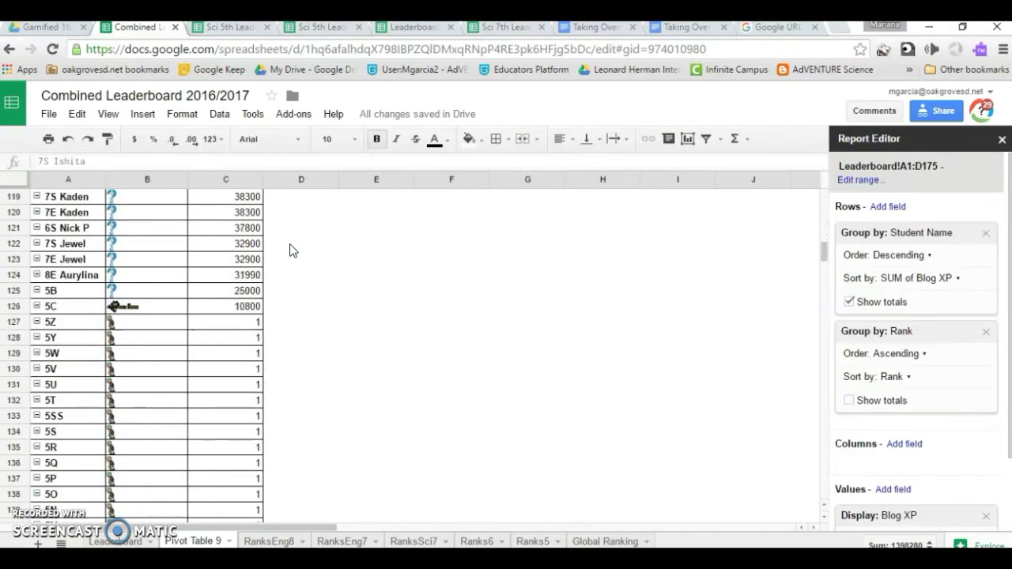
scroll(289, 250, "down", 8)
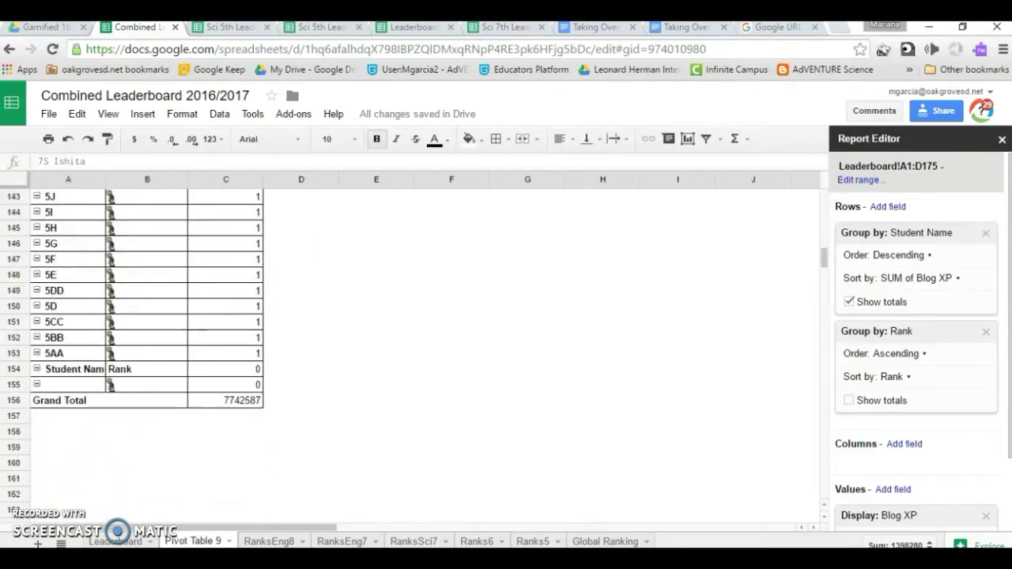
Review the Ranks5, Leaderboard, Ranks6 and RanksSci7 sheets, opening the RanksSci7 pivot settings
left_click(532, 540)
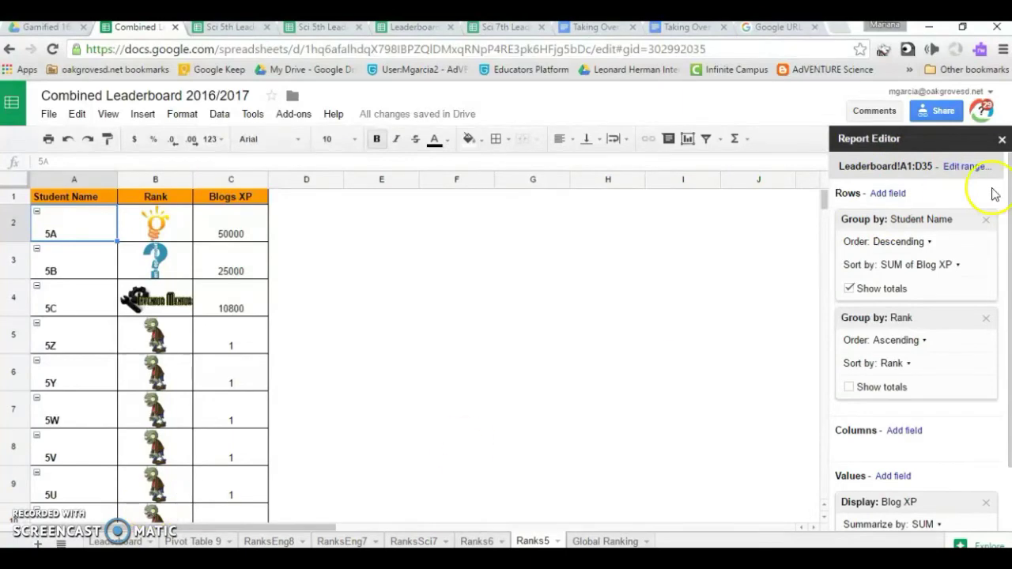
left_click(114, 541)
scroll(125, 227, "down", 3)
scroll(118, 268, "down", 8)
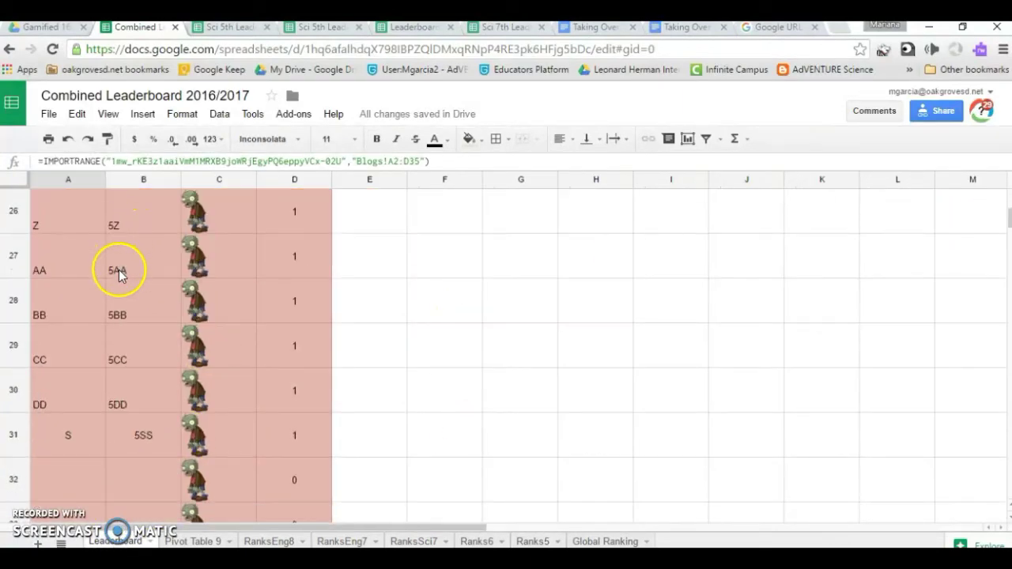
left_click(478, 541)
left_click(102, 231)
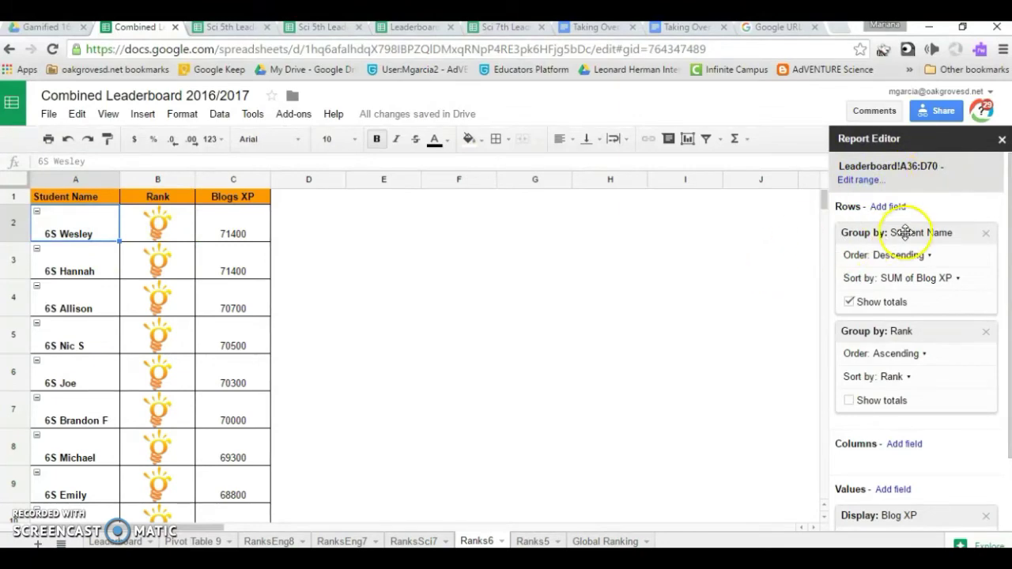
left_click(420, 542)
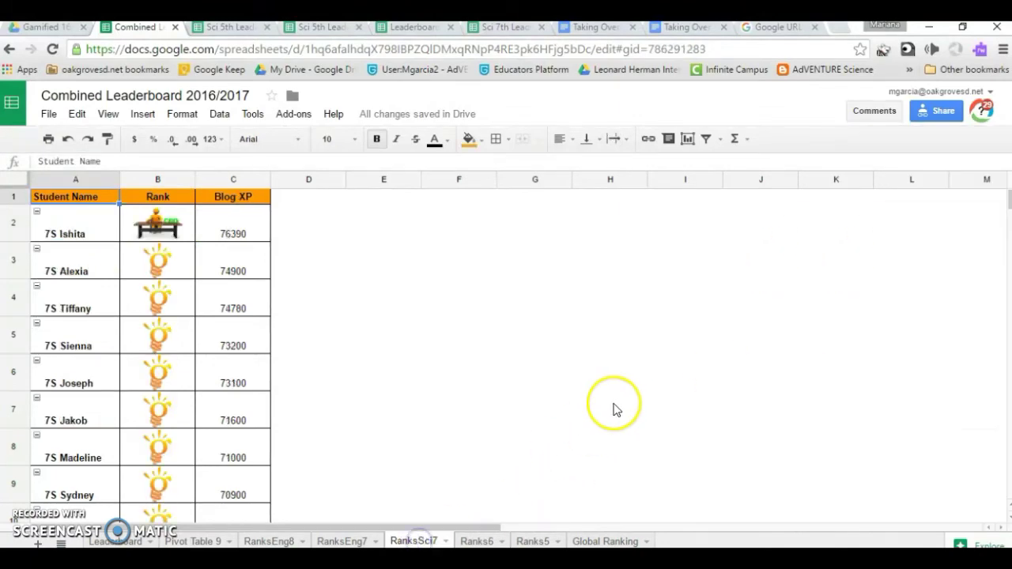
left_click(51, 232)
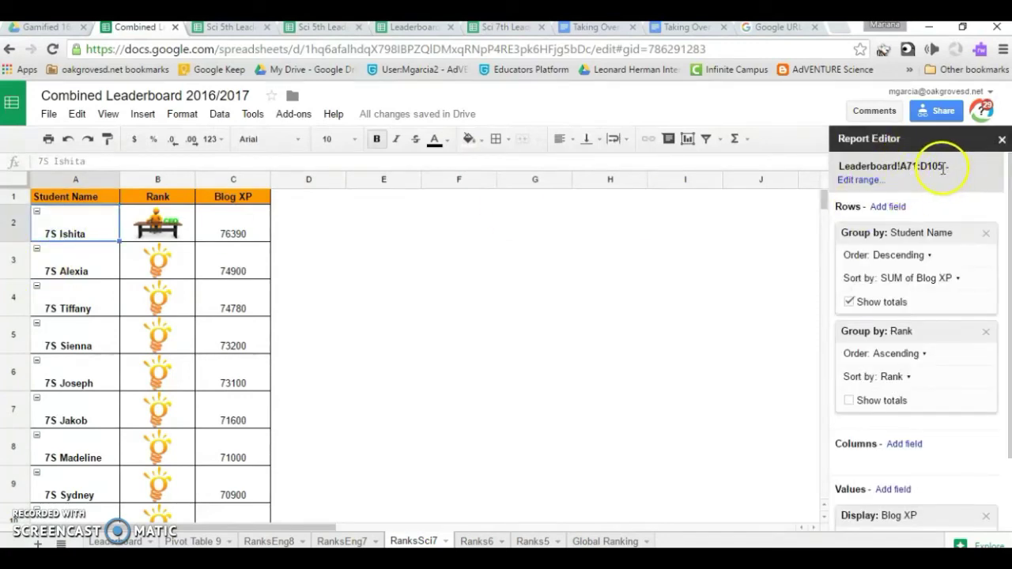
Confirm the RanksSci7 pivot's source range Leaderboard!A71:D105, then return to Pivot Table 9
left_click(865, 182)
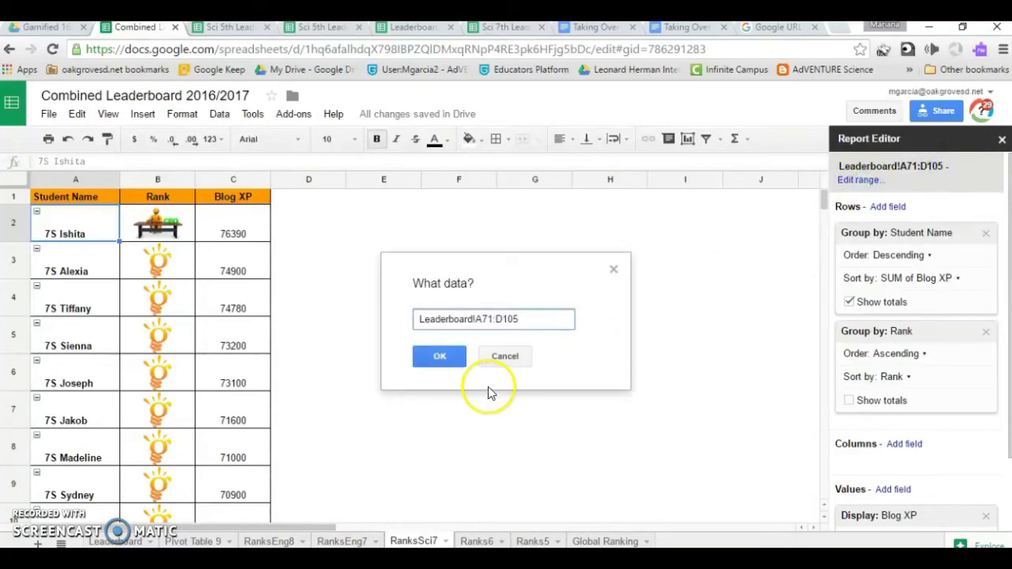
left_click(419, 322)
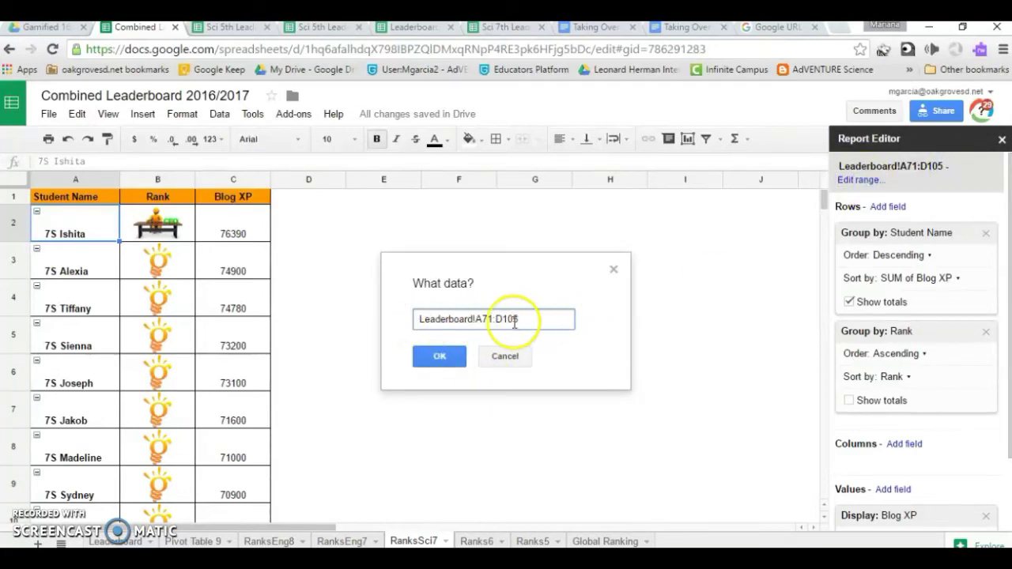
left_click(440, 359)
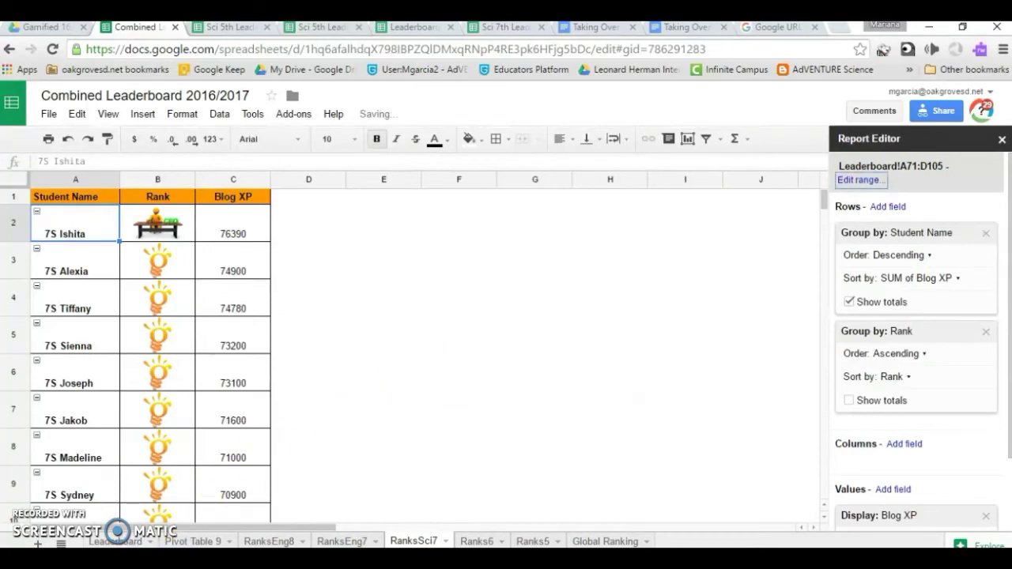
left_click(79, 212)
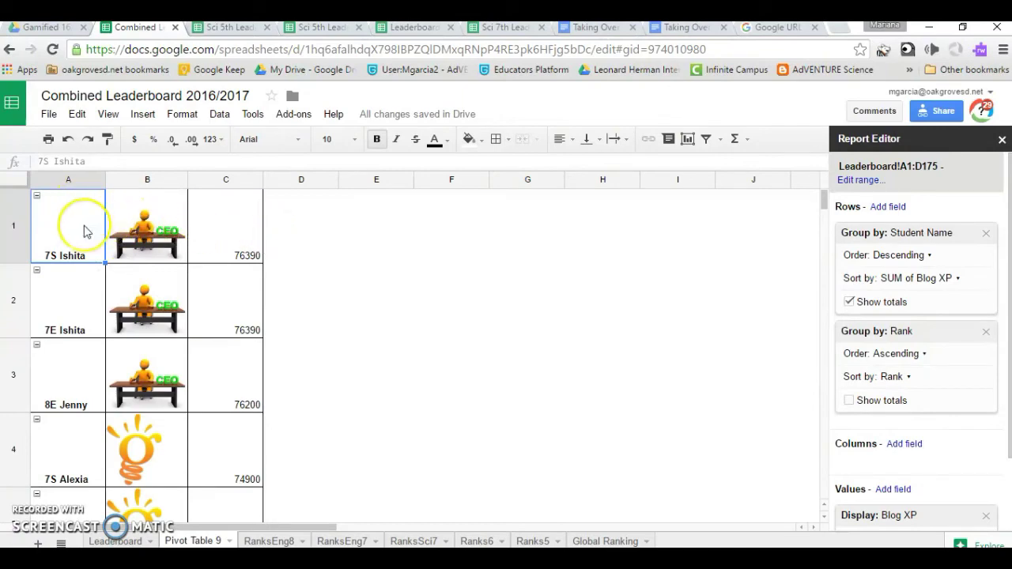
Insert a new row above Pivot Table 9 and make it shorter
left_click(142, 114)
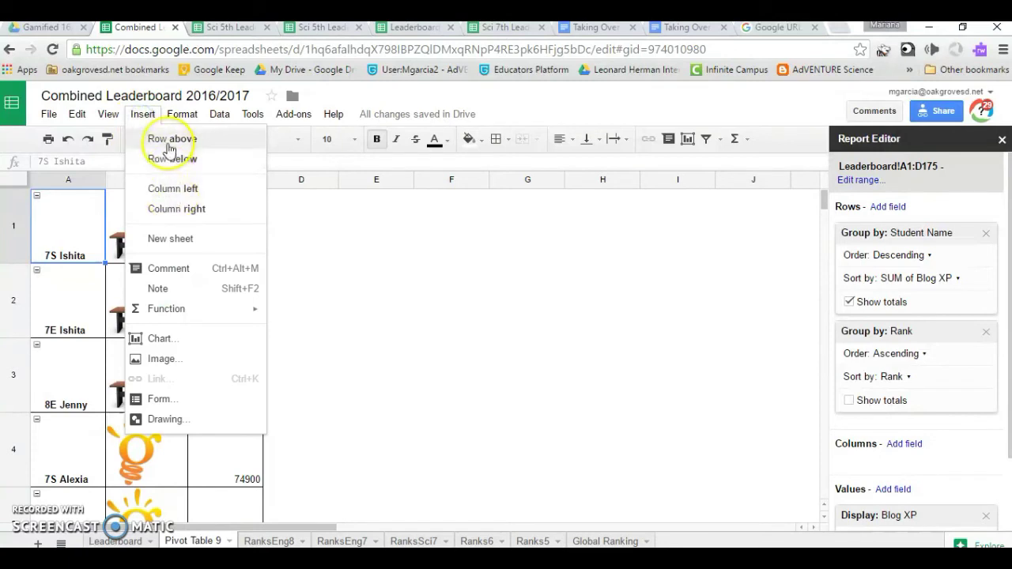
left_click(170, 138)
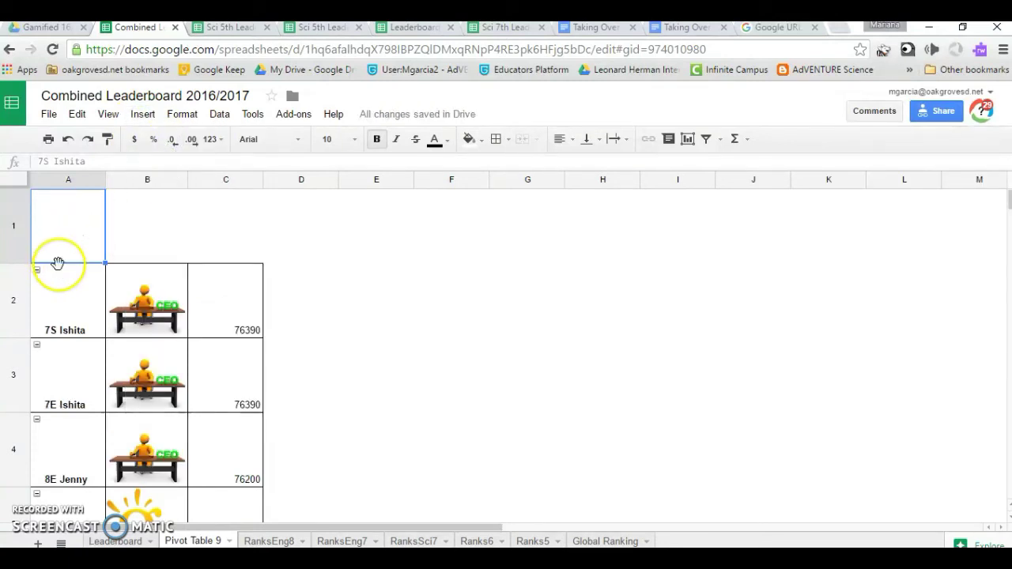
left_click_drag(18, 261, 21, 206)
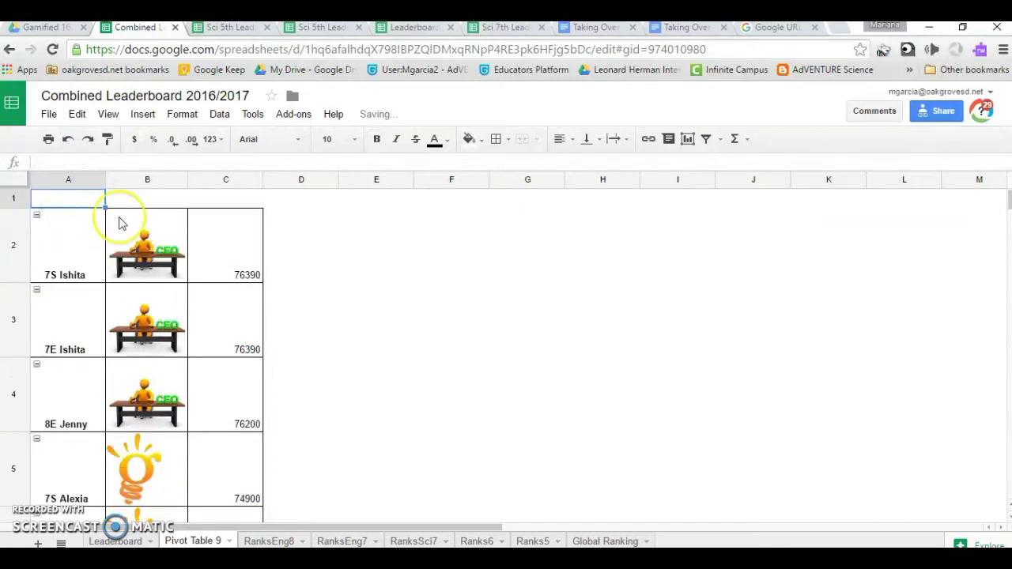
Enter the headers Name, Rank and Total in A1:C1
type("Name")
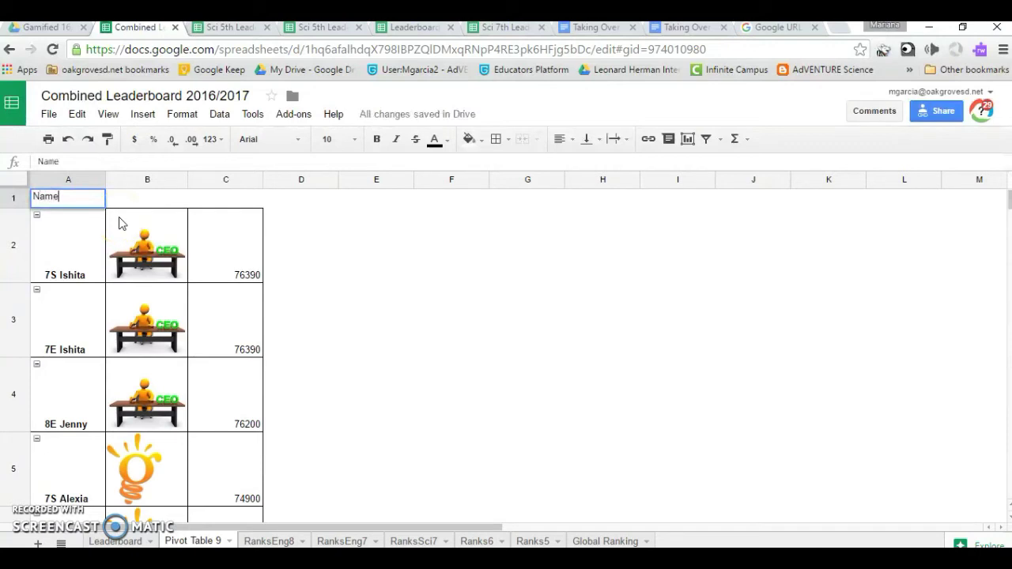
key("Tab")
type("Ra")
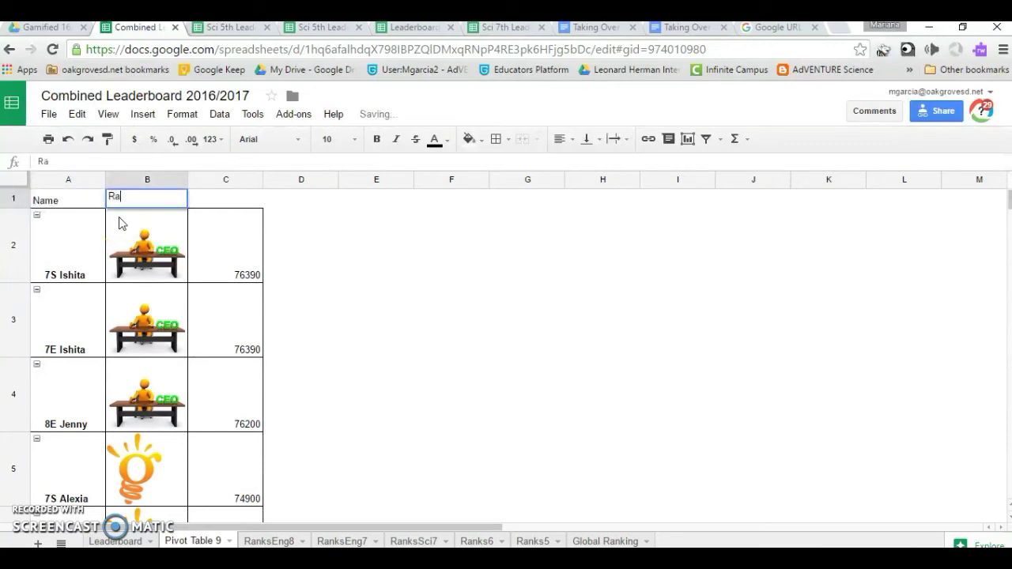
type("nk")
key("Tab")
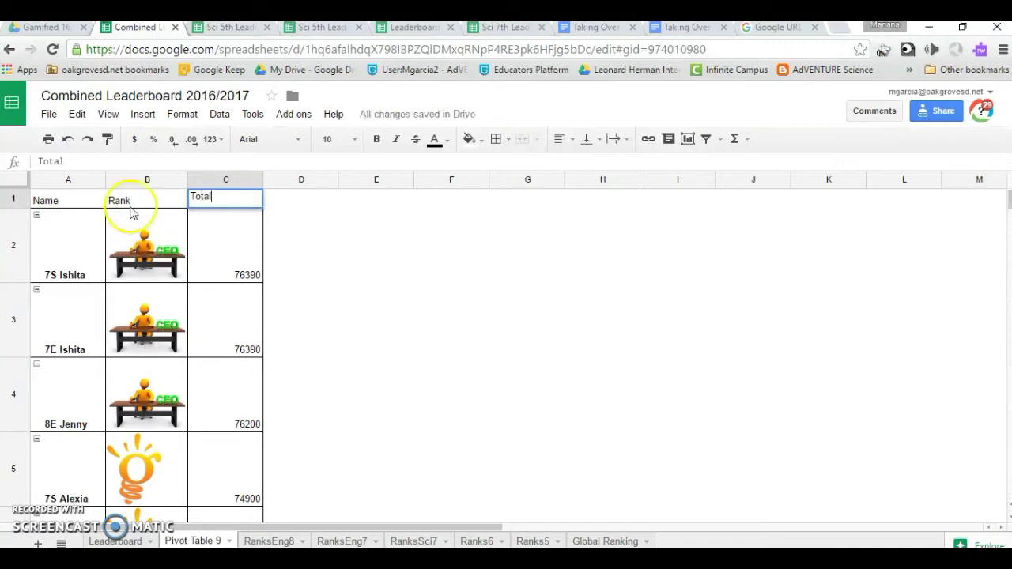
left_click(201, 253)
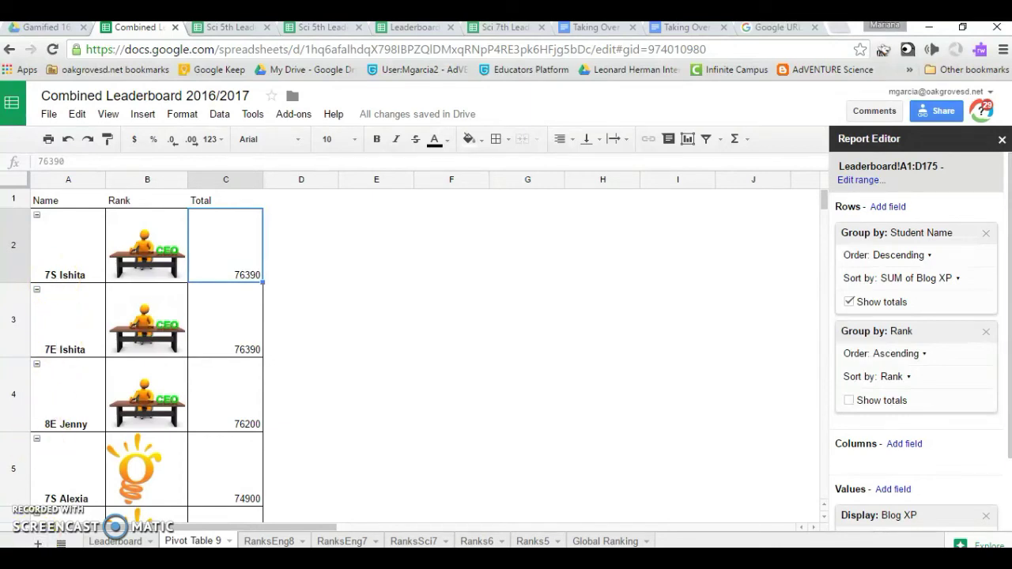
left_click(301, 393)
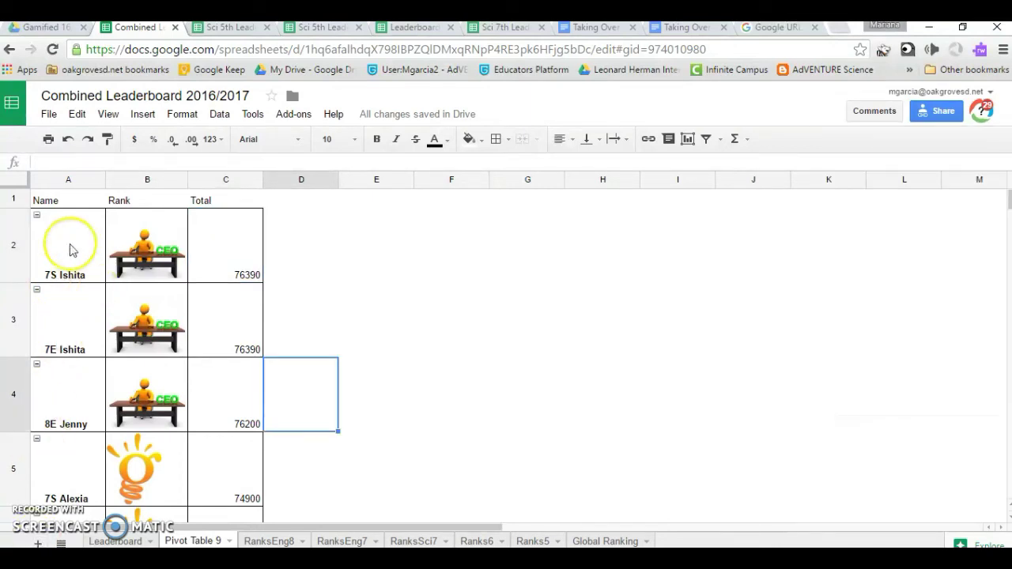
Add a conditional format rule on column A filling names starting with 7S dark purple
left_click(99, 182)
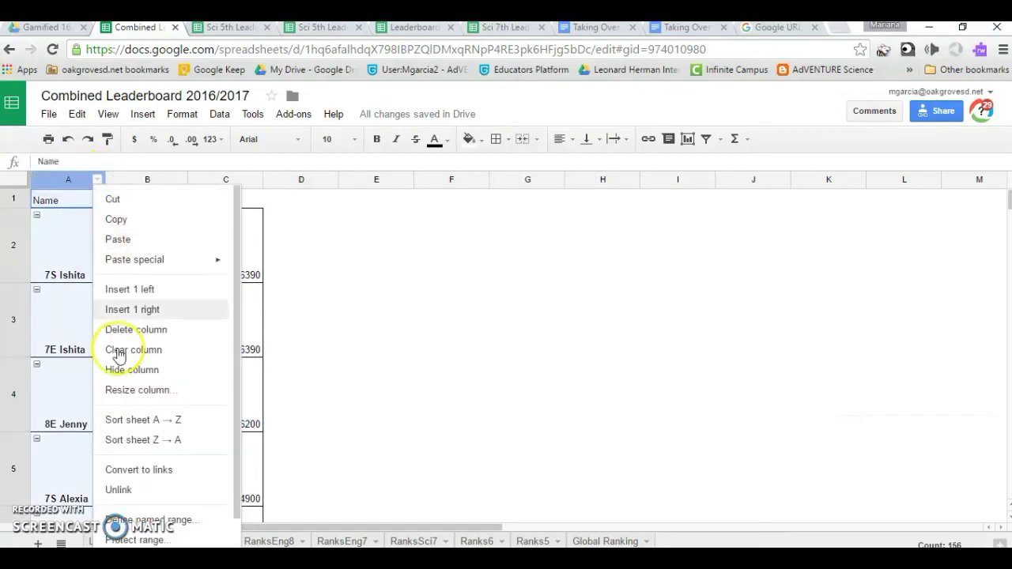
left_click_drag(238, 399, 229, 450)
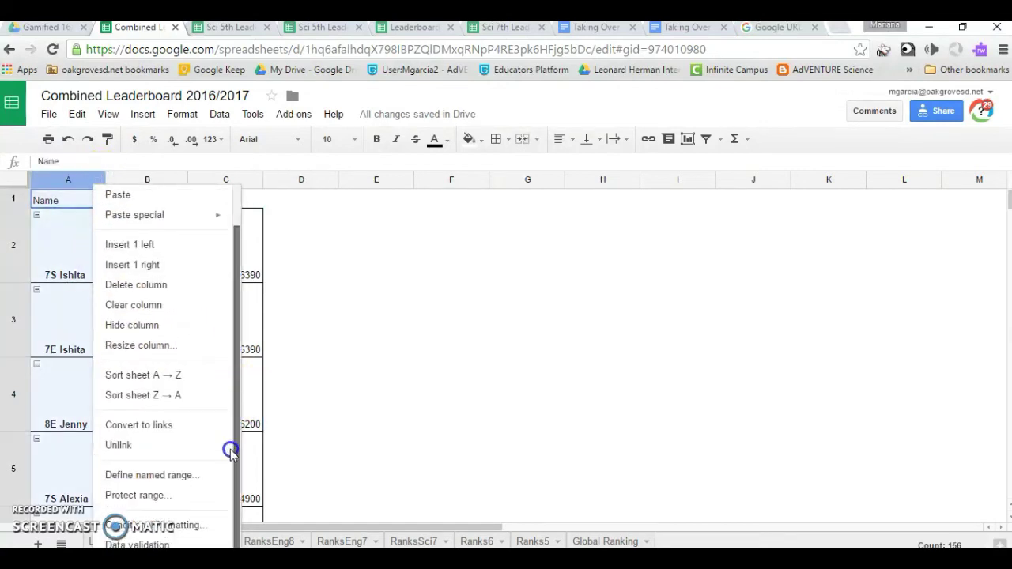
left_click(171, 526)
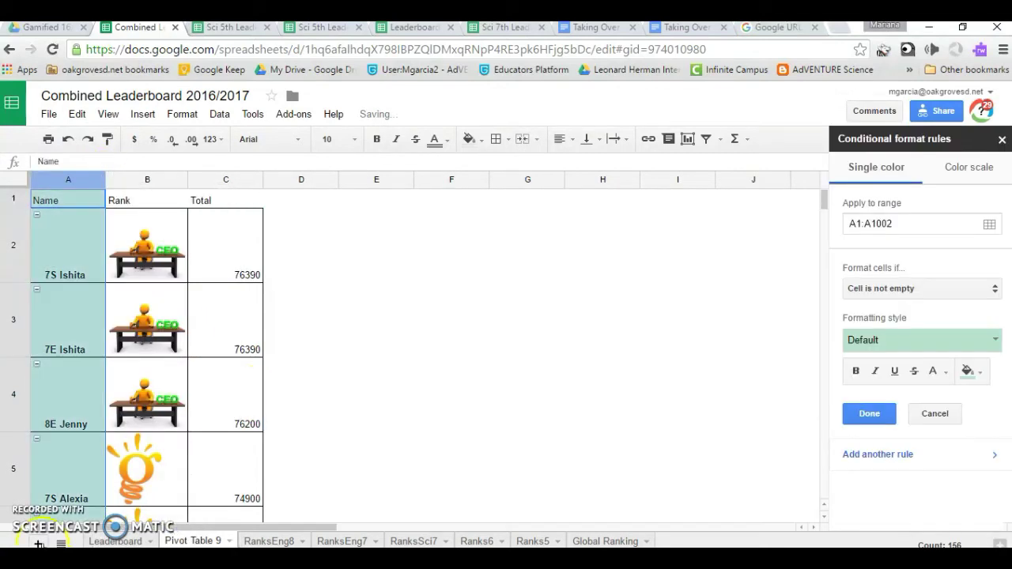
left_click(996, 289)
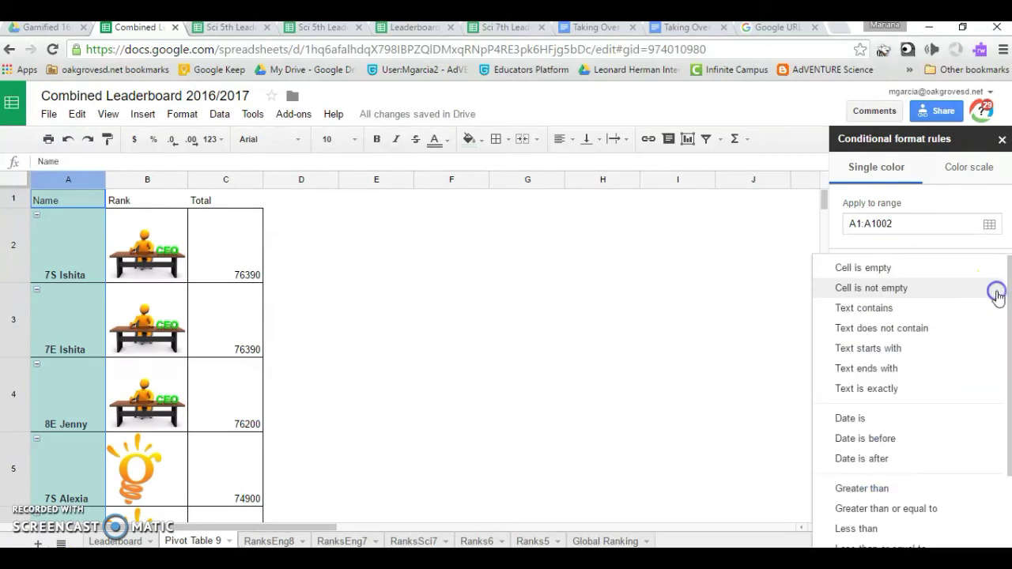
left_click(902, 349)
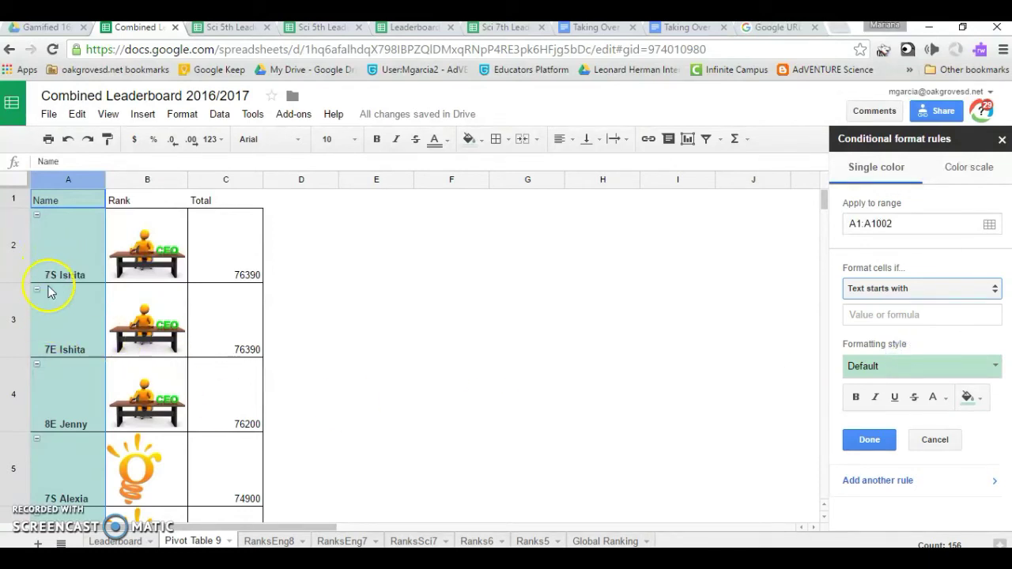
left_click(893, 316)
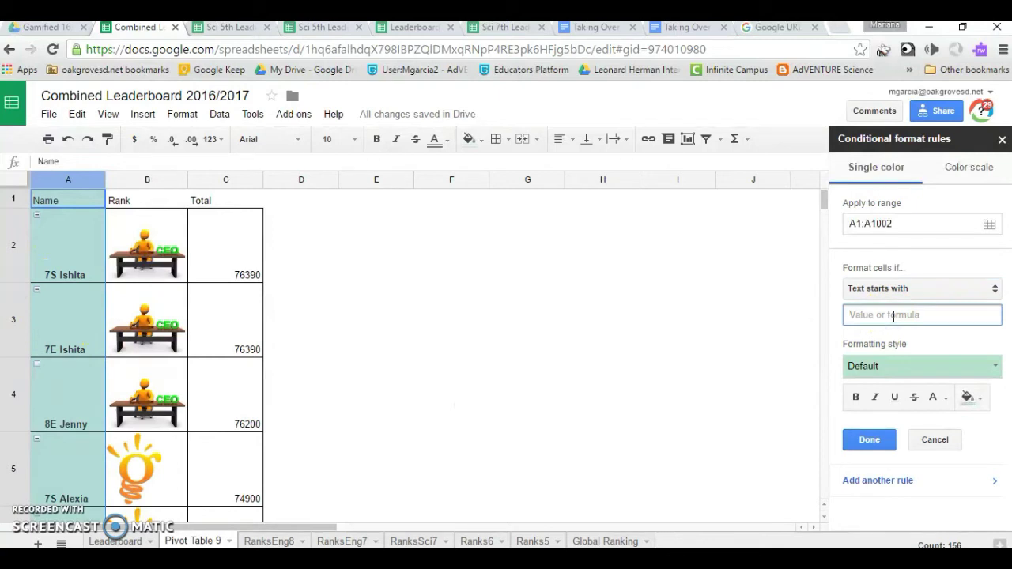
type("7S")
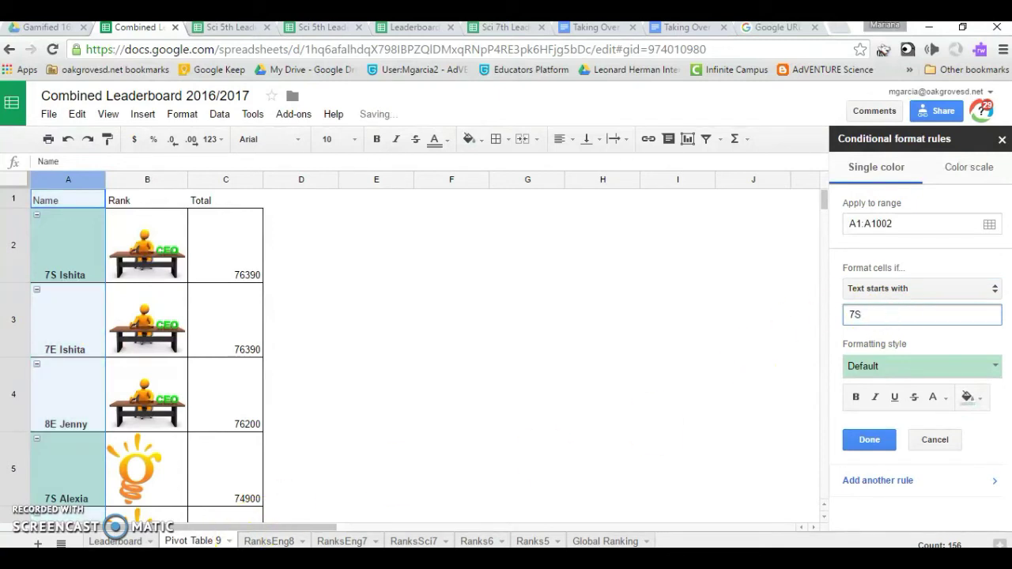
left_click(968, 397)
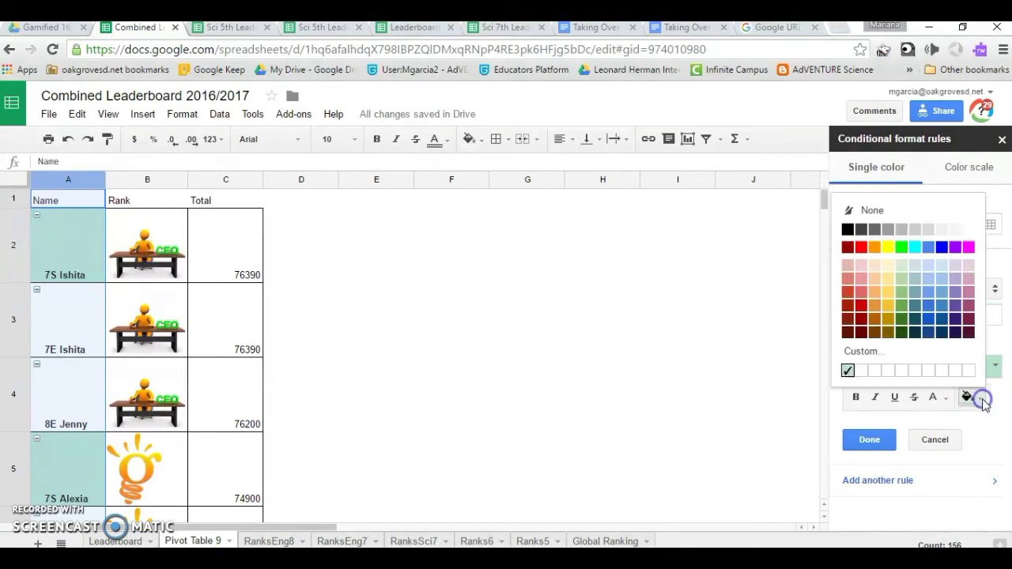
left_click(970, 329)
left_click(869, 440)
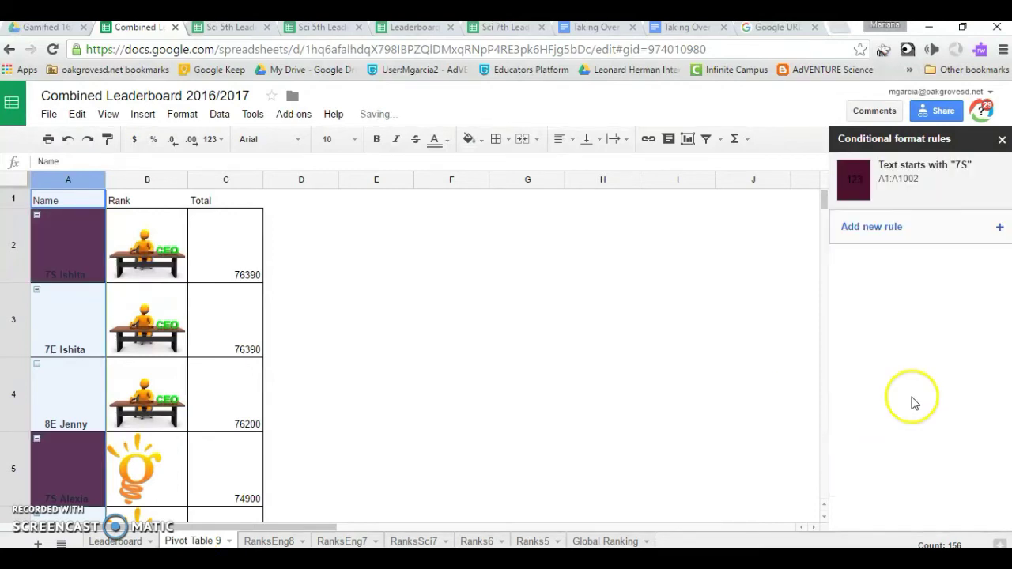
Change the 7S rule's fill colour to light purple
left_click(1000, 229)
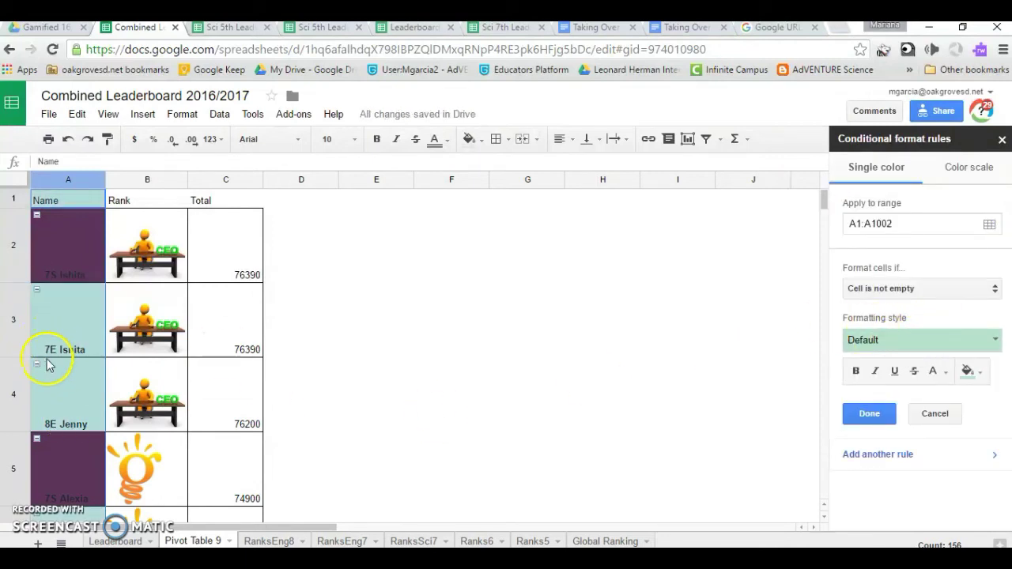
left_click(935, 414)
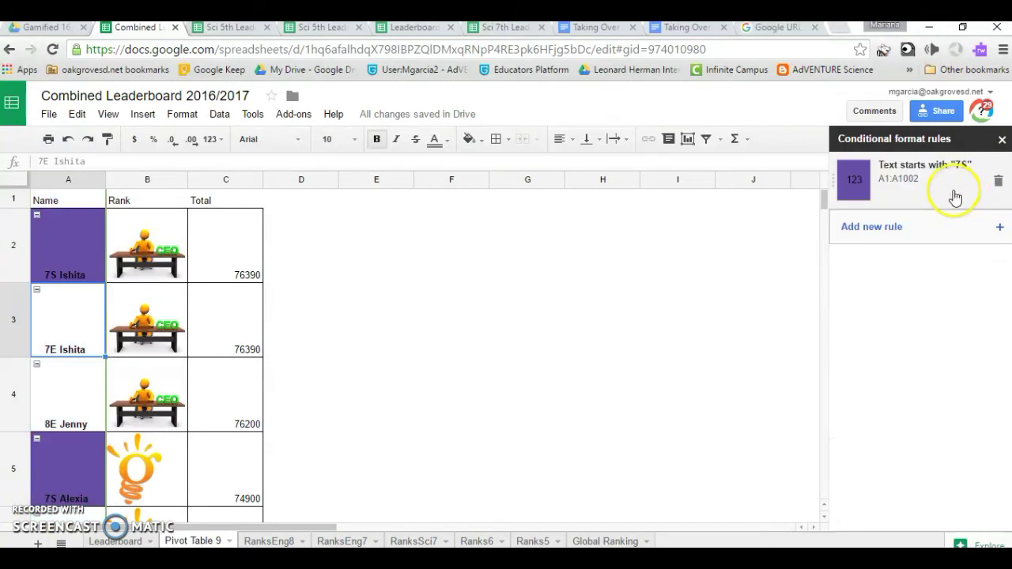
left_click(954, 194)
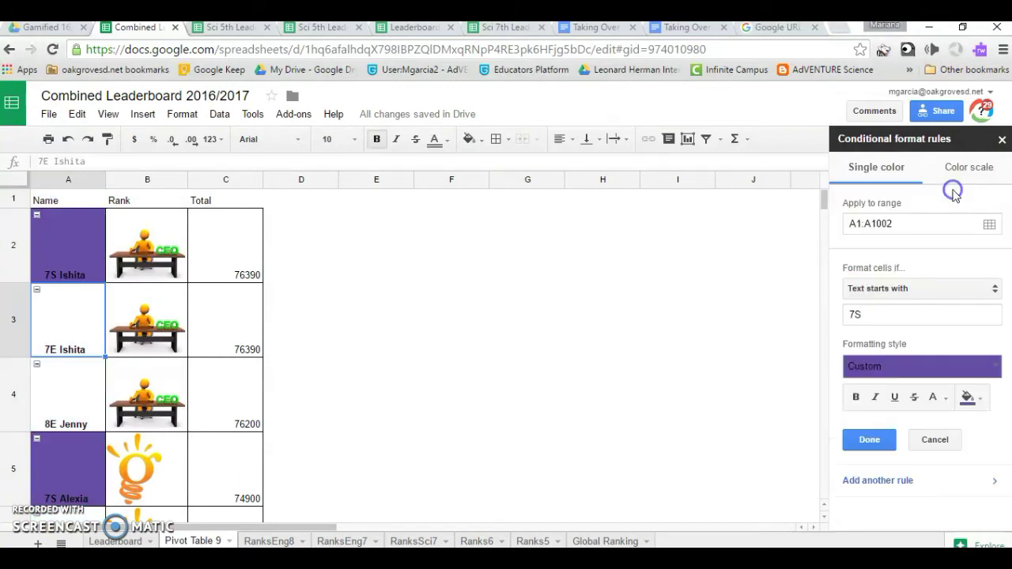
left_click(983, 405)
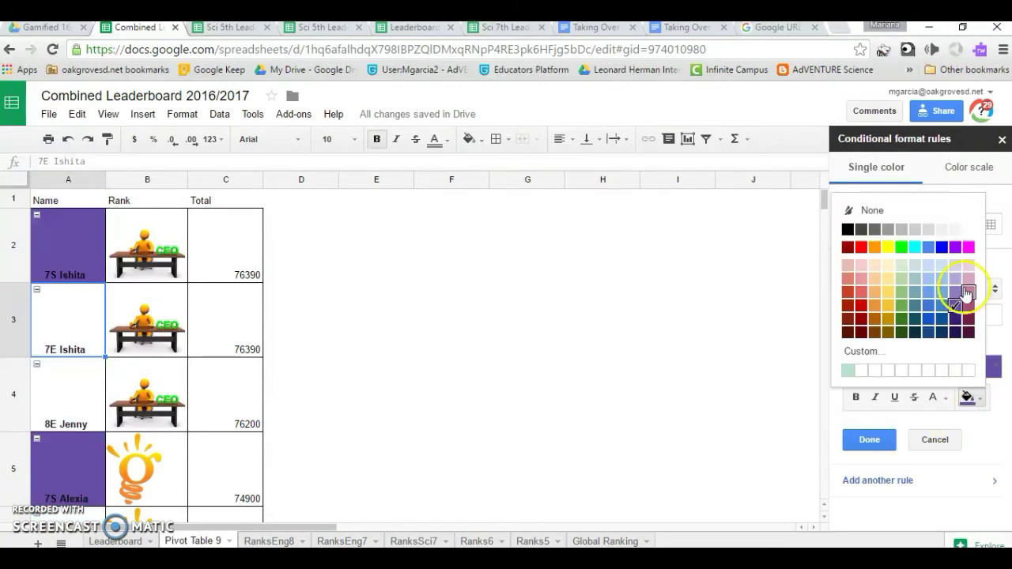
left_click(955, 285)
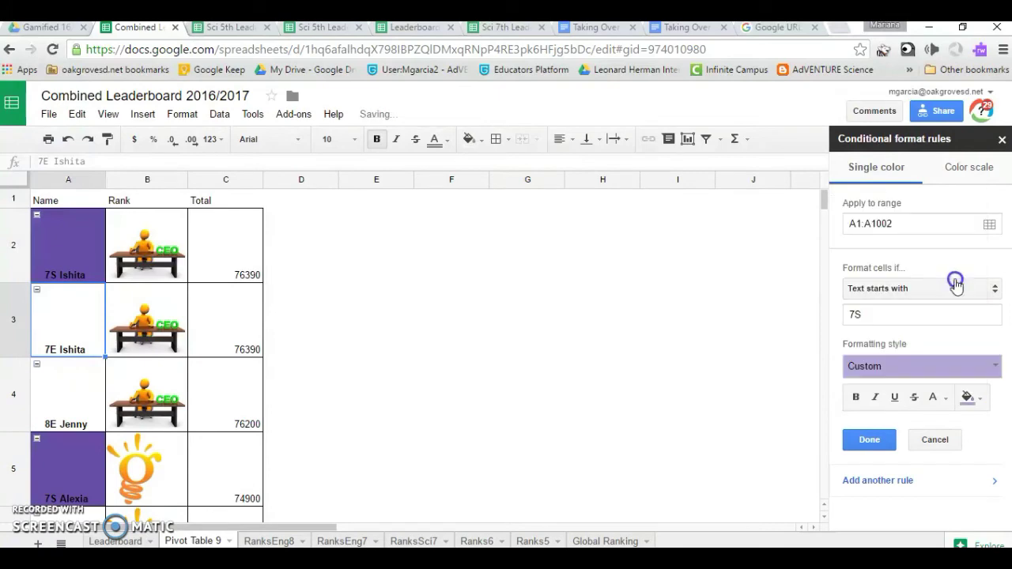
left_click(869, 439)
Add a 'Text starts with' rule shading 7E names like Ishita light yellow
left_click(997, 228)
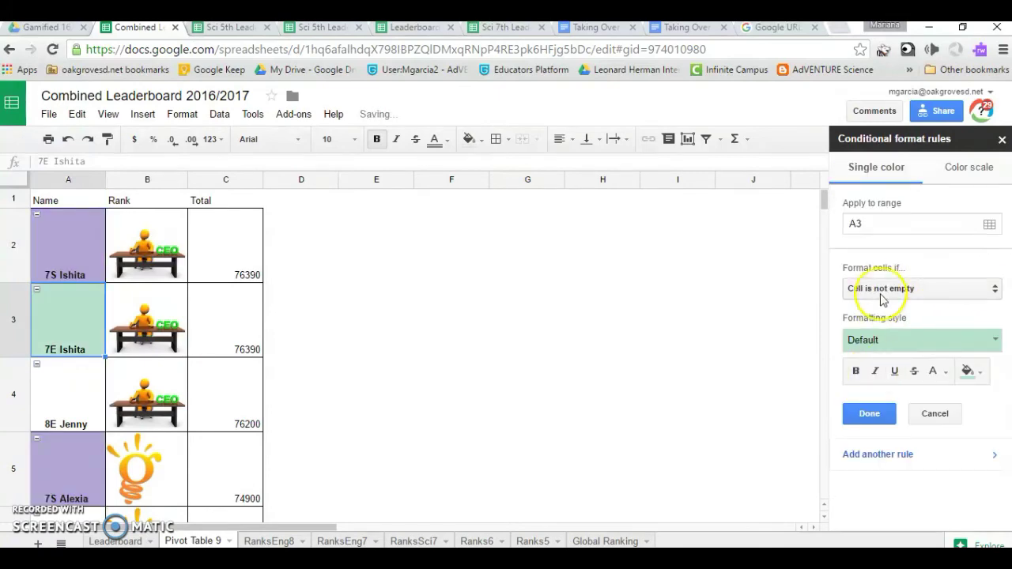
left_click(995, 290)
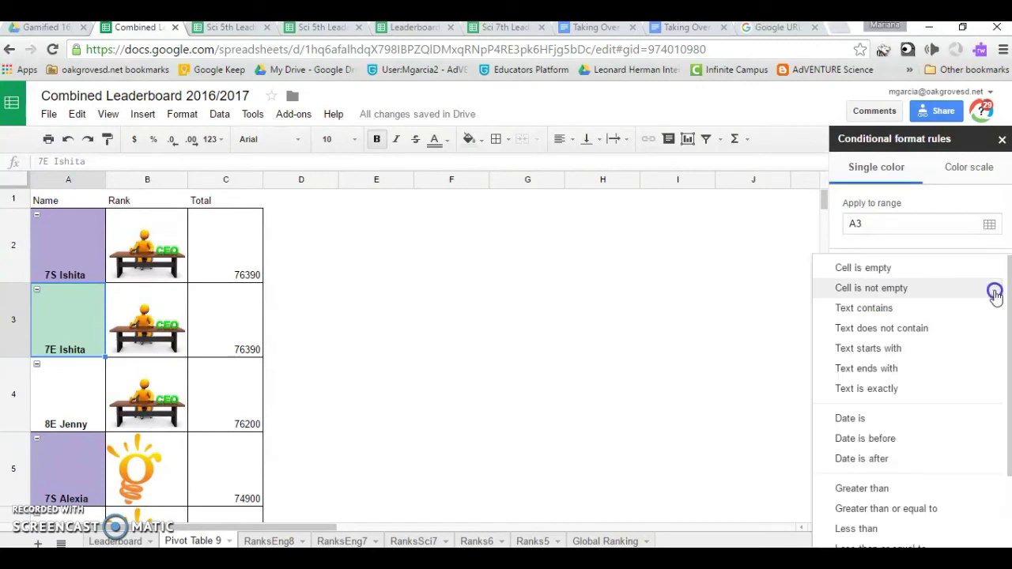
left_click(873, 356)
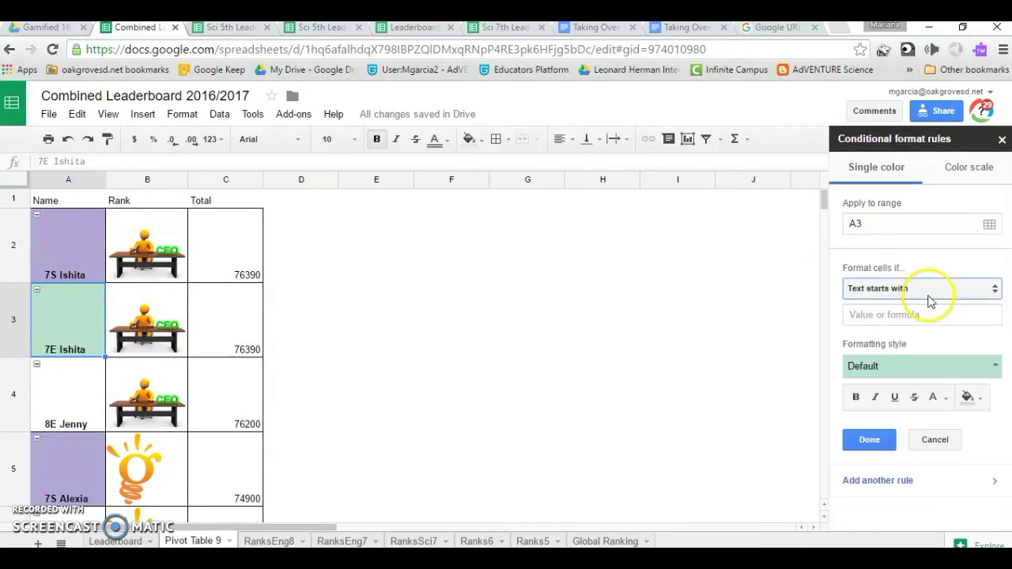
left_click(867, 316)
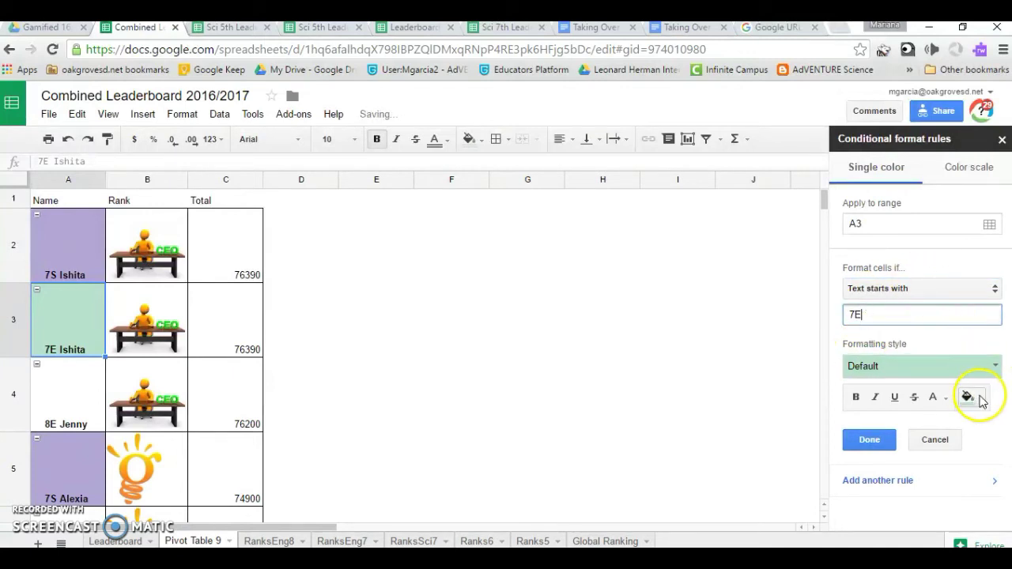
left_click(977, 397)
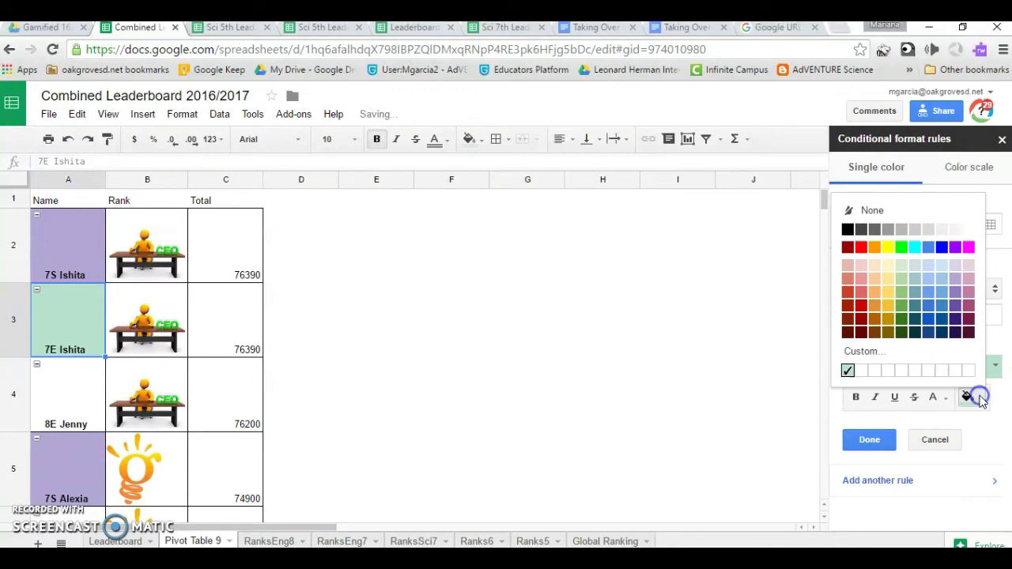
left_click(890, 264)
left_click(870, 440)
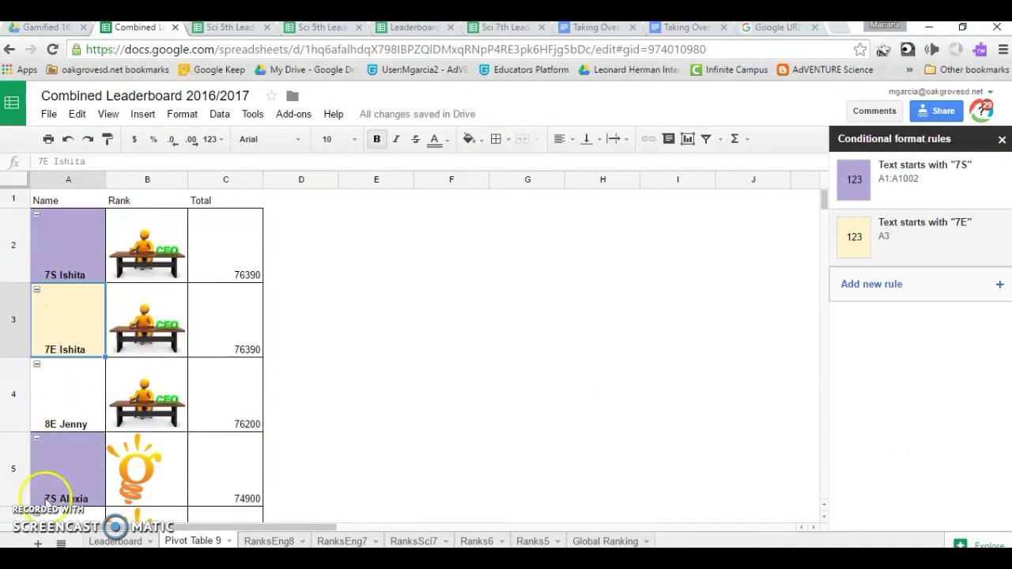
scroll(45, 378, "down", 2)
scroll(57, 360, "down", 15)
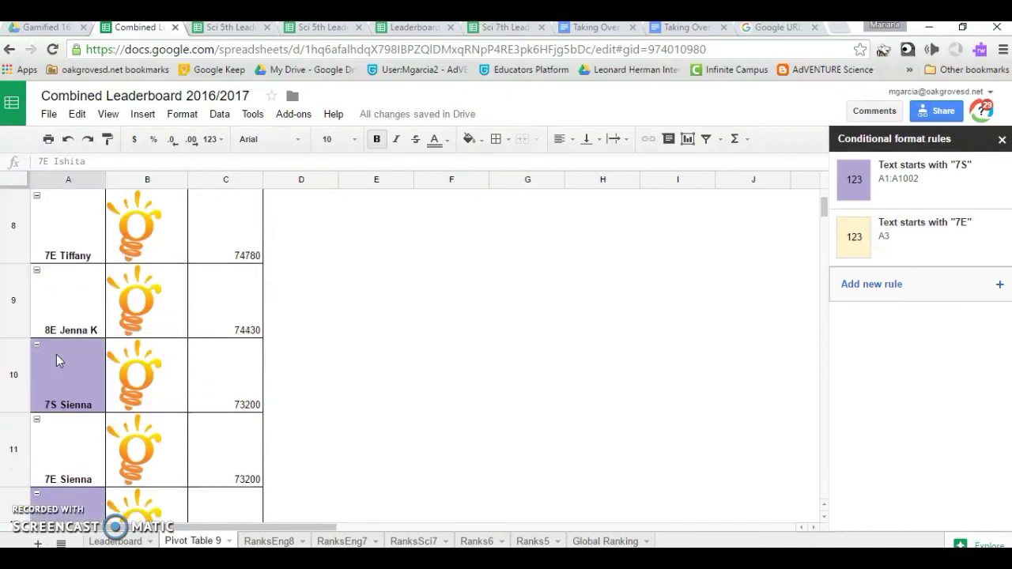
scroll(57, 361, "up", 4)
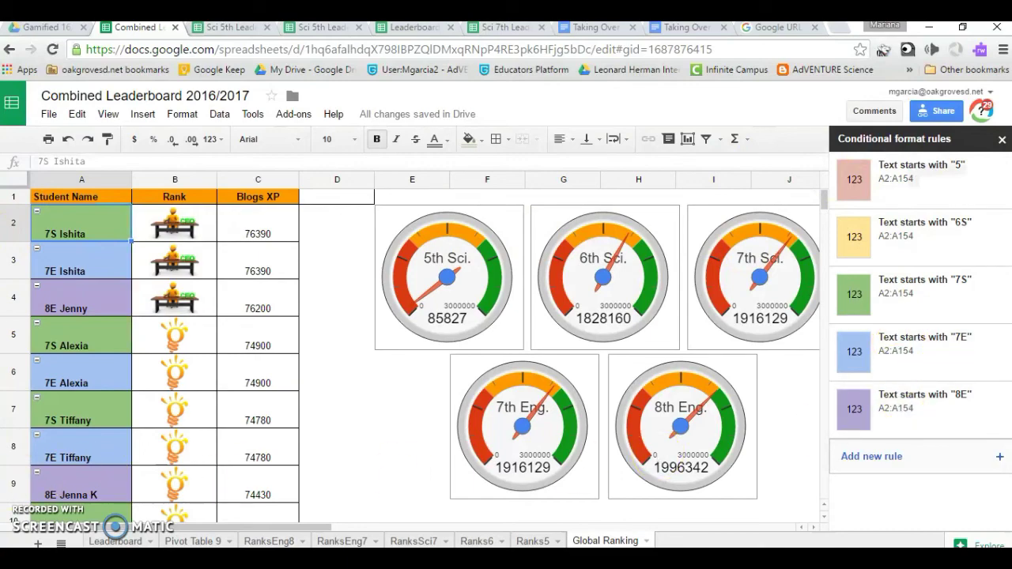
Scroll through Global Ranking to check the class-coloured rankings and gauge charts
scroll(200, 249, "down", 8)
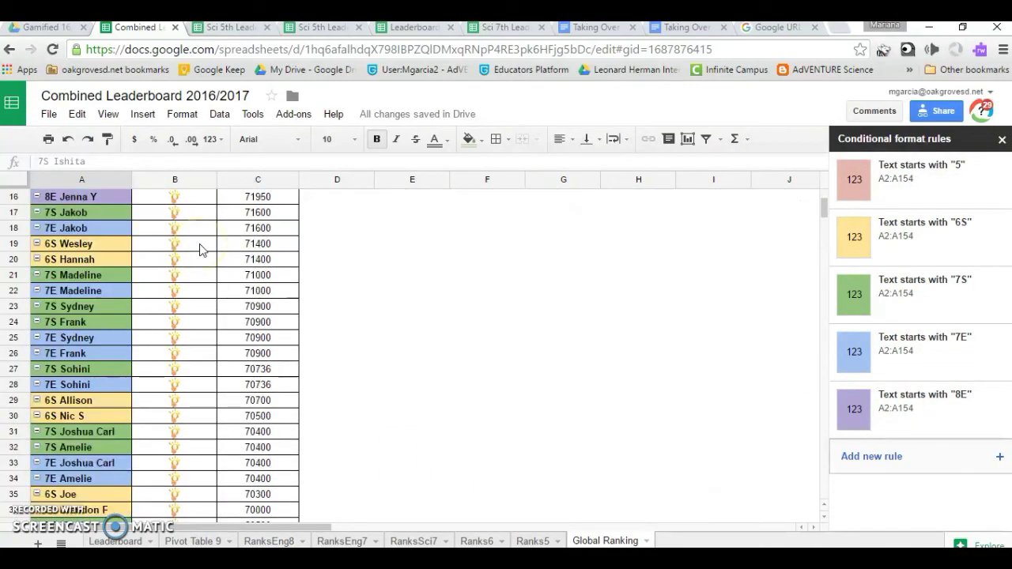
scroll(200, 250, "down", 20)
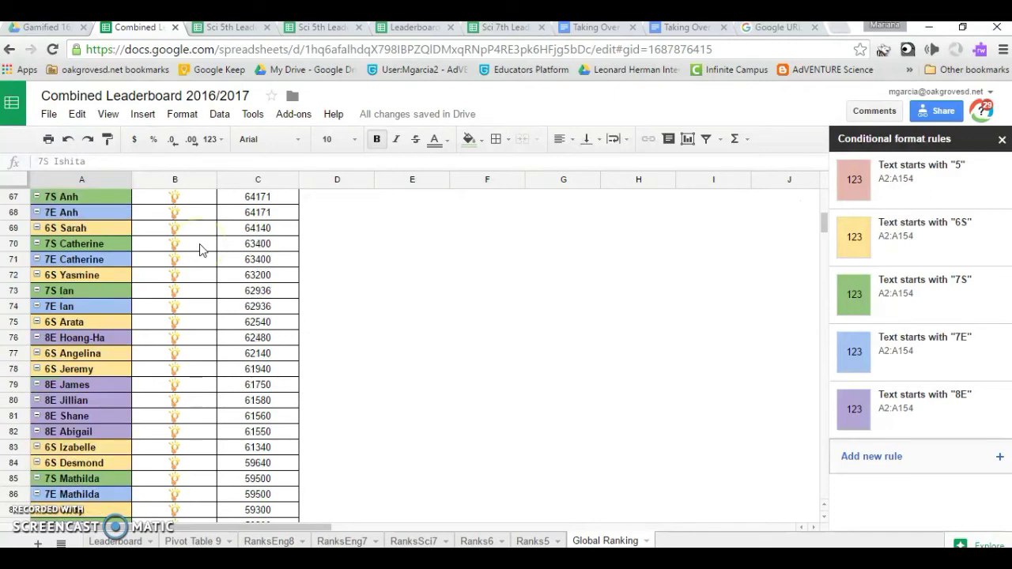
scroll(200, 249, "down", 8)
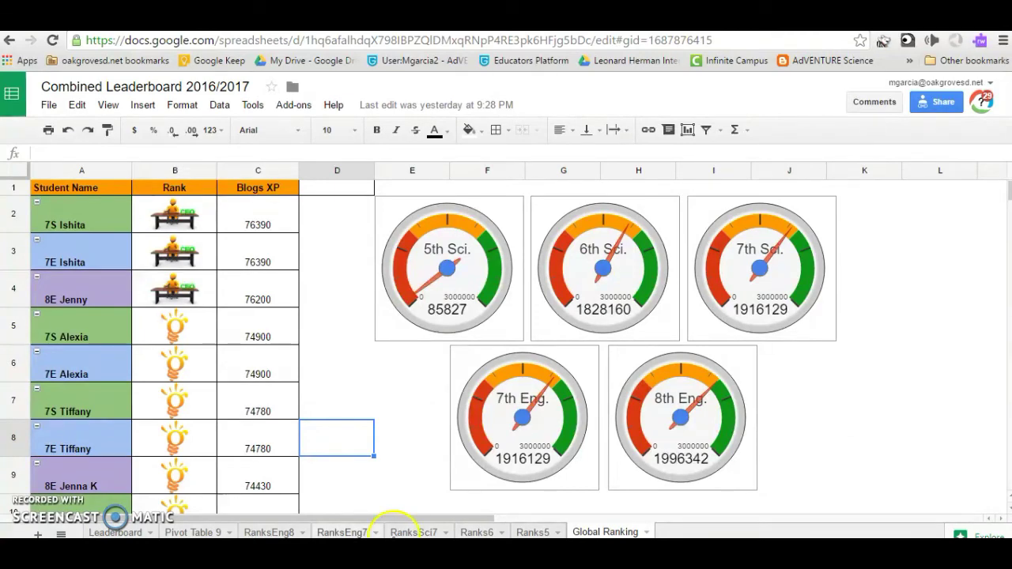
Go to Ranks6 and select empty cell A34 below the Grand Total of 1828160
left_click(528, 531)
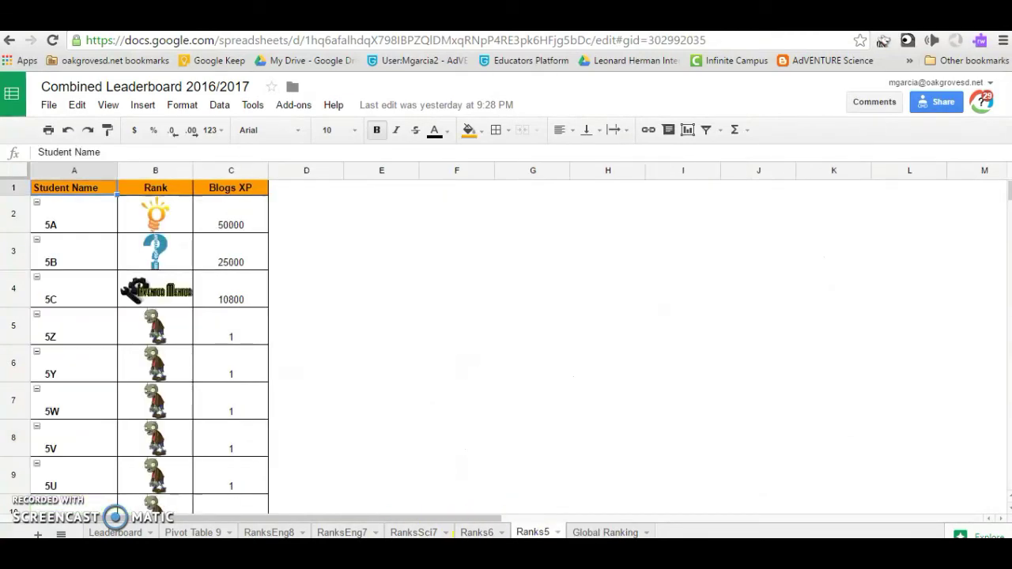
left_click(476, 532)
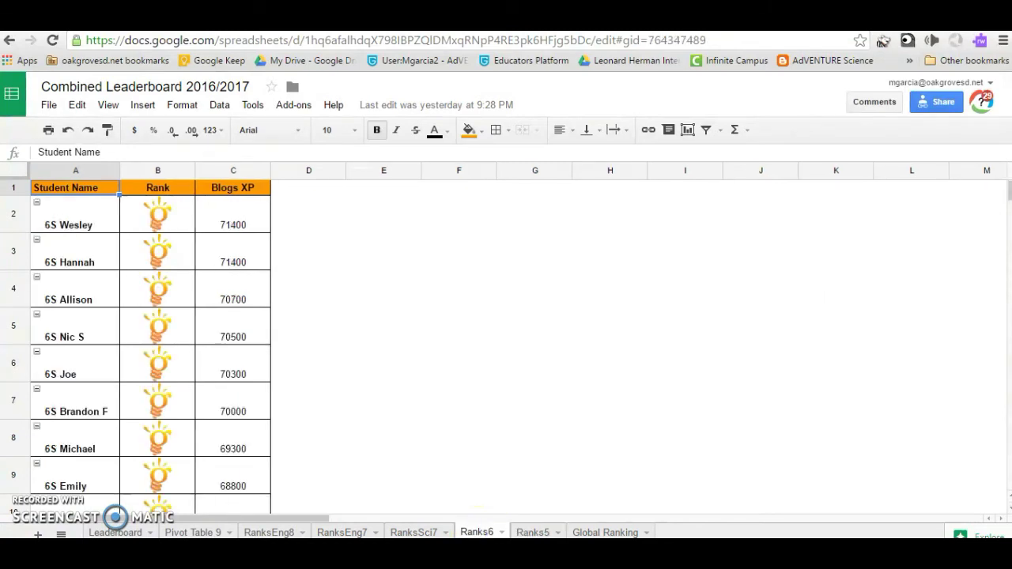
scroll(77, 441, "down", 10)
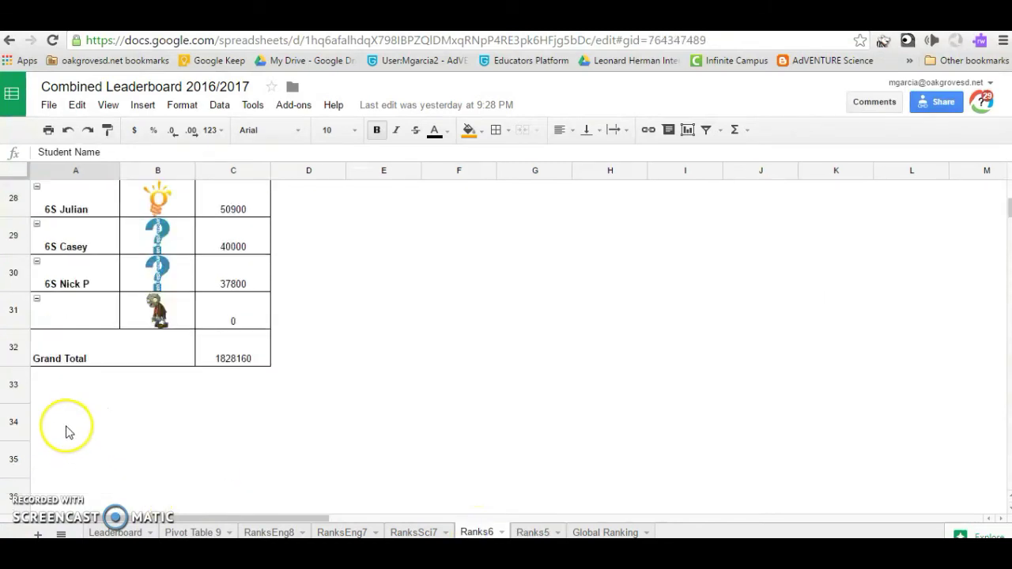
left_click(67, 431)
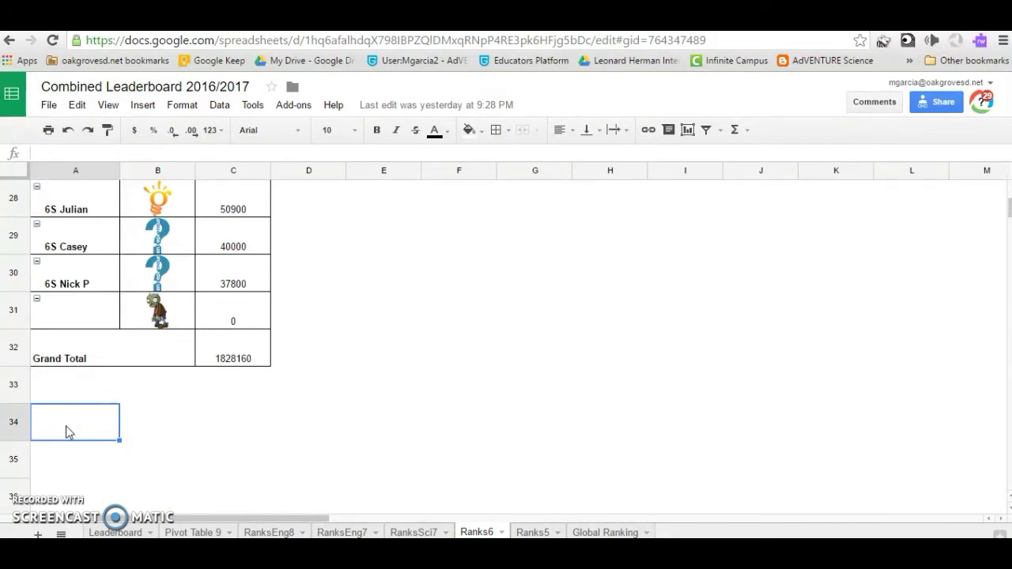
Label row 34 '6th grade total' and link its value to the Grand Total with =C32
type("6th")
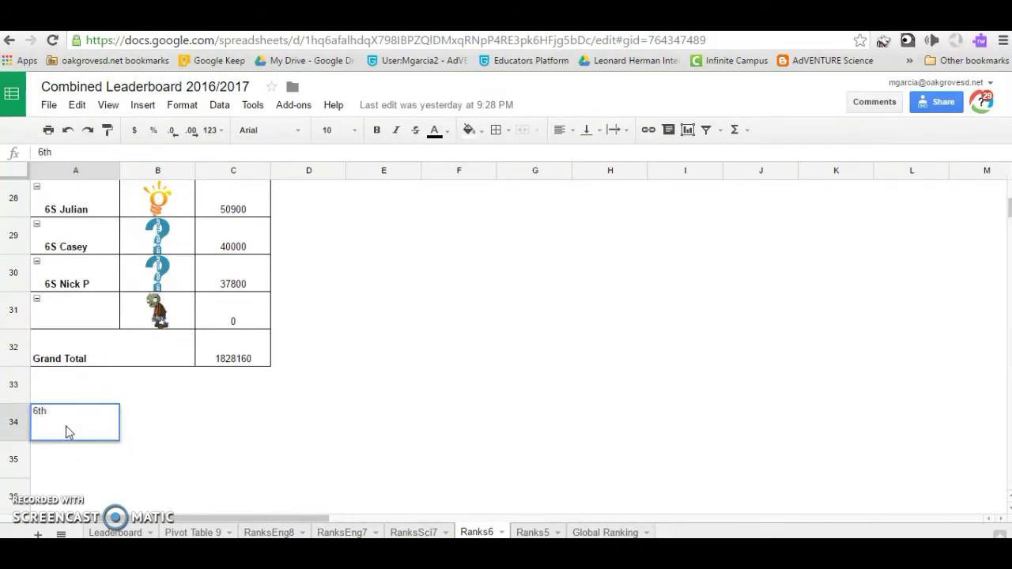
type(" grade total")
key("Tab")
key("Tab")
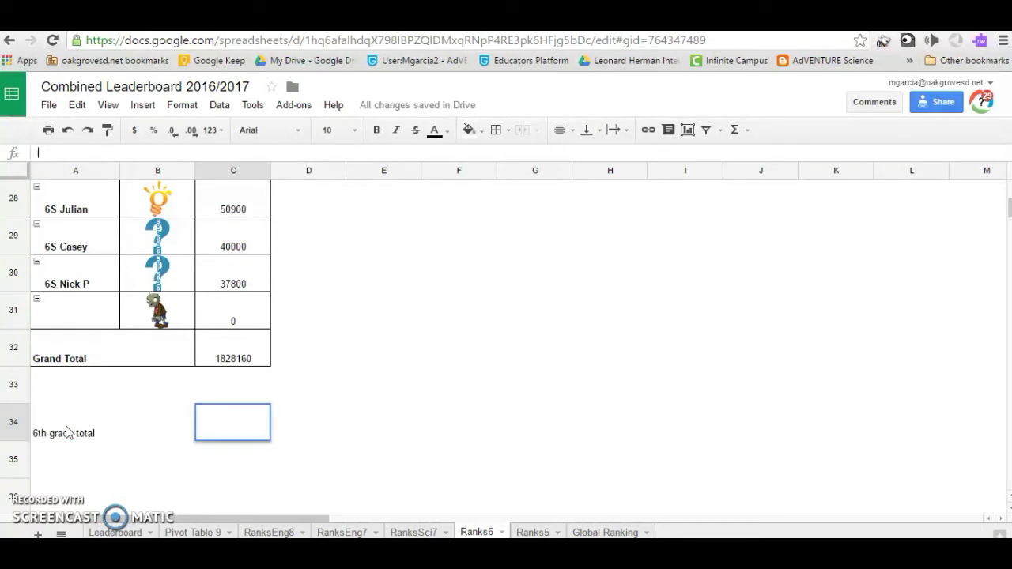
type("=")
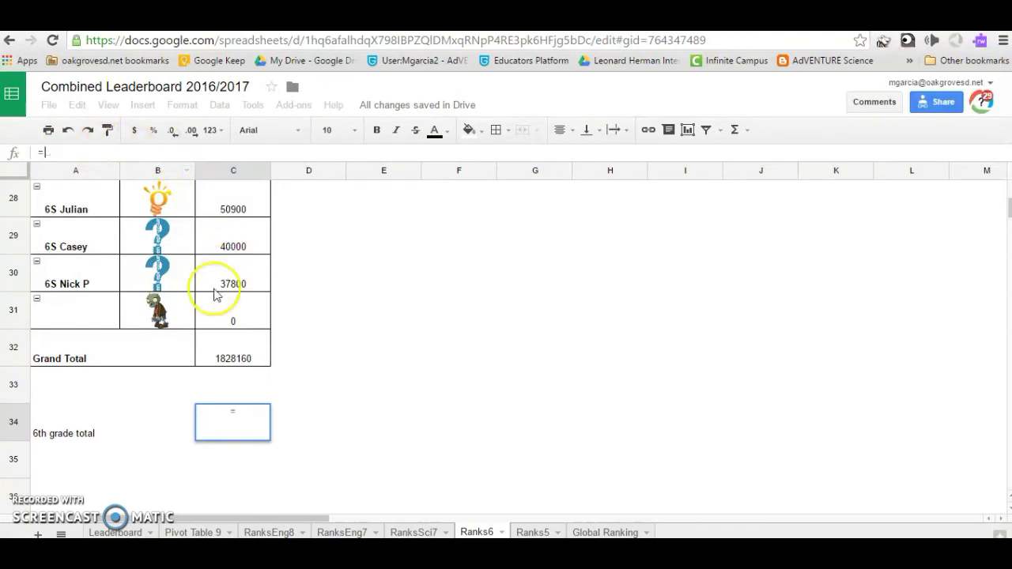
left_click(231, 359)
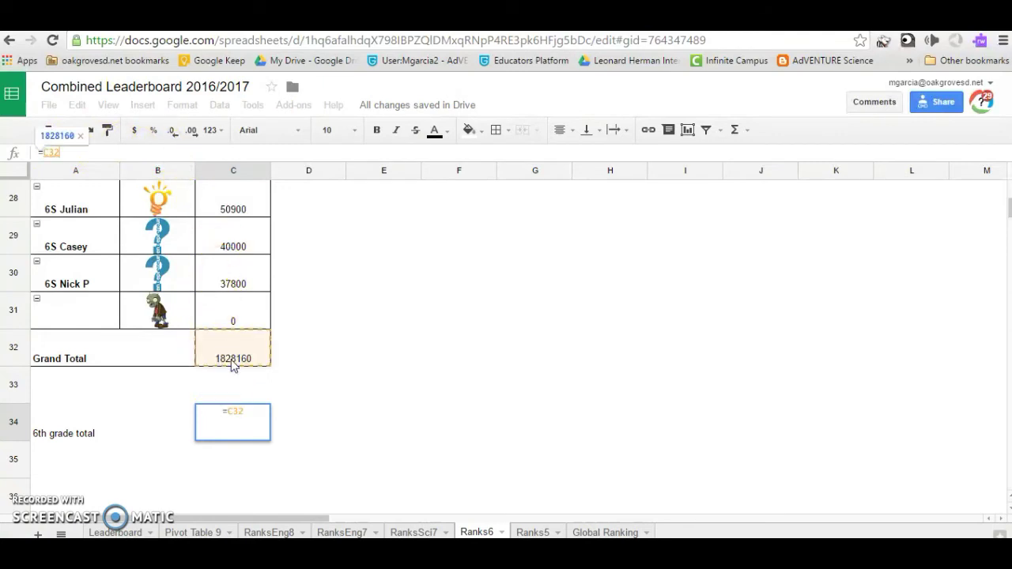
left_click(70, 508)
key("Return")
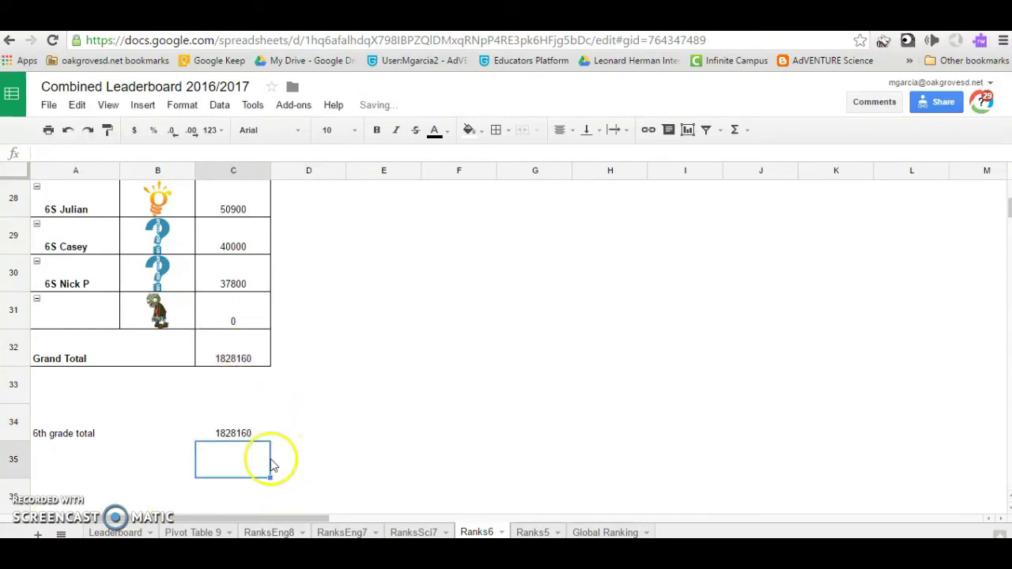
left_click(620, 532)
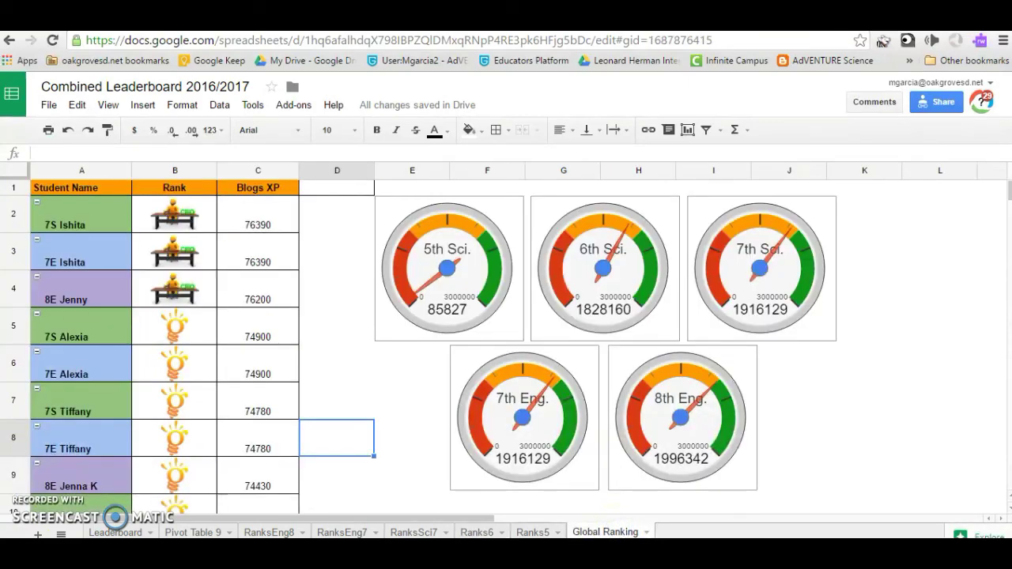
Insert a gauge chart on Global Ranking using Ranks6!B34:C34 as its data
left_click(143, 105)
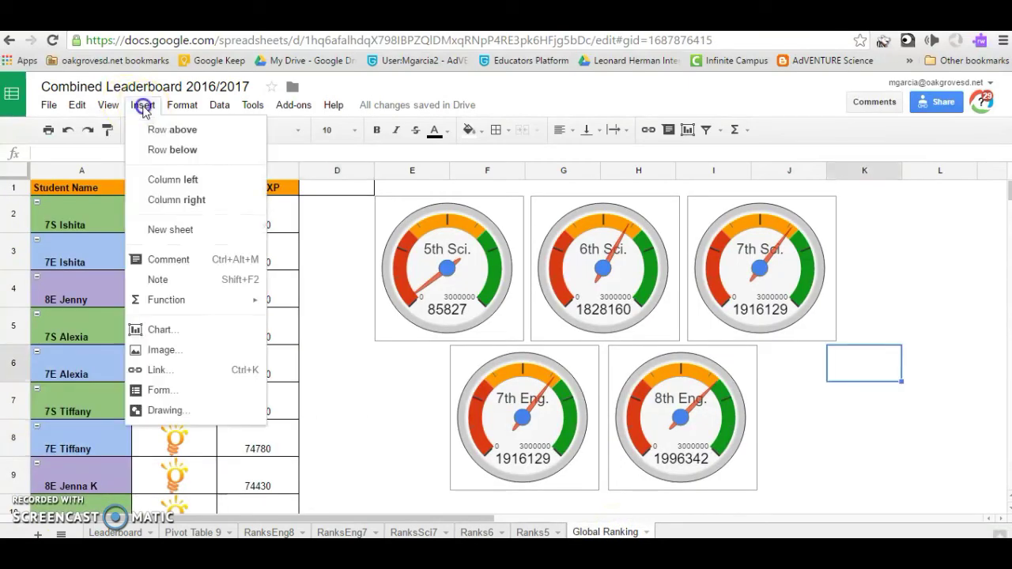
left_click(150, 330)
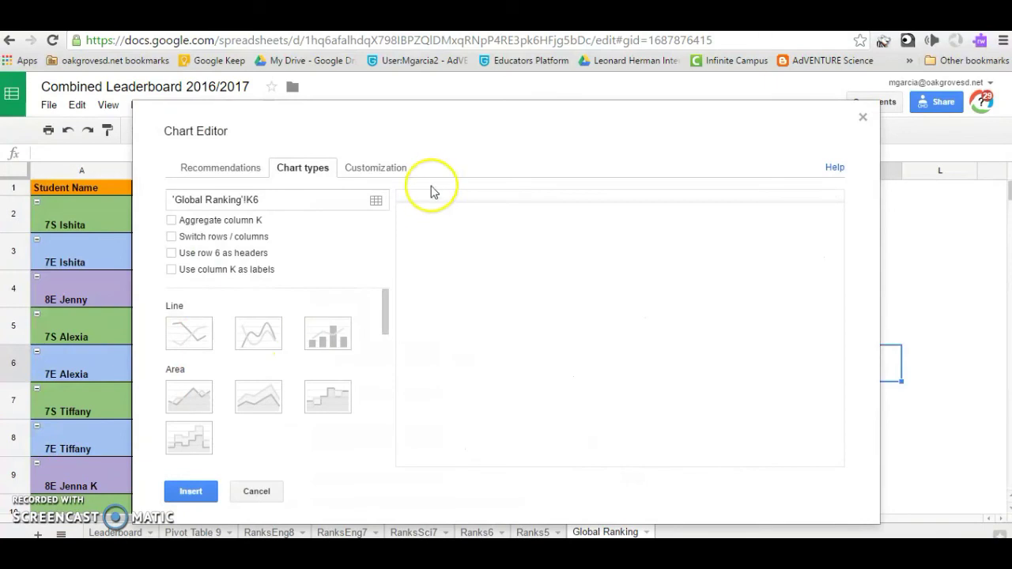
left_click(376, 202)
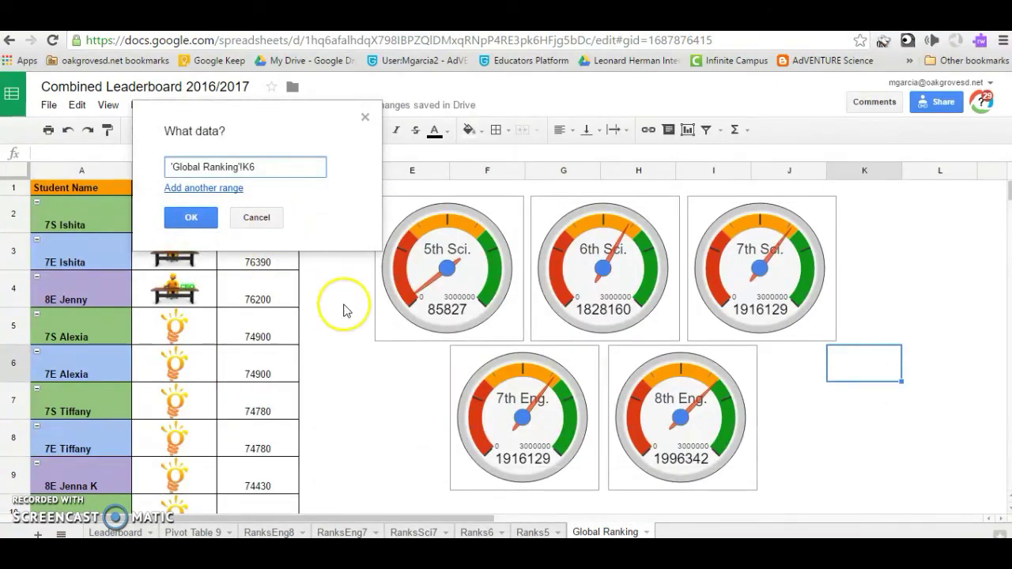
left_click(471, 531)
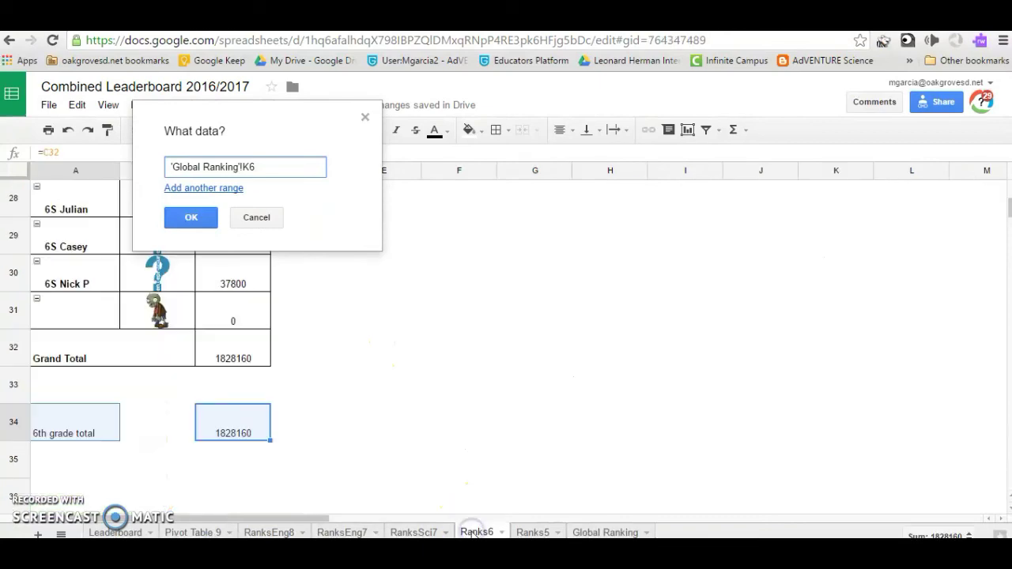
left_click(102, 425)
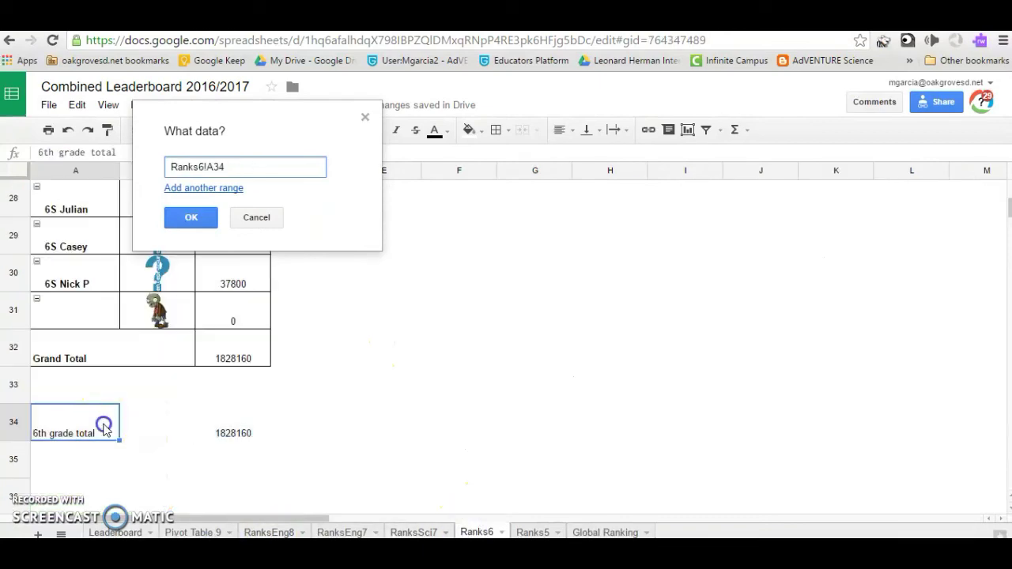
left_click(224, 421)
left_click(140, 416)
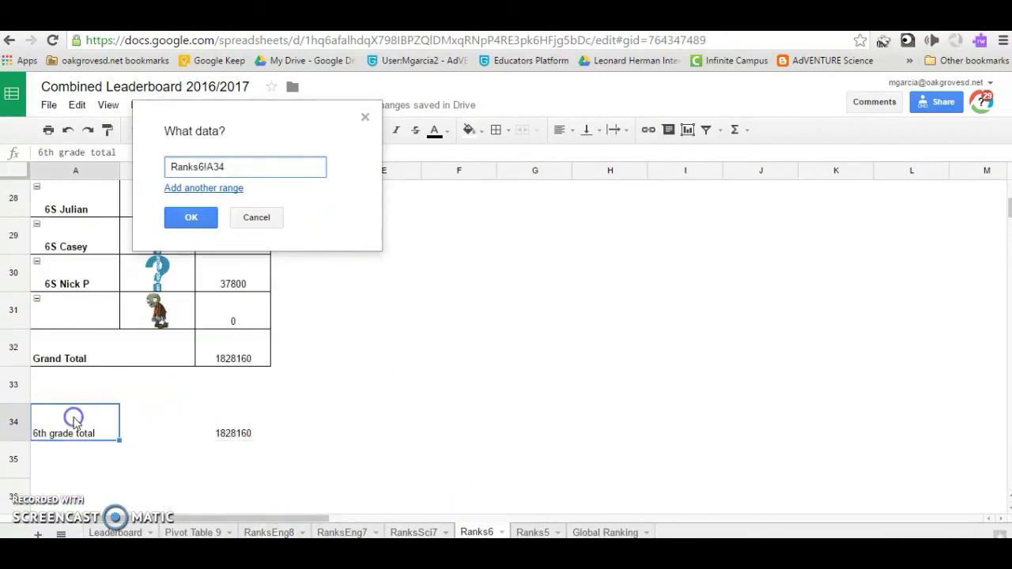
left_click_drag(177, 434, 217, 427)
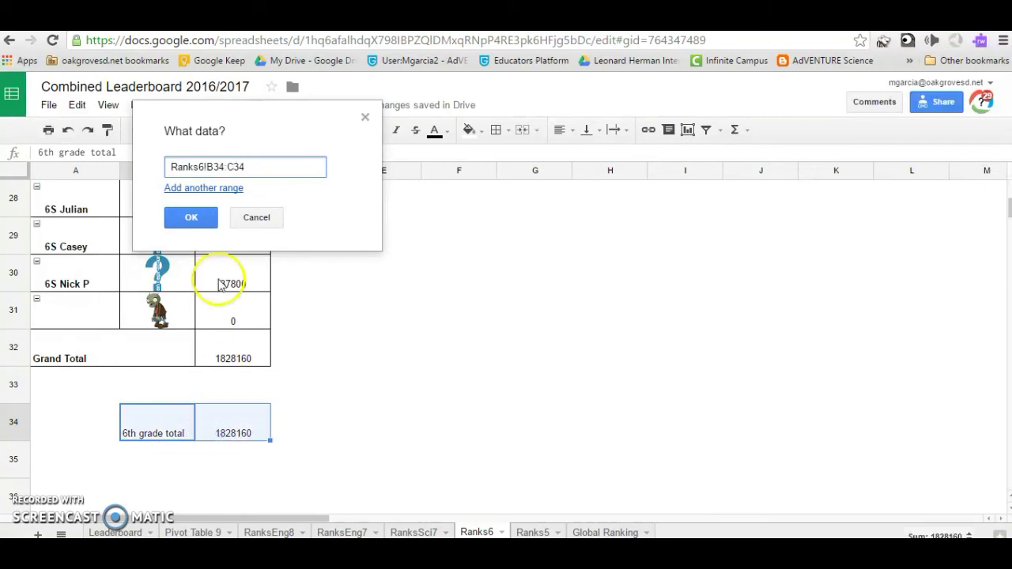
left_click(191, 218)
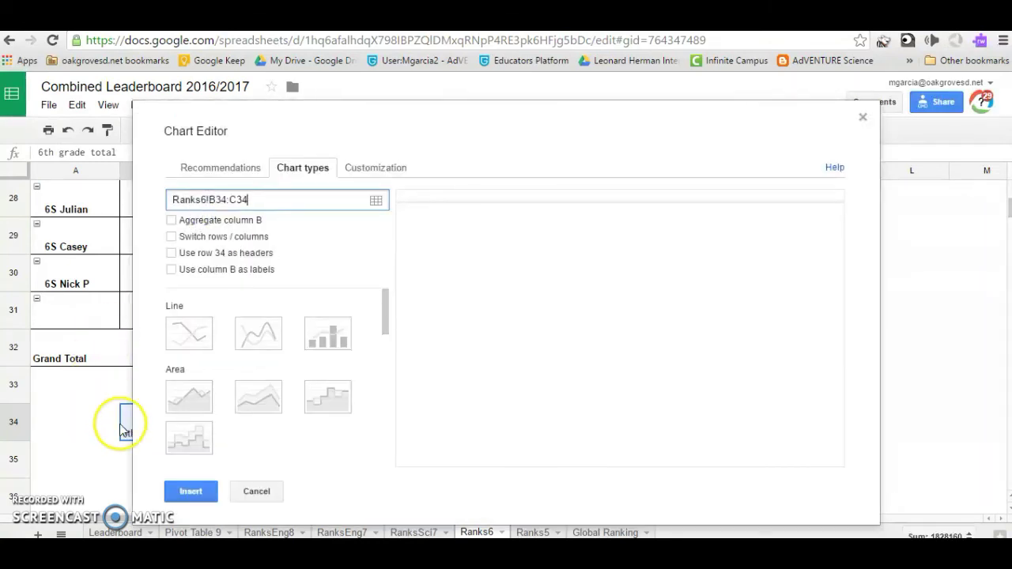
left_click_drag(386, 316, 382, 441)
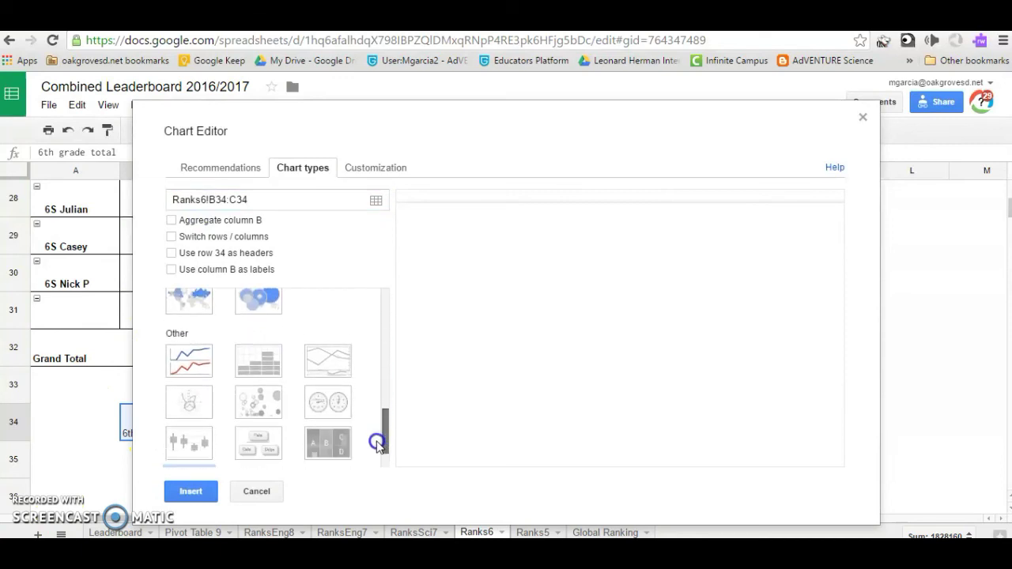
left_click(319, 406)
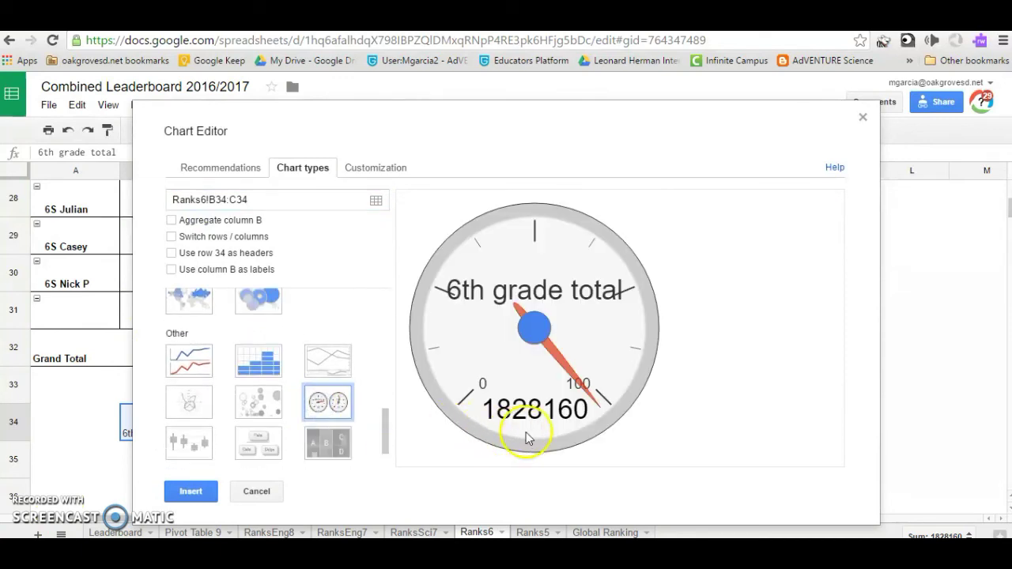
left_click(196, 492)
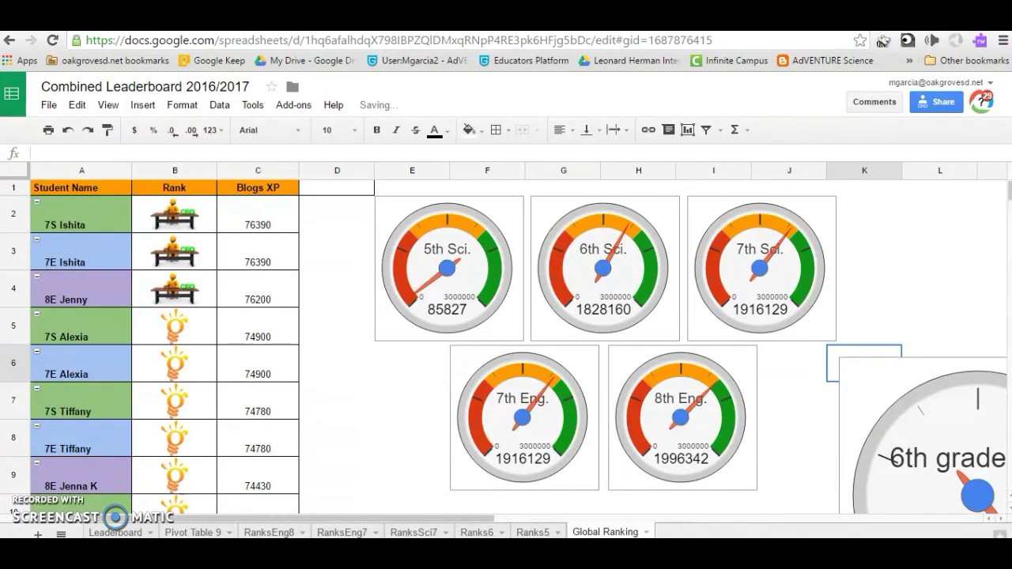
Shrink the 6th grade total gauge and place it beside the 8th Eng. gauge
left_click_drag(854, 362, 802, 332)
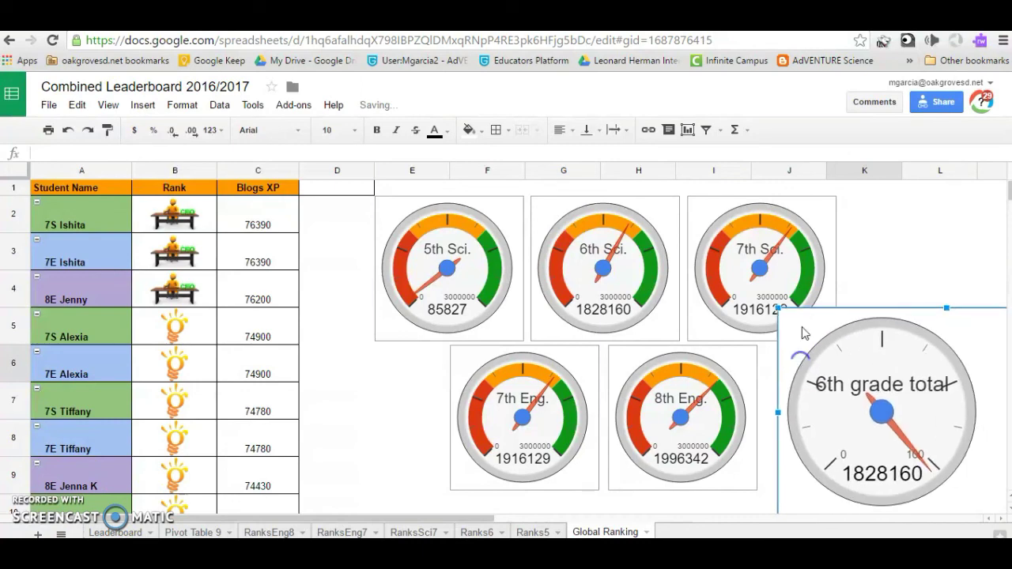
left_click(781, 312)
left_click(818, 370)
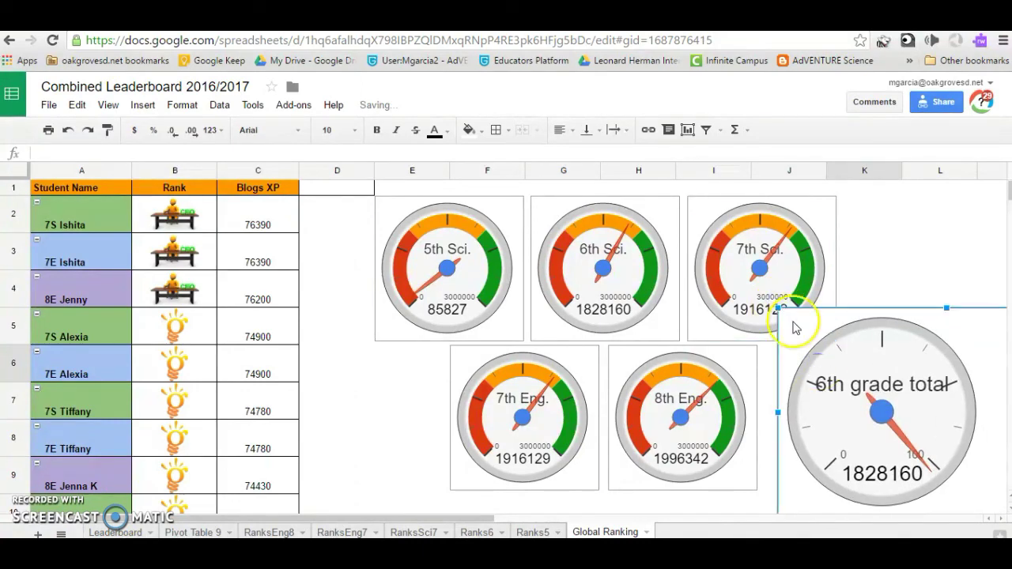
left_click_drag(779, 310, 931, 449)
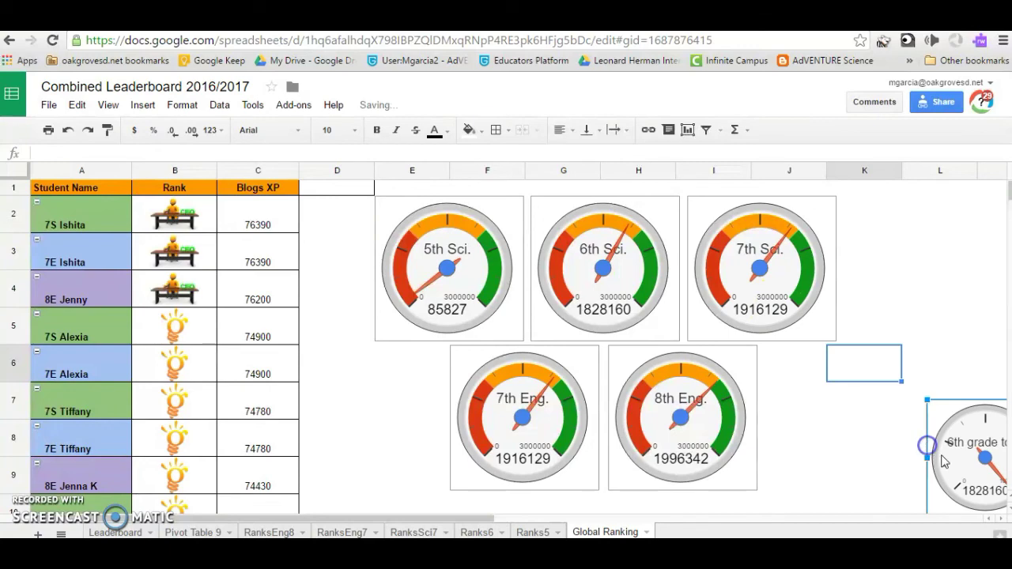
left_click_drag(851, 443, 818, 419)
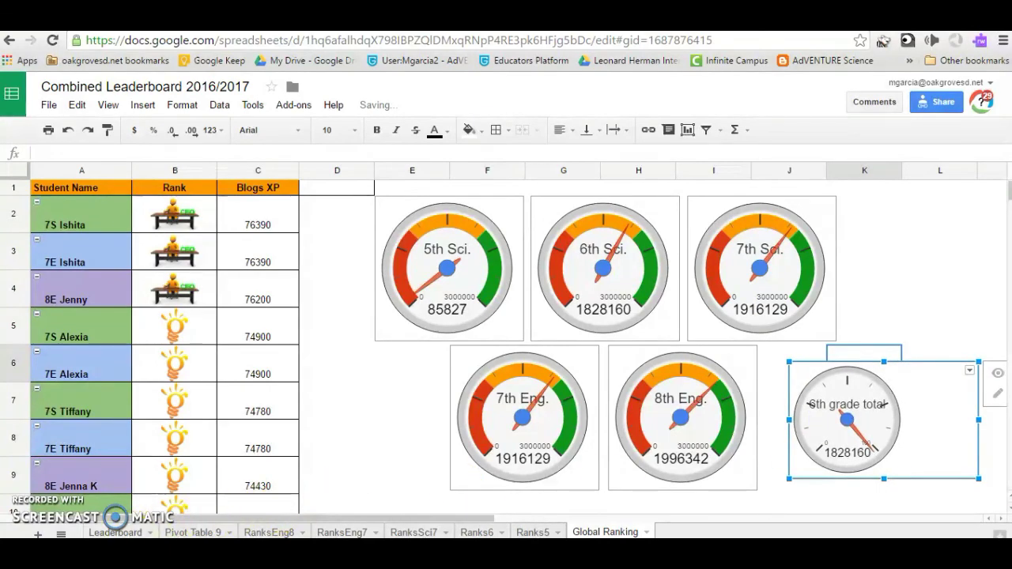
left_click(904, 371)
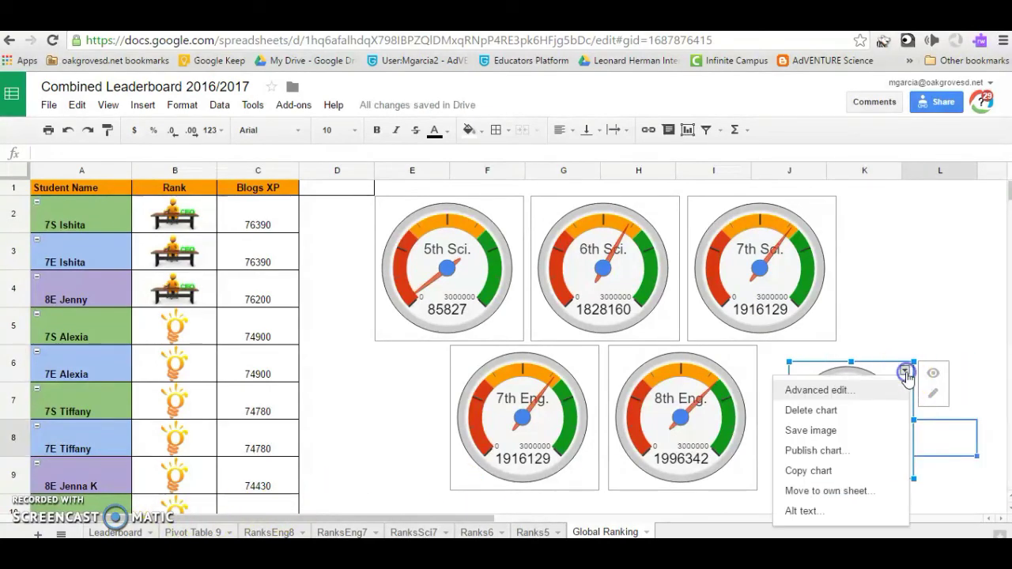
Set the gauge range to 0–300000 with a green band from 10000 to 300000
left_click(850, 396)
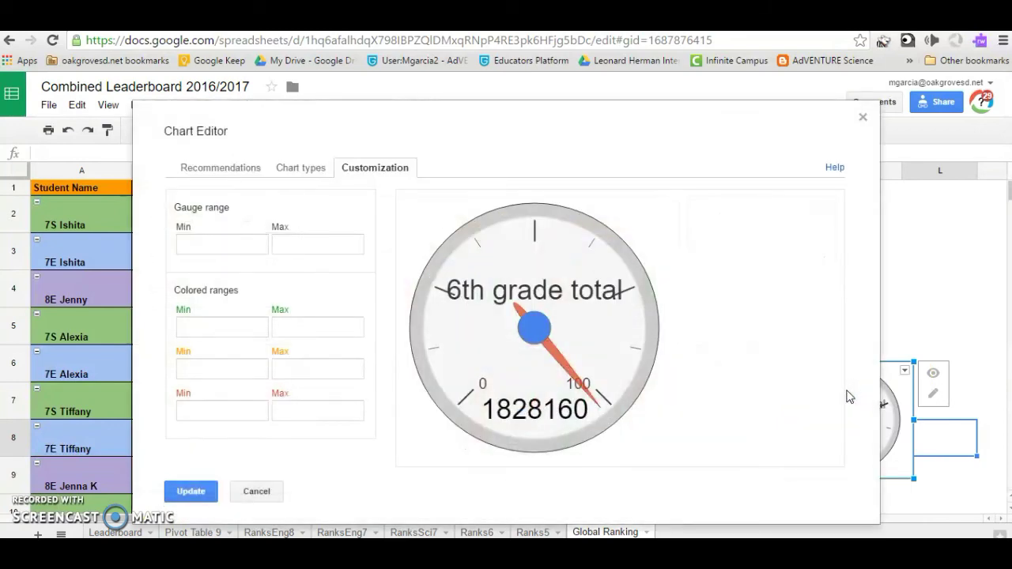
left_click(194, 245)
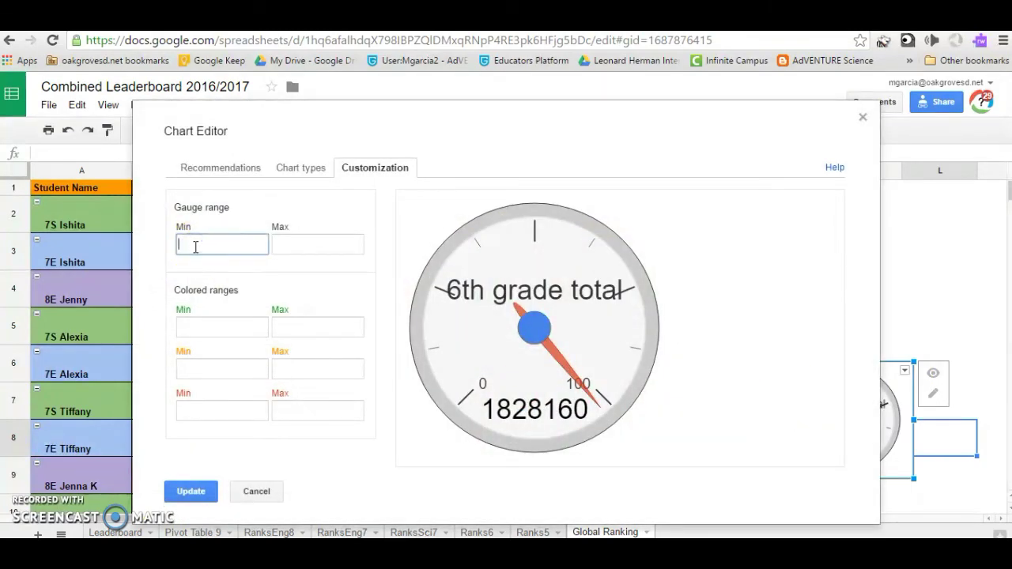
left_click(310, 244)
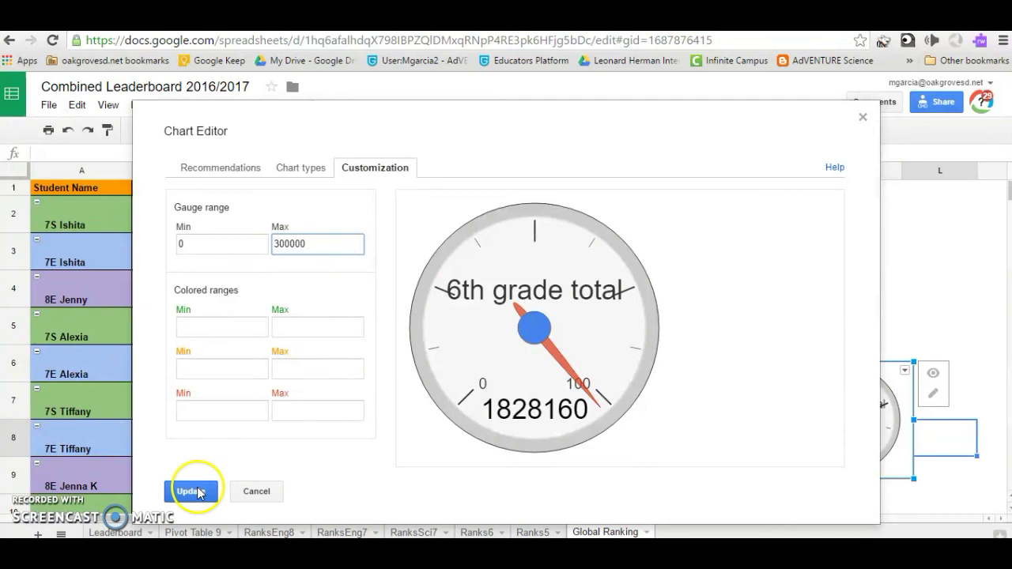
left_click(242, 325)
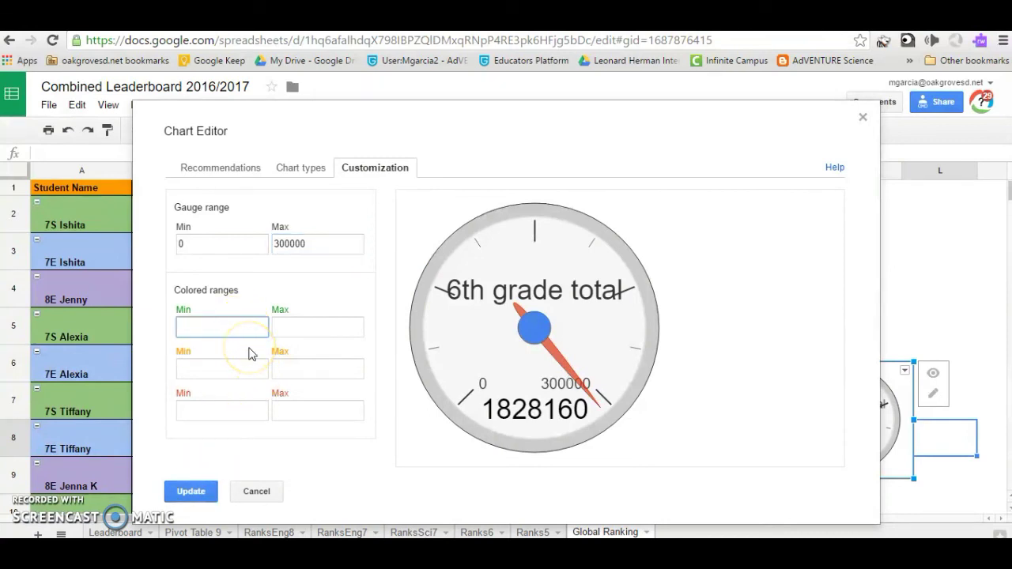
type("10000")
left_click(321, 324)
type("3")
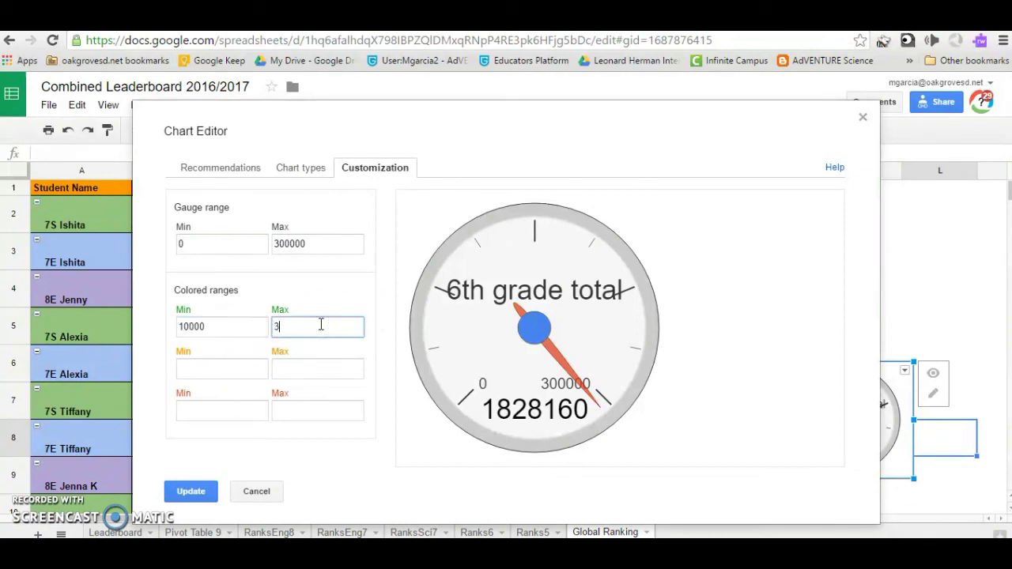
type("00000")
left_click(194, 490)
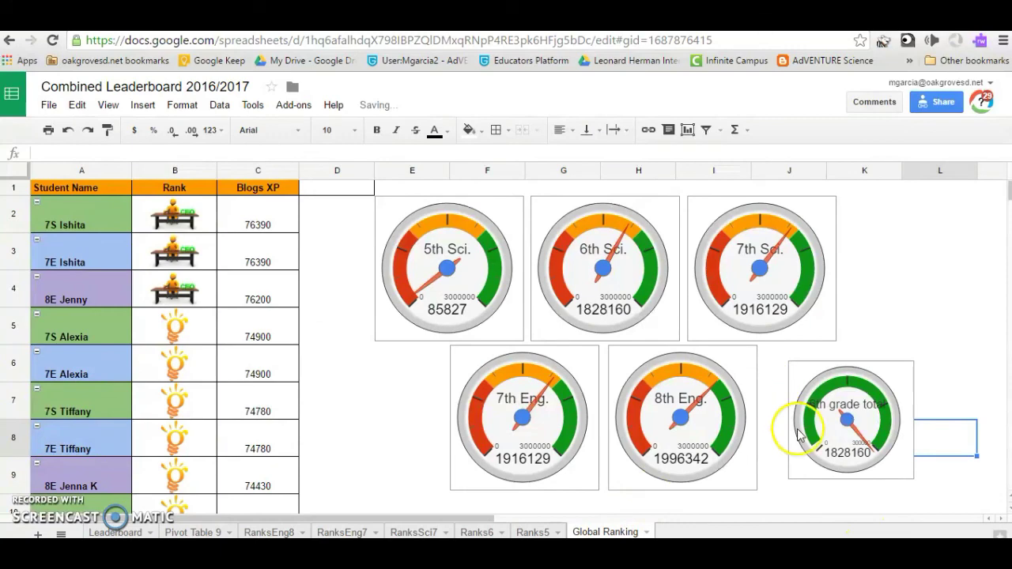
Fill in the gauge's orange and red band values and apply them
left_click(901, 372)
left_click(903, 372)
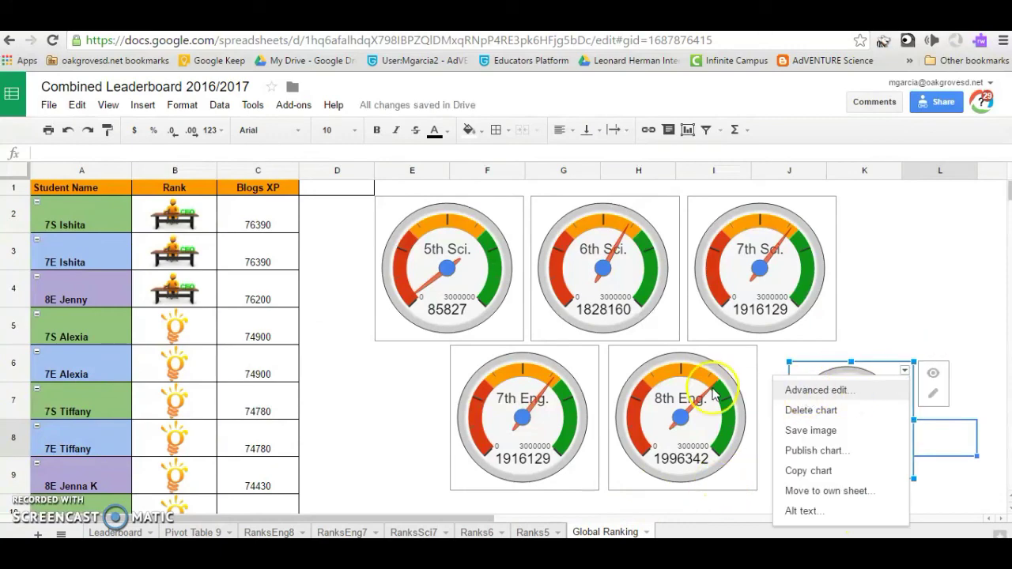
left_click(818, 389)
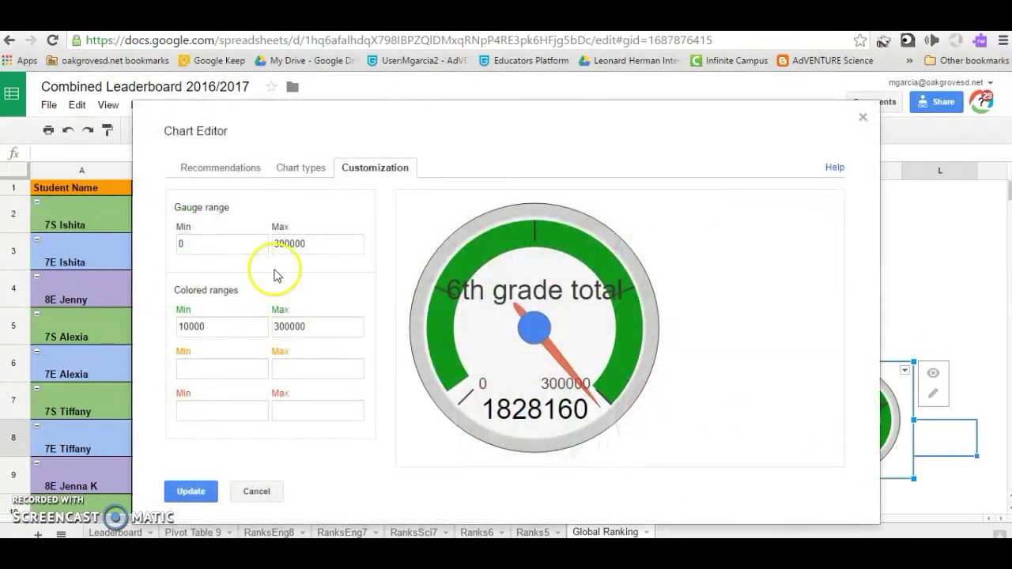
left_click(233, 366)
left_click(312, 369)
left_click(237, 409)
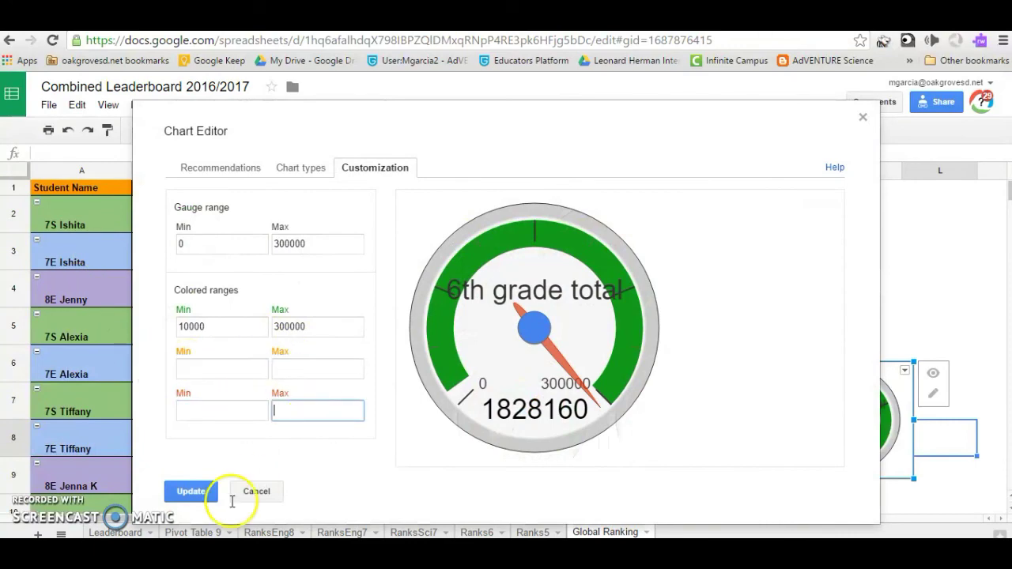
left_click(192, 492)
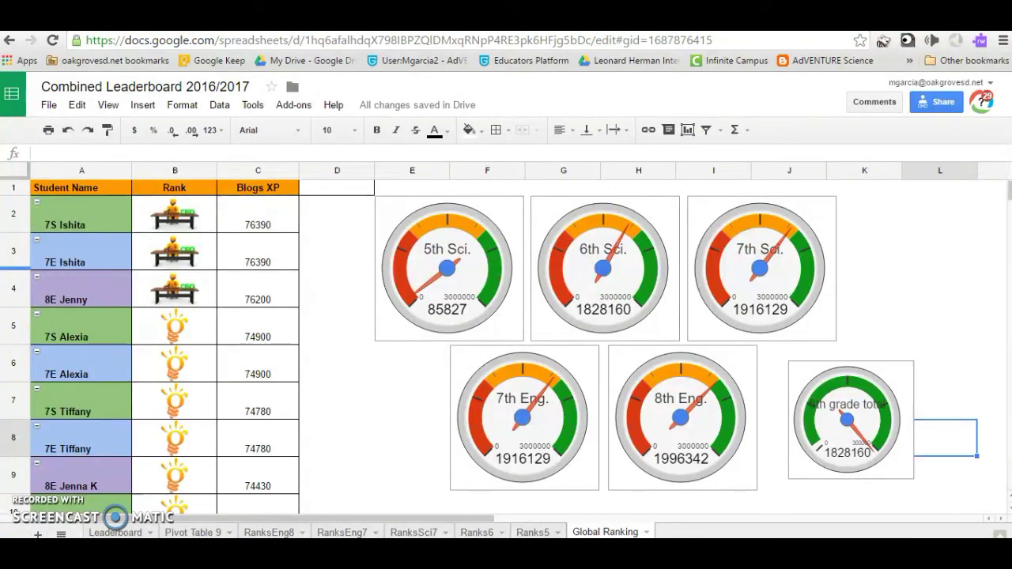
Publish only the Global Ranking sheet to the web and copy its public link
left_click(46, 105)
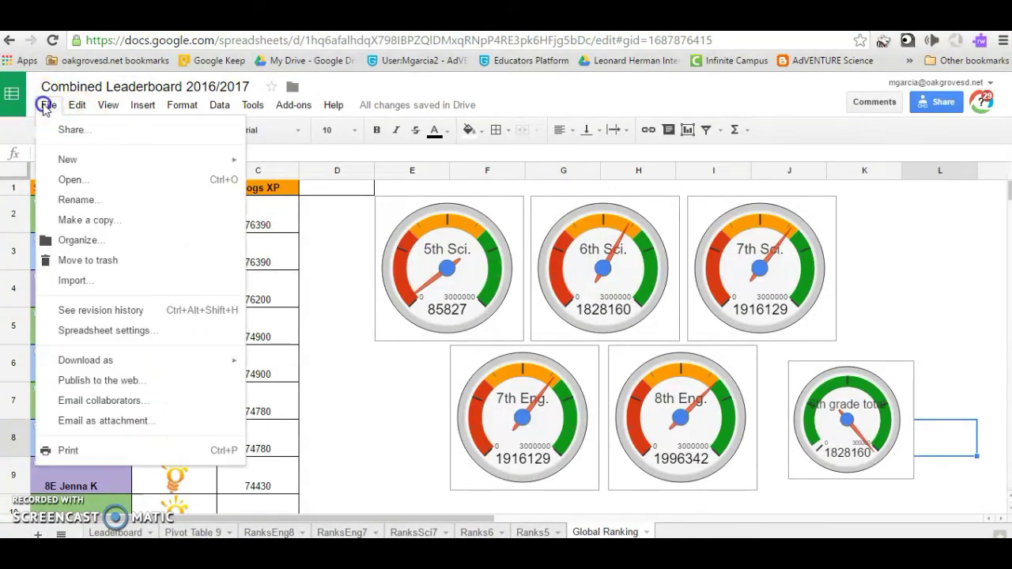
left_click(70, 381)
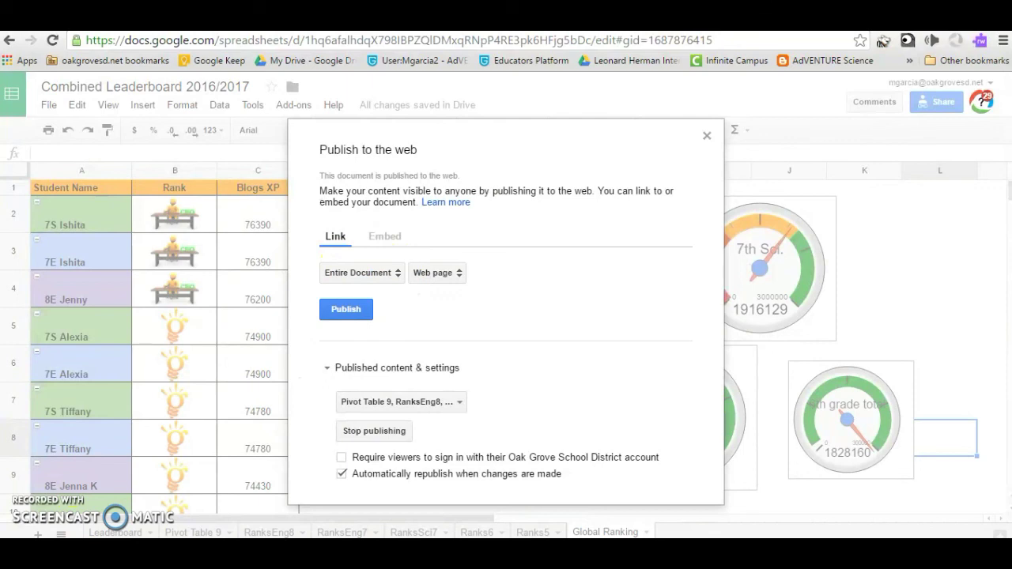
left_click(395, 273)
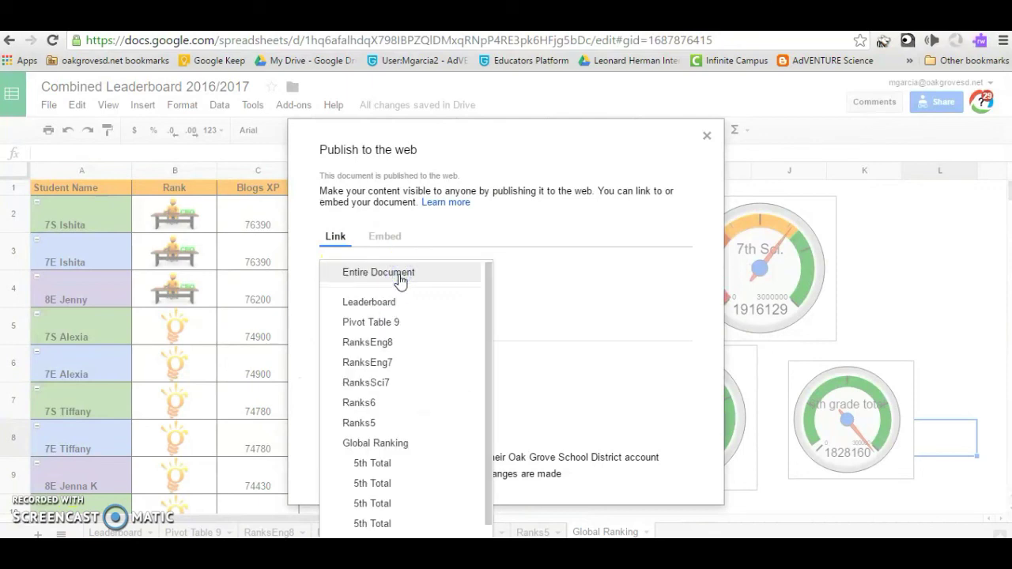
left_click(377, 444)
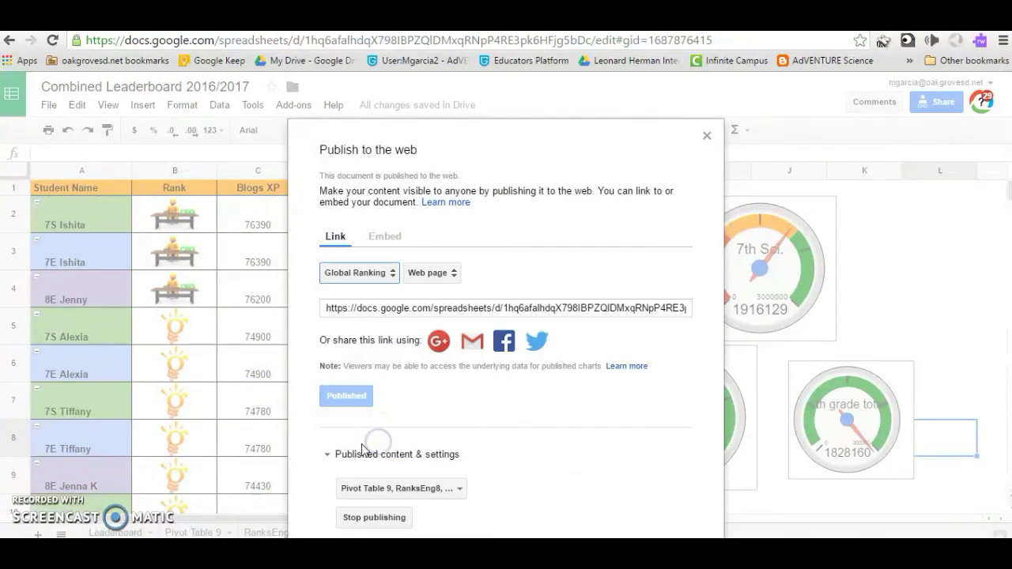
left_click(425, 310)
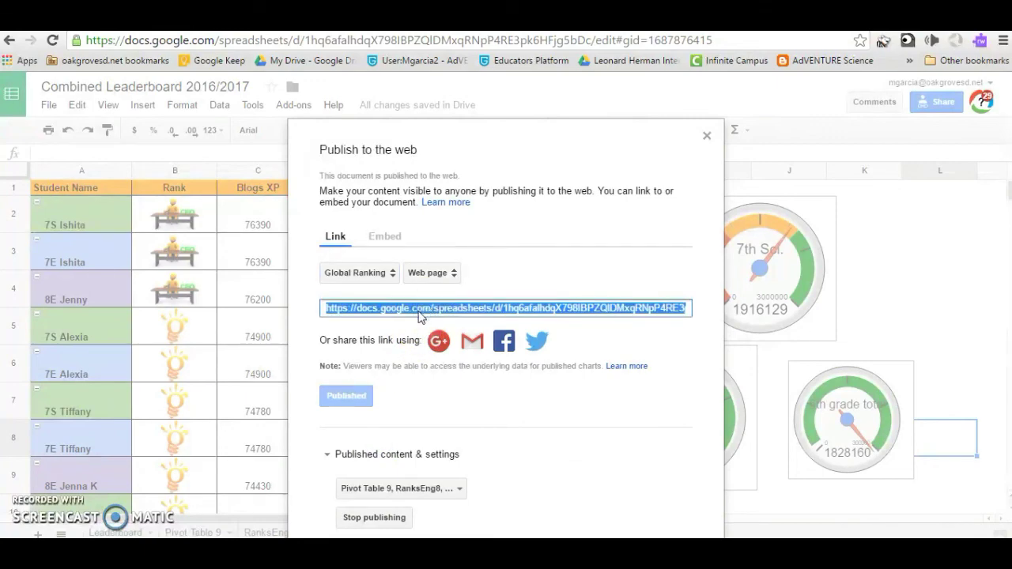